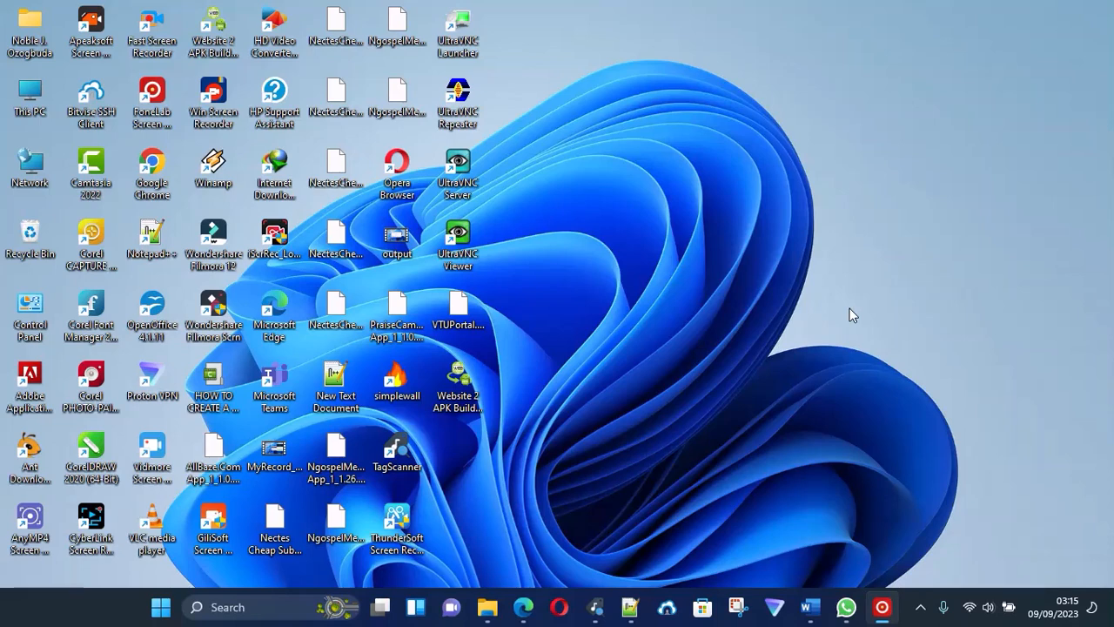
# Switch to Microsoft Edge, open the NGM.NET WordPress admin dashboard in the empty tab, and accept its cookie notice.
pyautogui.click(529, 612)
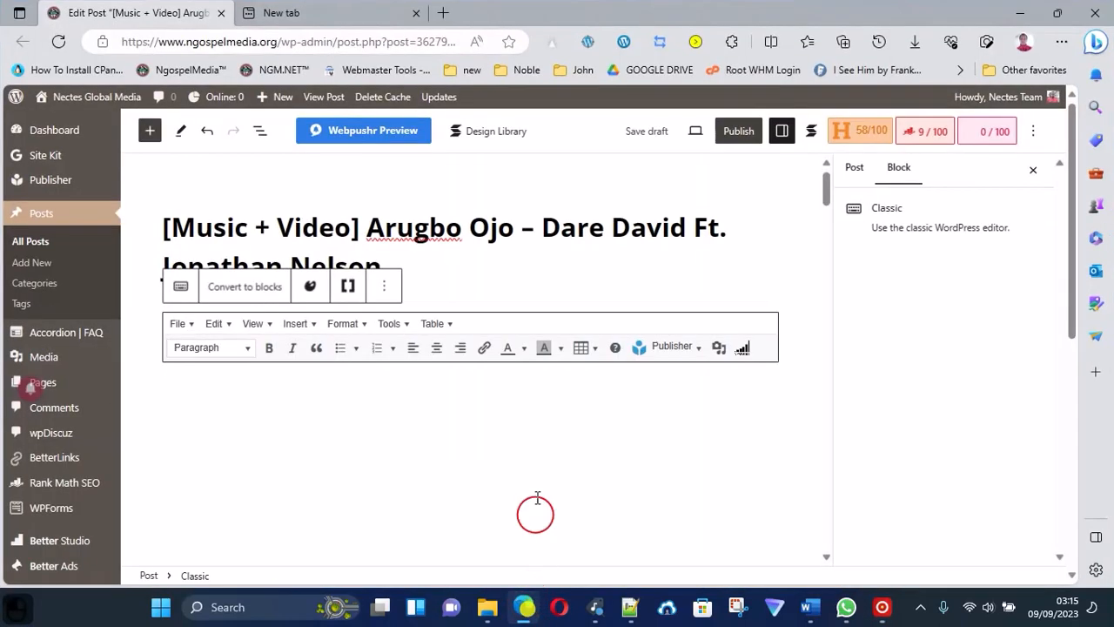
pyautogui.click(310, 15)
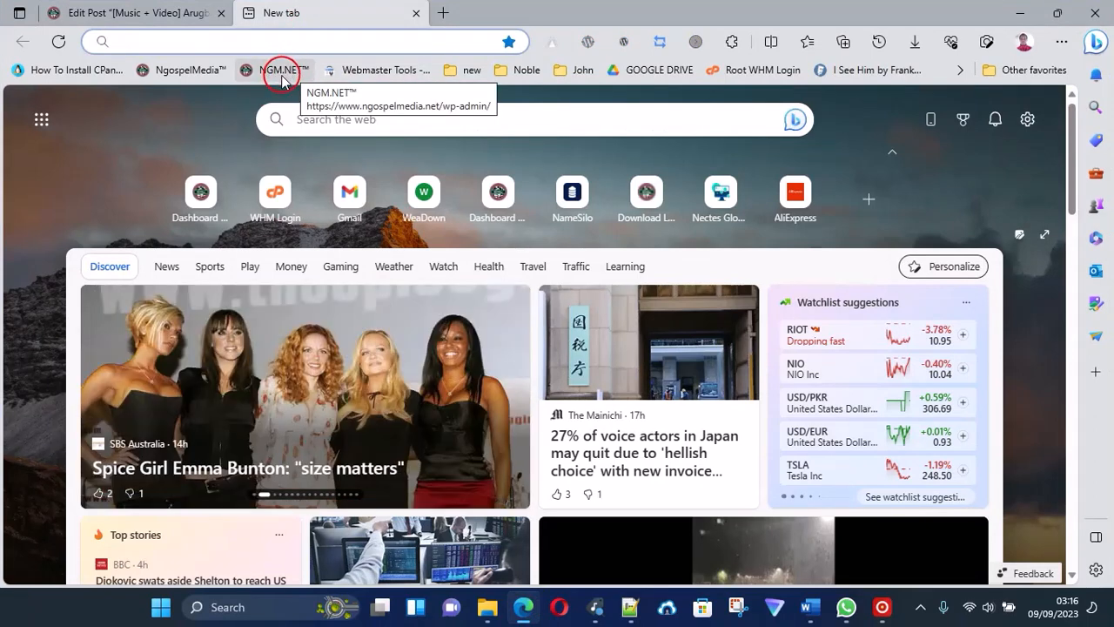
pyautogui.click(283, 75)
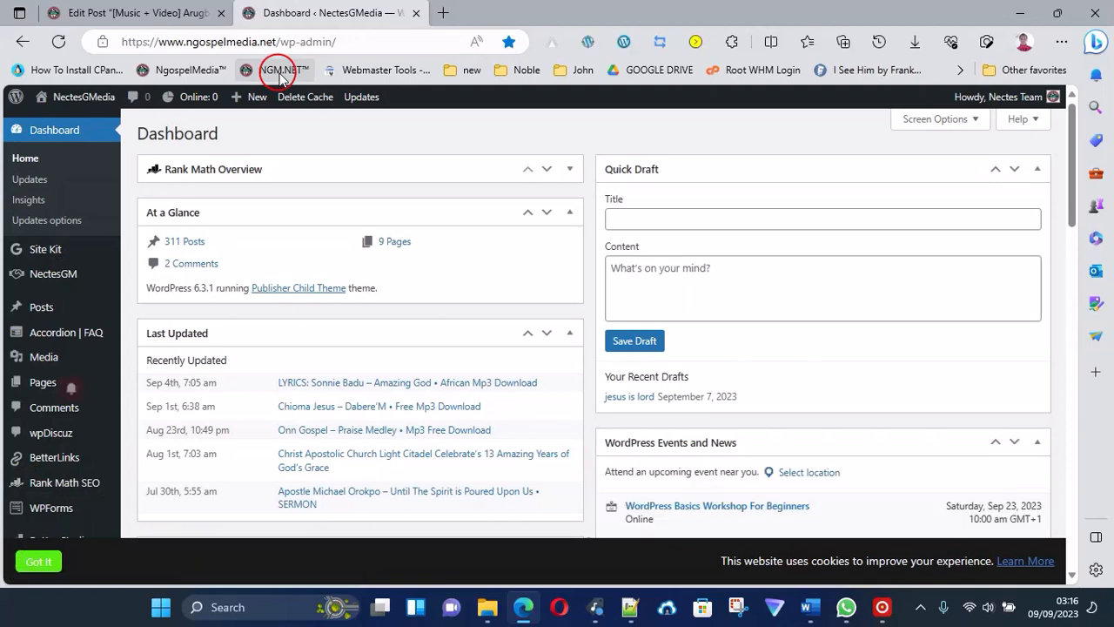
pyautogui.click(39, 561)
# Start a new post from the NectesGMedia dashboard.
pyautogui.scroll(-5, 217, 426)
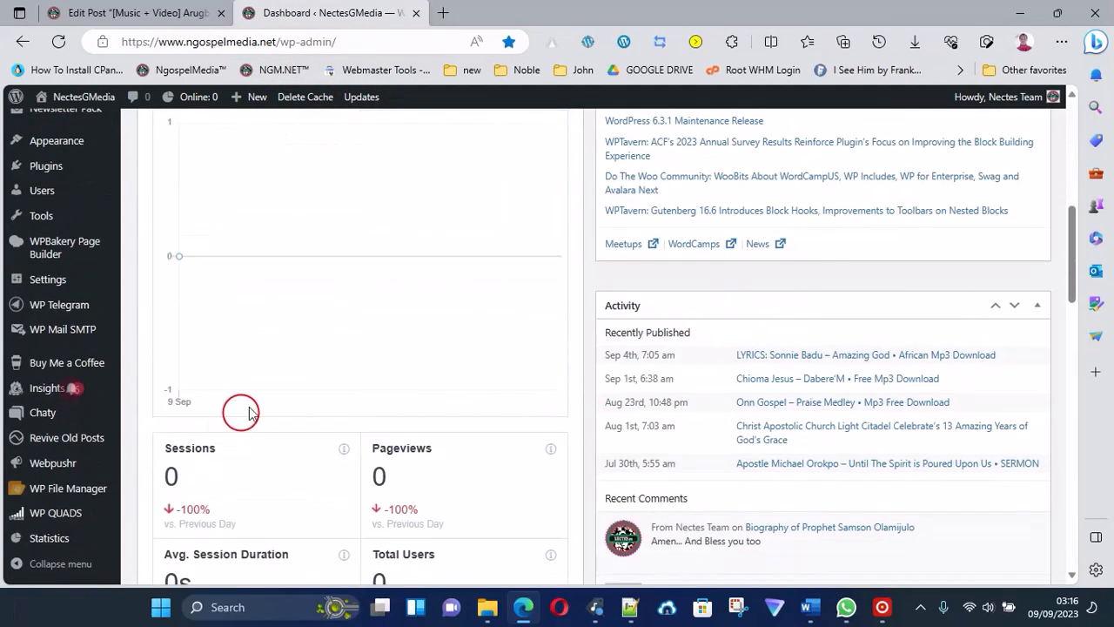
pyautogui.scroll(3, 331, 331)
pyautogui.scroll(1, 317, 273)
pyautogui.moveTo(256, 101)
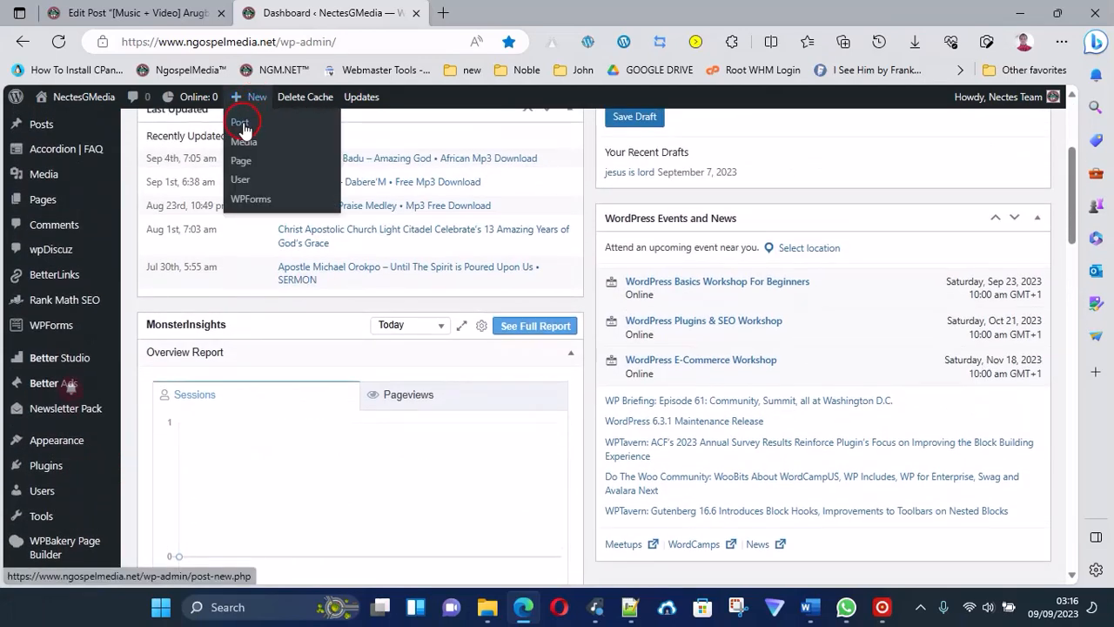
pyautogui.scroll(3, 166, 305)
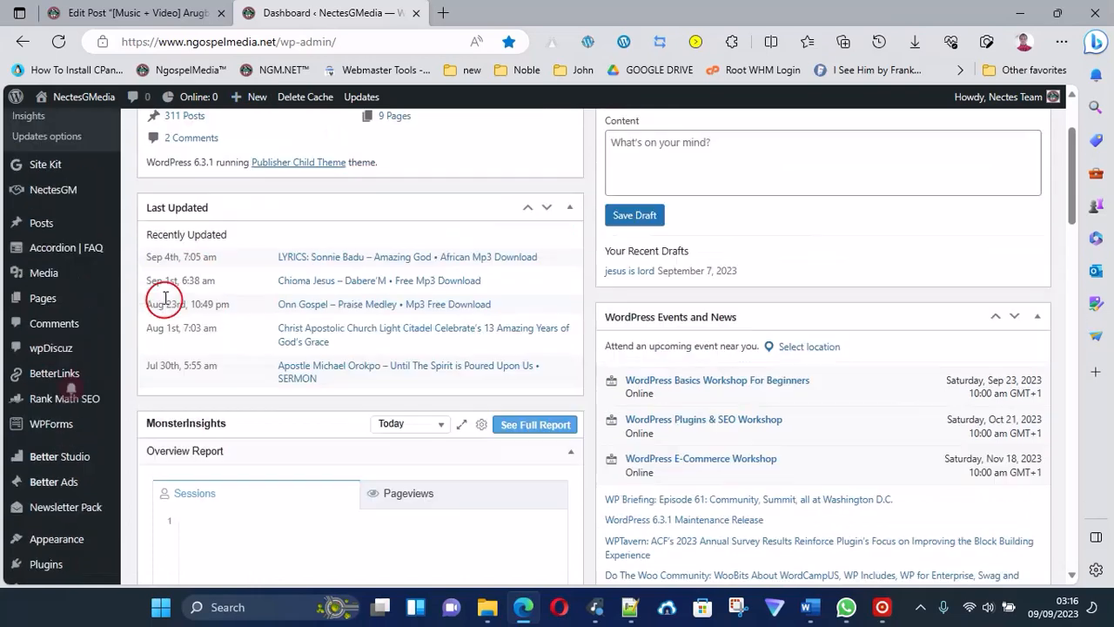
pyautogui.moveTo(50, 275)
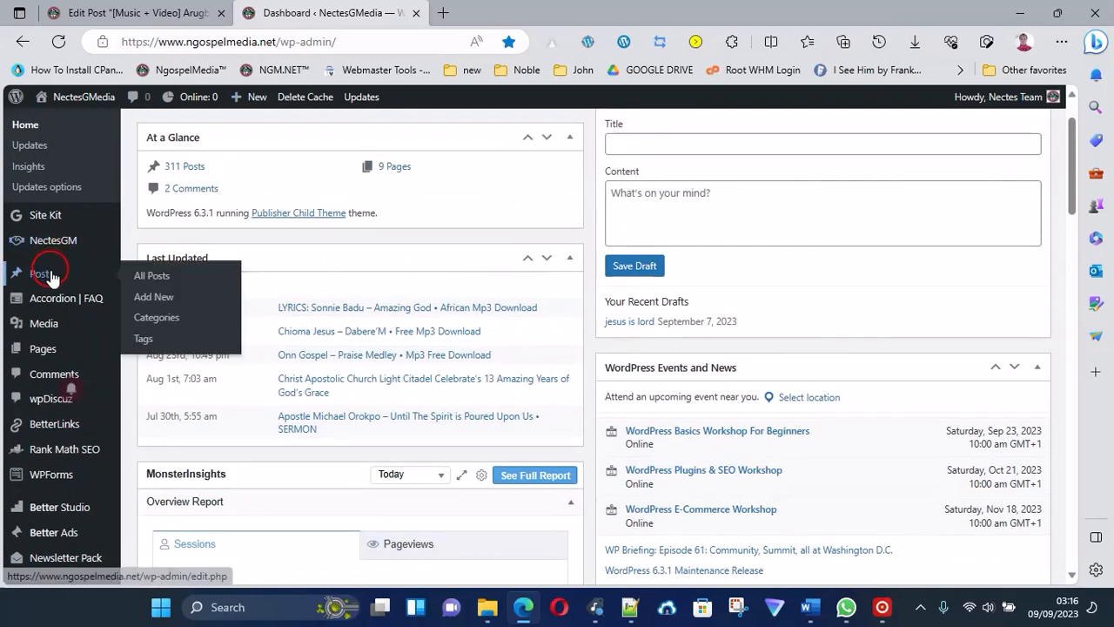
pyautogui.click(160, 296)
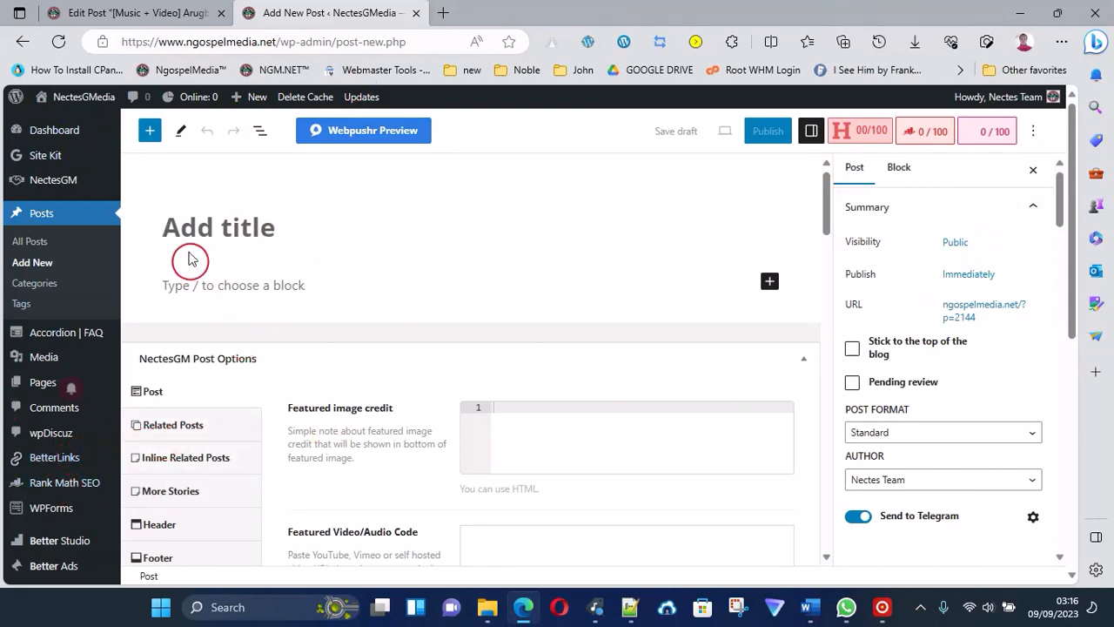
# Look through the new post's settings, from post format and author down to categories and tags.
pyautogui.click(271, 288)
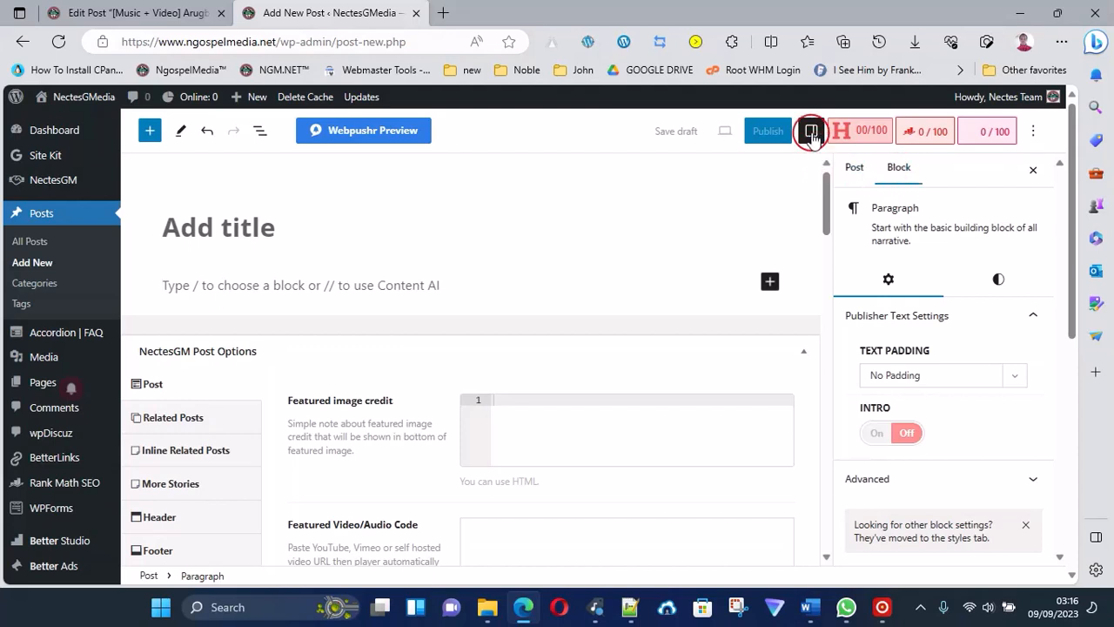
pyautogui.click(851, 172)
pyautogui.scroll(-5, 919, 444)
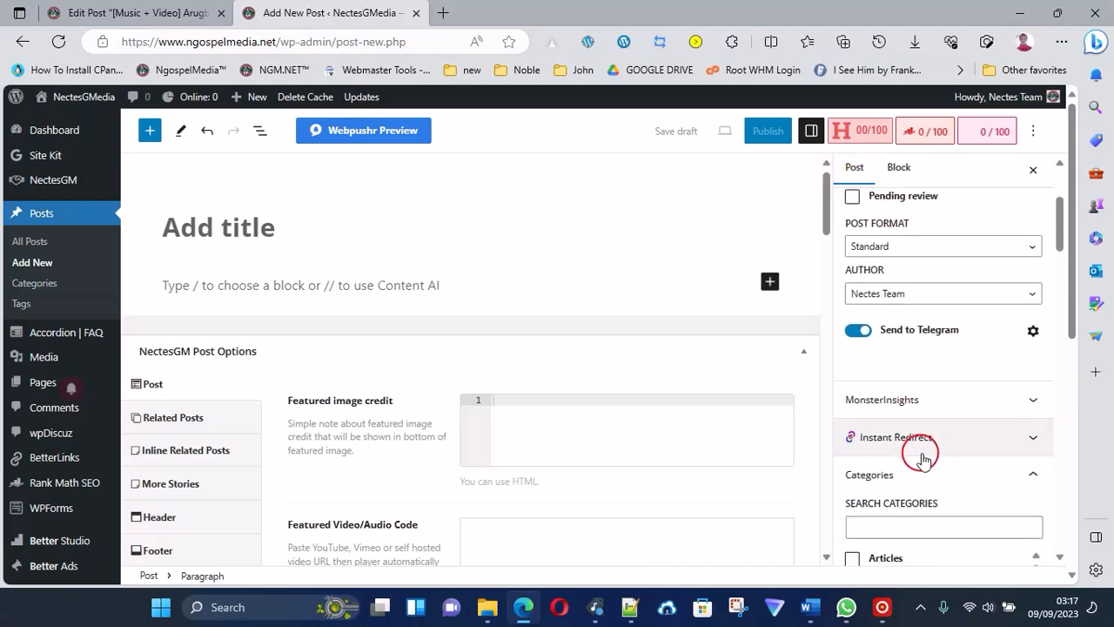
pyautogui.scroll(-4, 931, 474)
pyautogui.scroll(3, 928, 465)
pyautogui.scroll(-7, 929, 403)
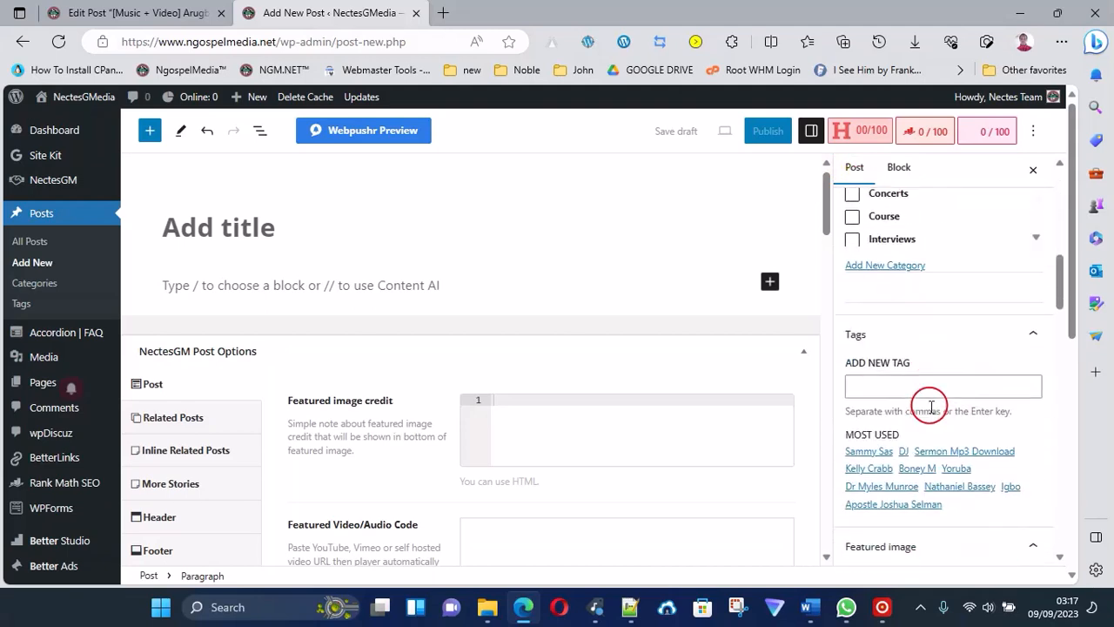
pyautogui.scroll(10, 939, 429)
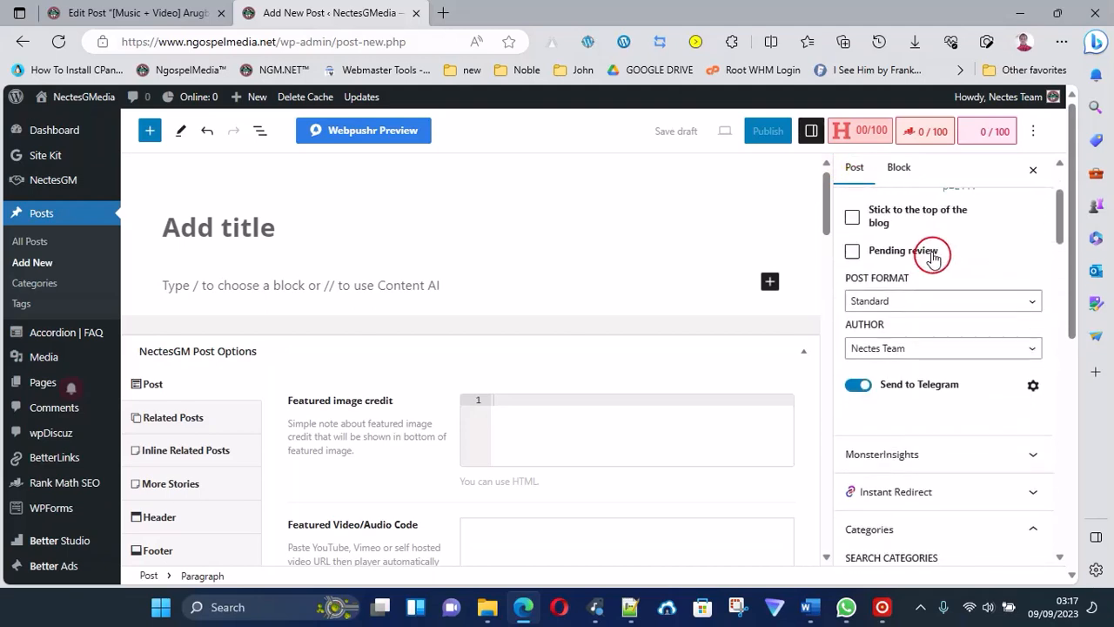
# Copy the title line from Notepad++ into the post title: "Arugbo Ojo - Dare David Ft. Jonathan Nelson • Mp3 Music Download".
pyautogui.click(253, 233)
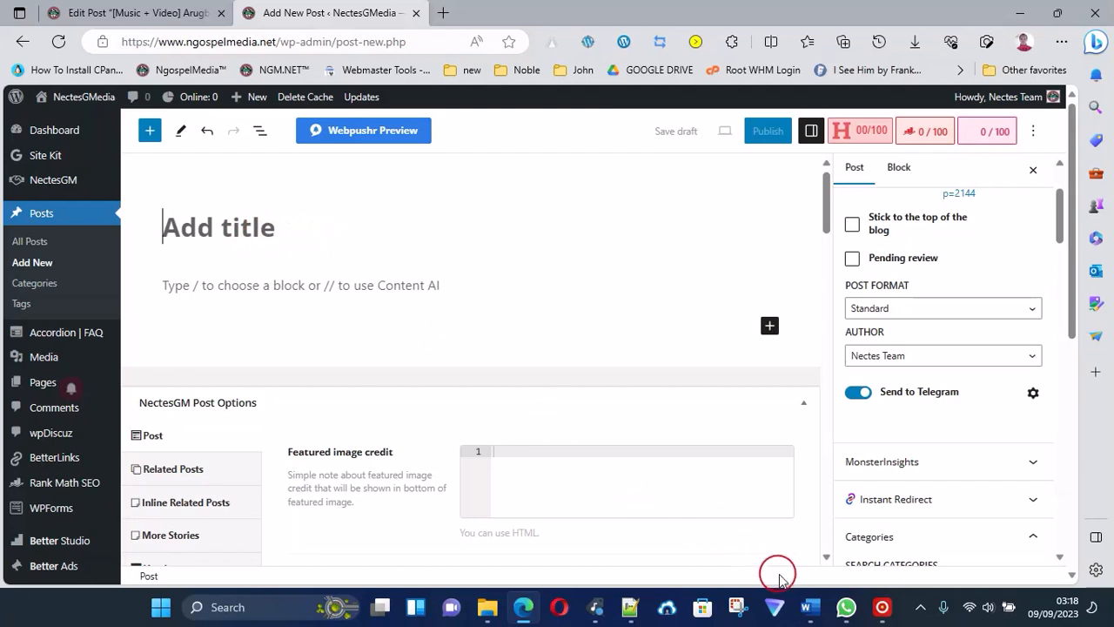
pyautogui.click(633, 612)
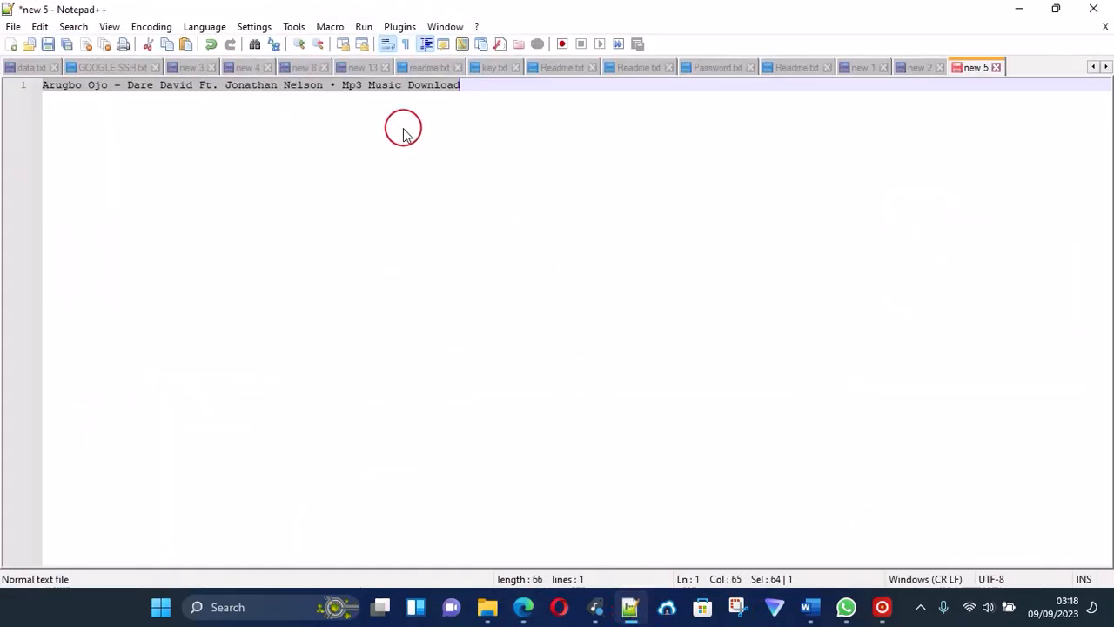
pyautogui.press('ctrl')
pyautogui.hotkey('ctrl', 'c')
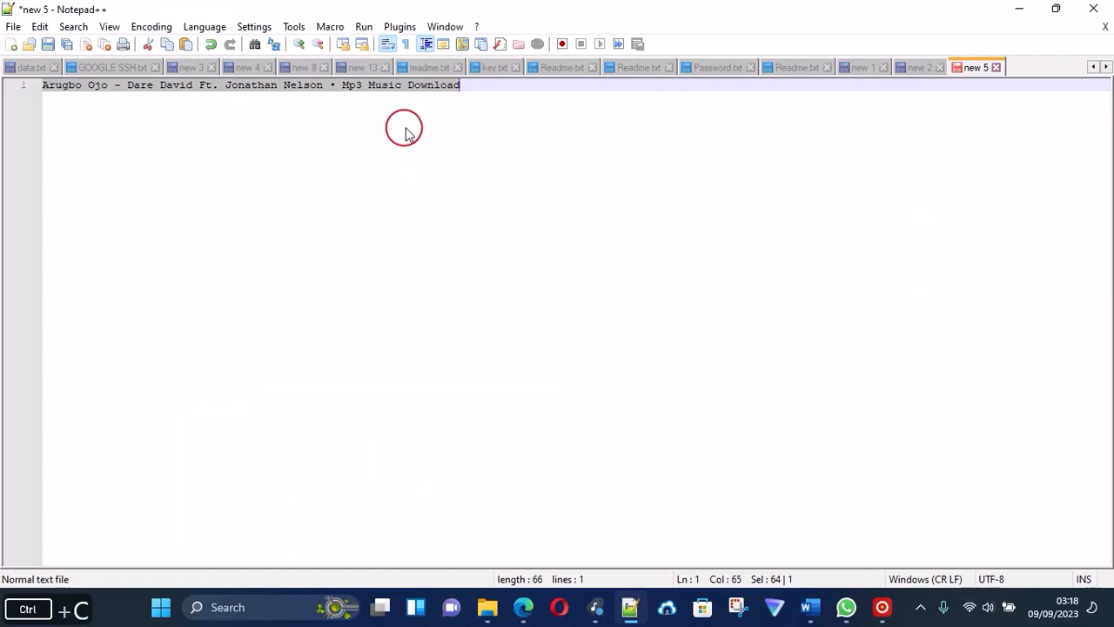
pyautogui.click(525, 609)
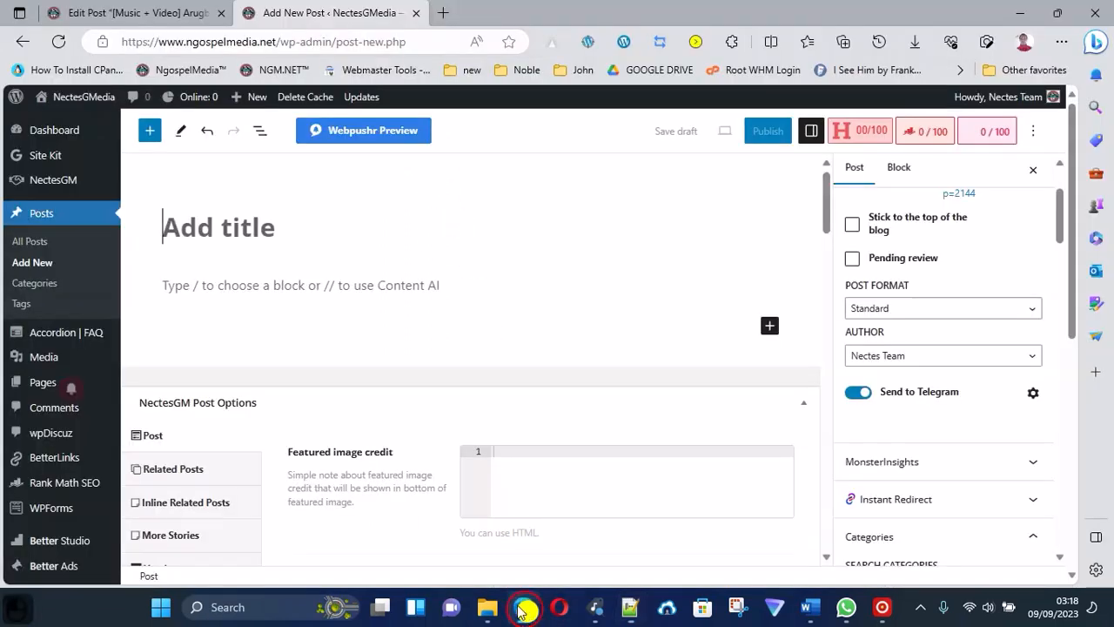
pyautogui.click(248, 225)
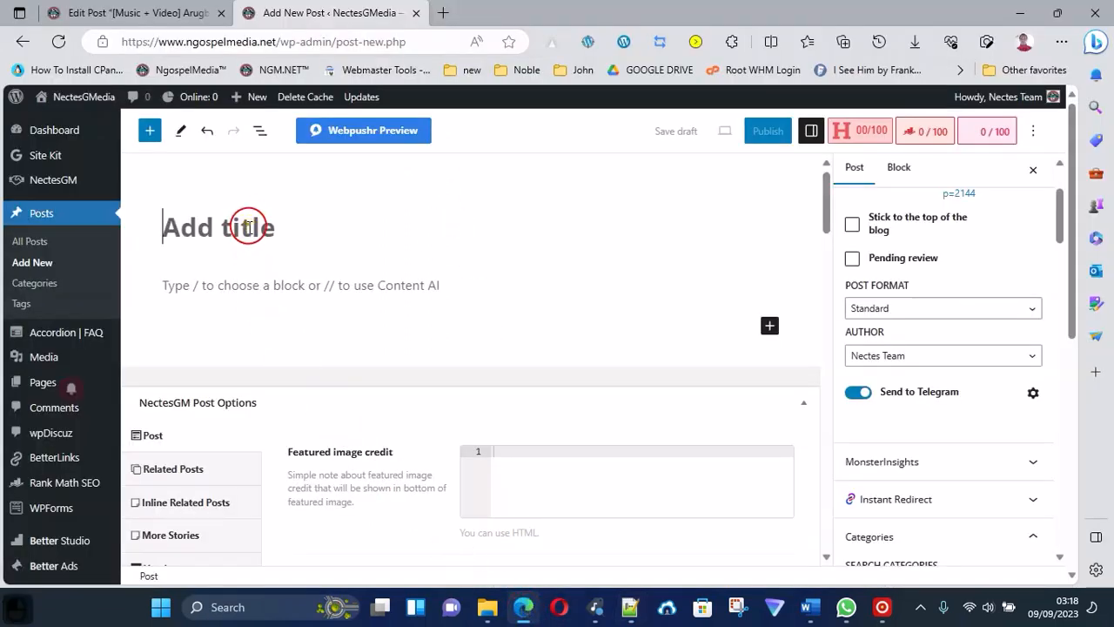
pyautogui.hotkey('ctrl', 'v')
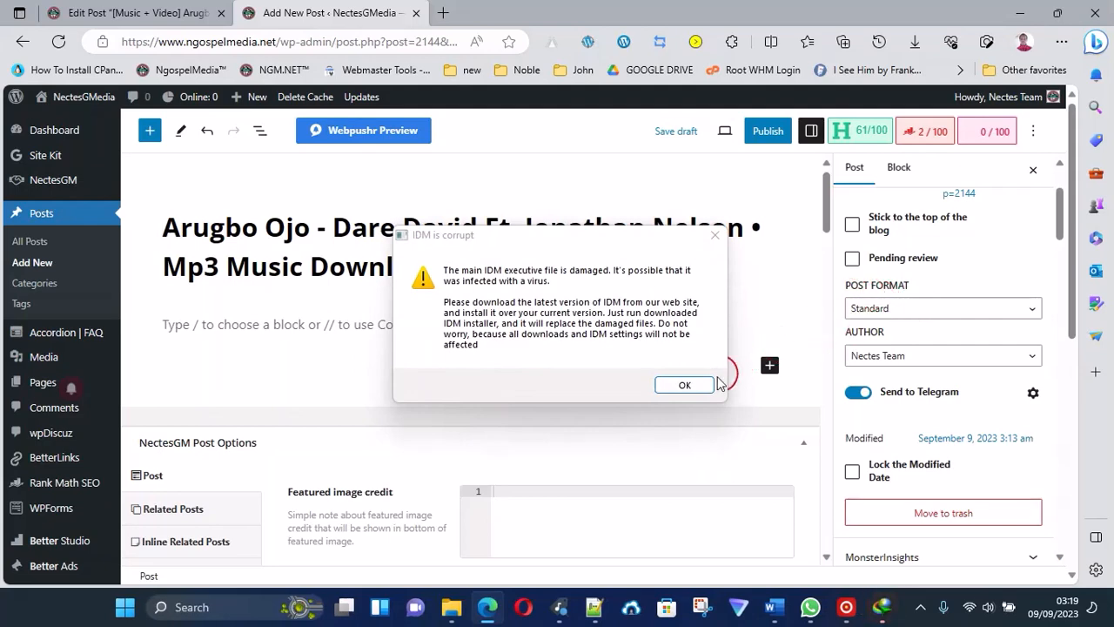
# Dismiss the IDM corruption warning and return to the new post's browser tab.
pyautogui.click(685, 385)
pyautogui.click(291, 12)
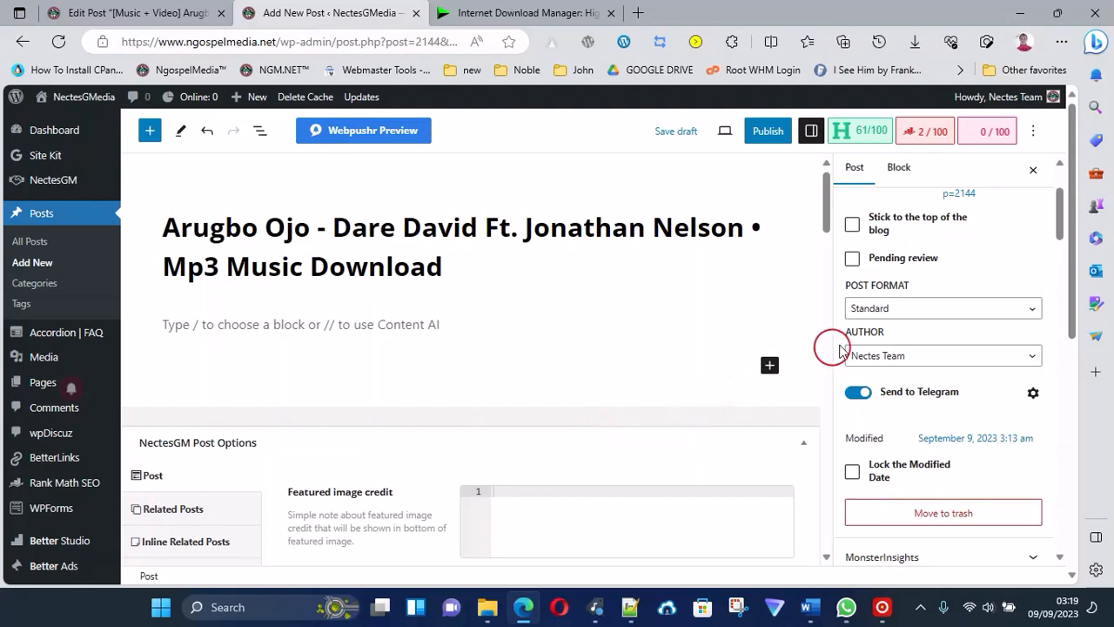
# Examine the available post formats without changing the selected one.
pyautogui.click(867, 310)
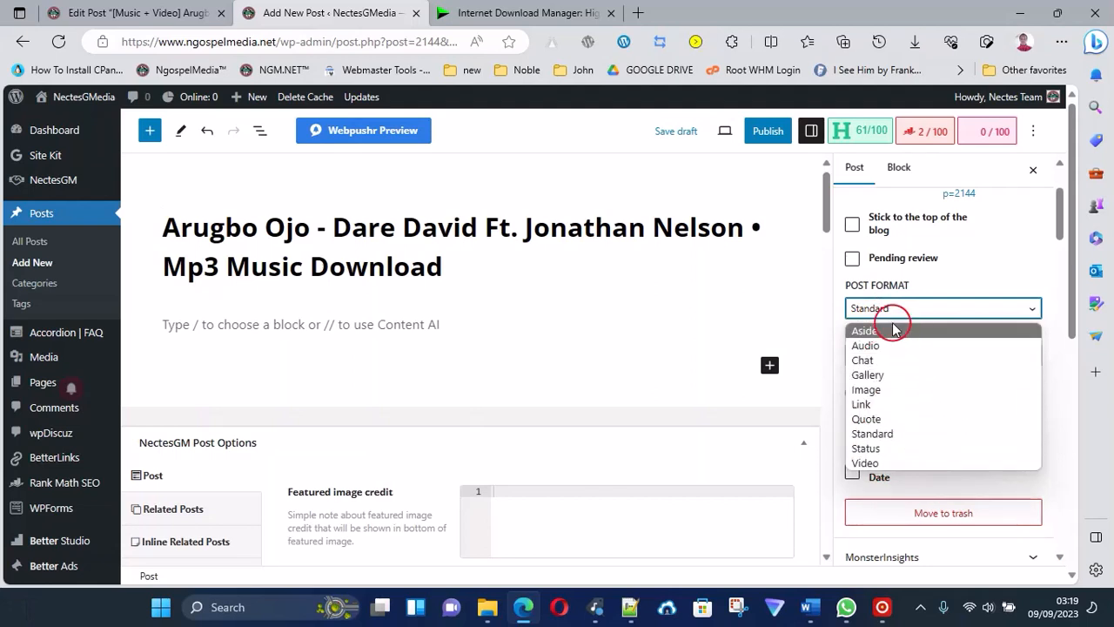
pyautogui.click(889, 310)
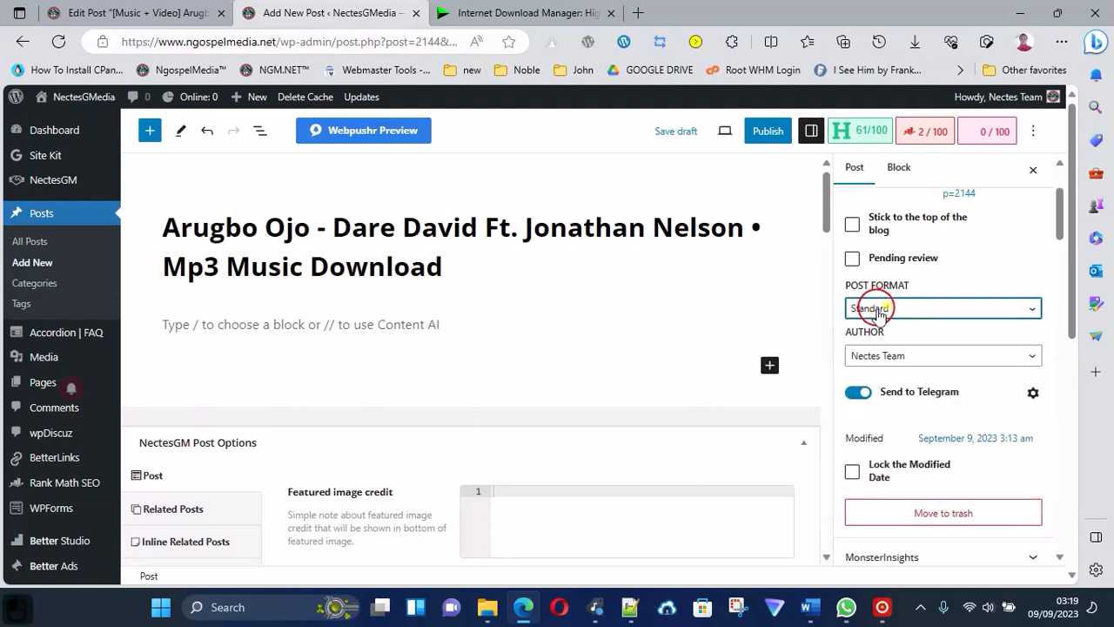
pyautogui.click(928, 308)
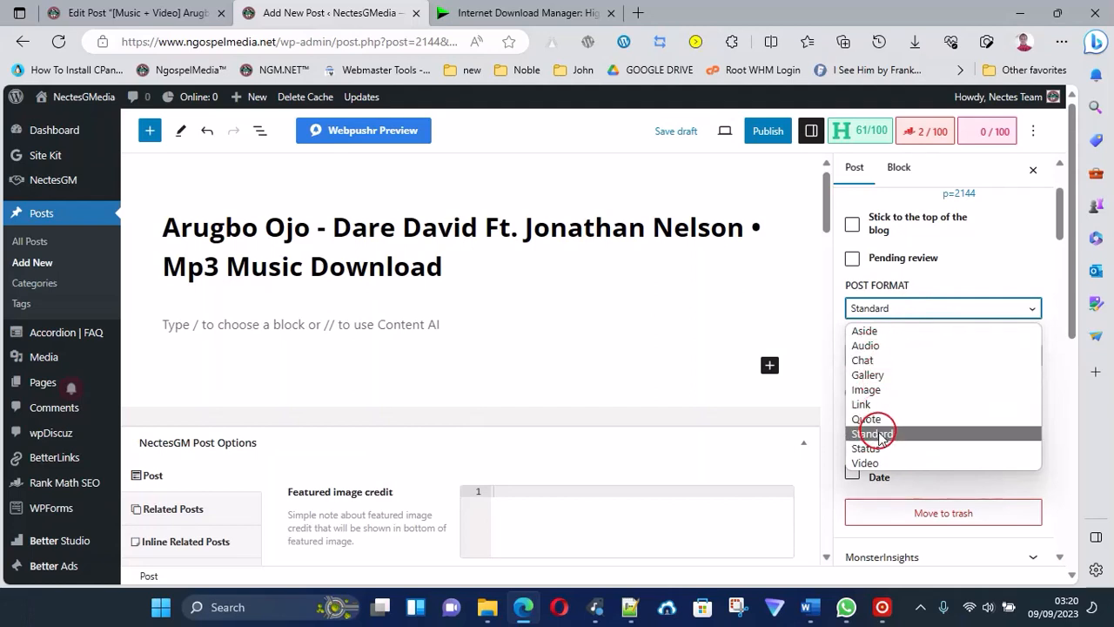
pyautogui.click(873, 287)
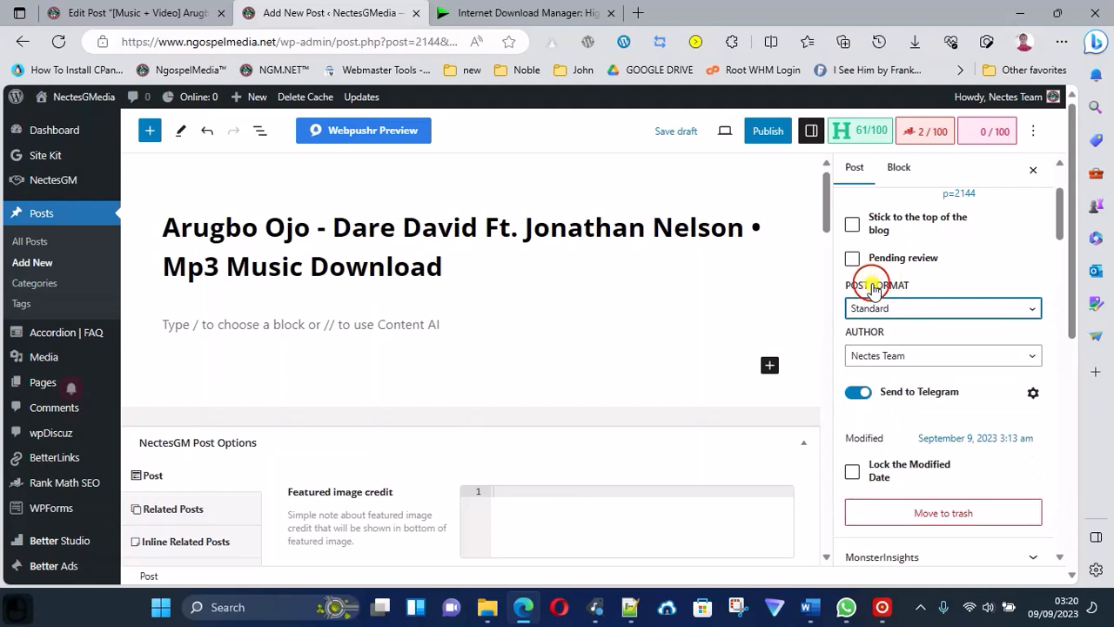
# Try the Aside post format, set the format to Audio, and close the Internet Download Manager browser tab.
pyautogui.click(894, 310)
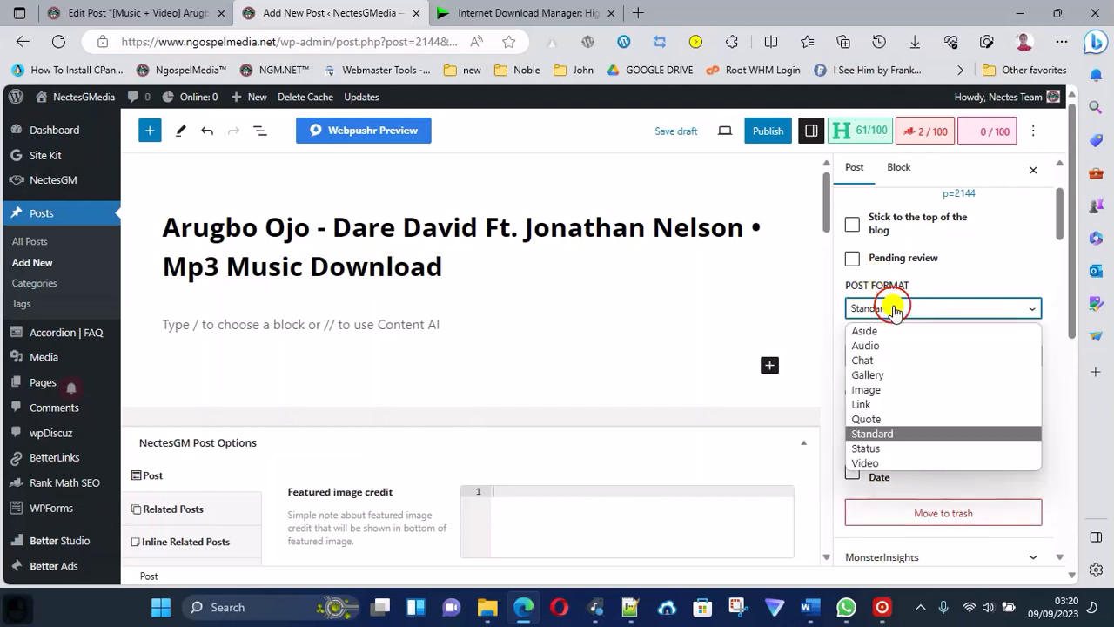
pyautogui.click(888, 331)
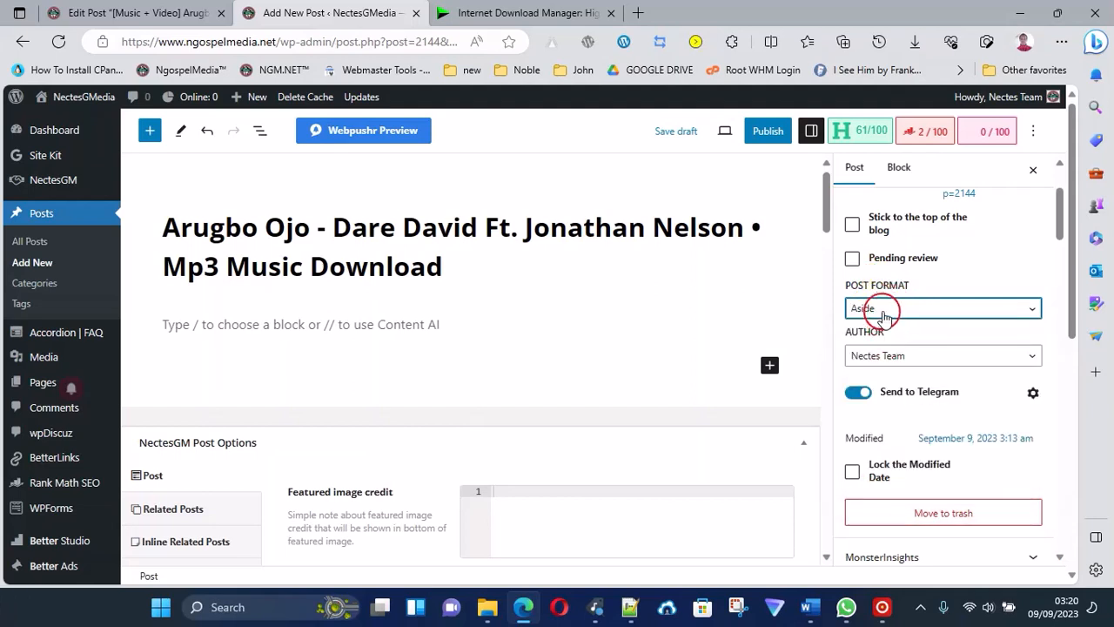
pyautogui.click(886, 309)
pyautogui.click(882, 345)
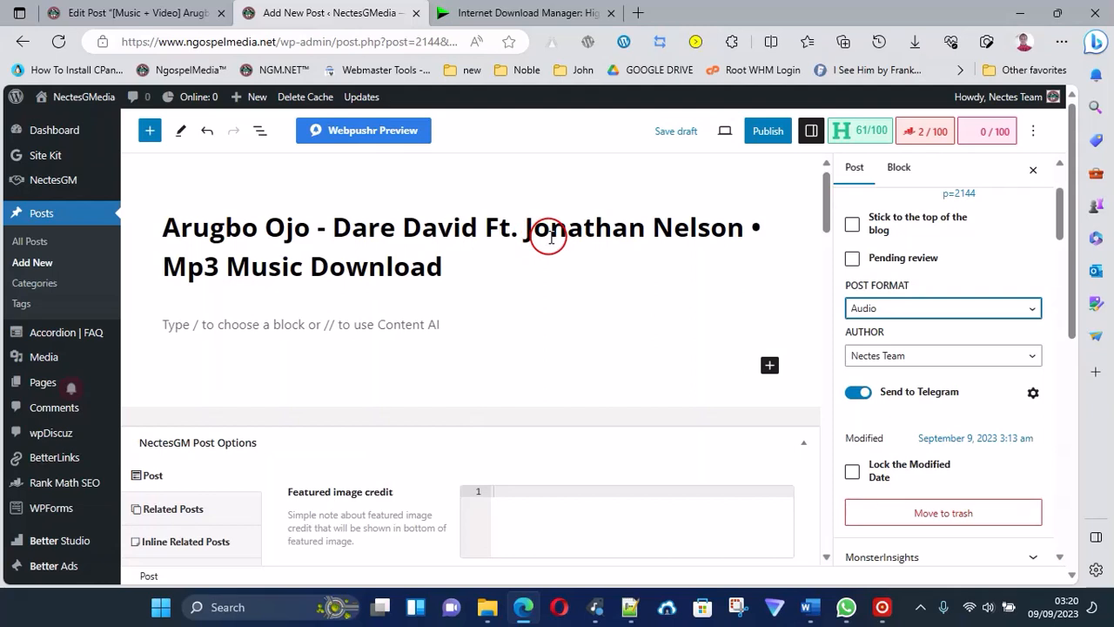
pyautogui.click(611, 13)
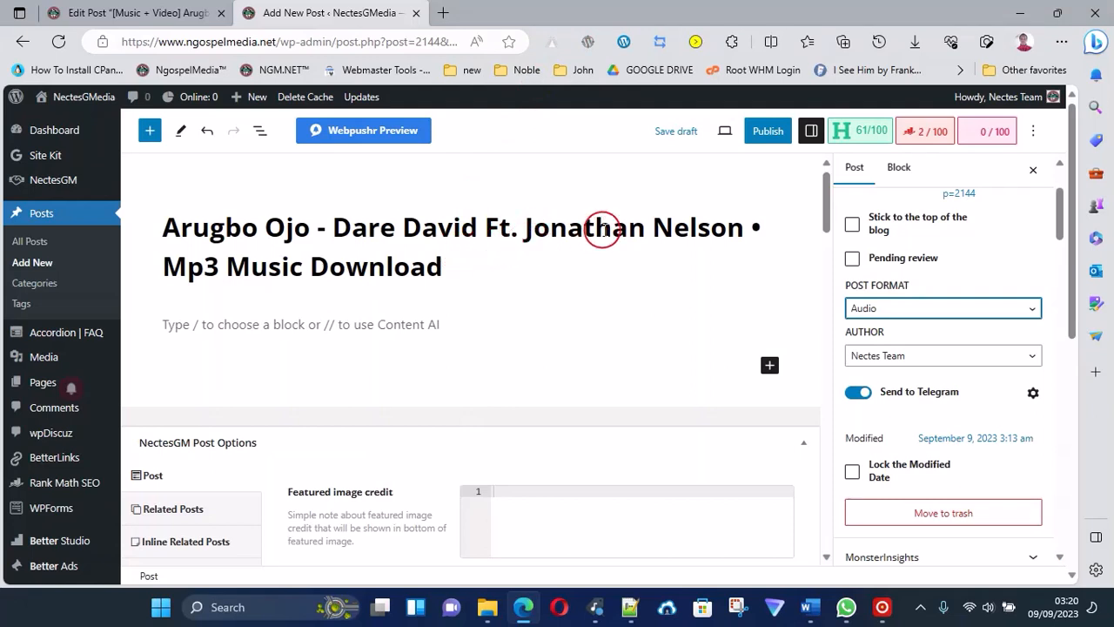
# Try the Standard and Video post formats and return the format to Audio.
pyautogui.click(885, 308)
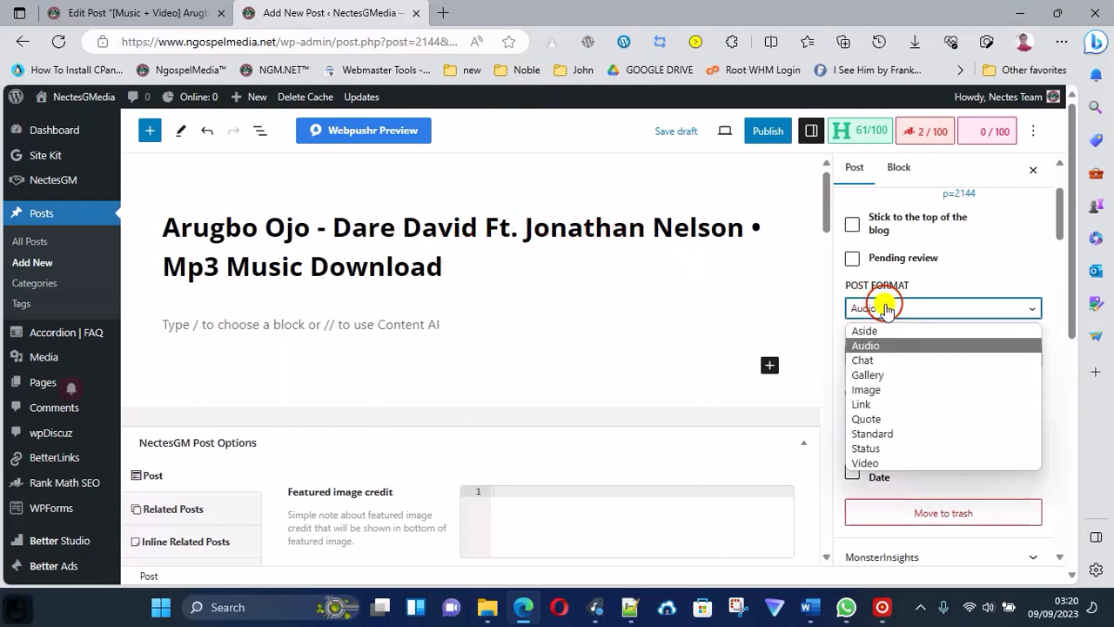
pyautogui.click(912, 433)
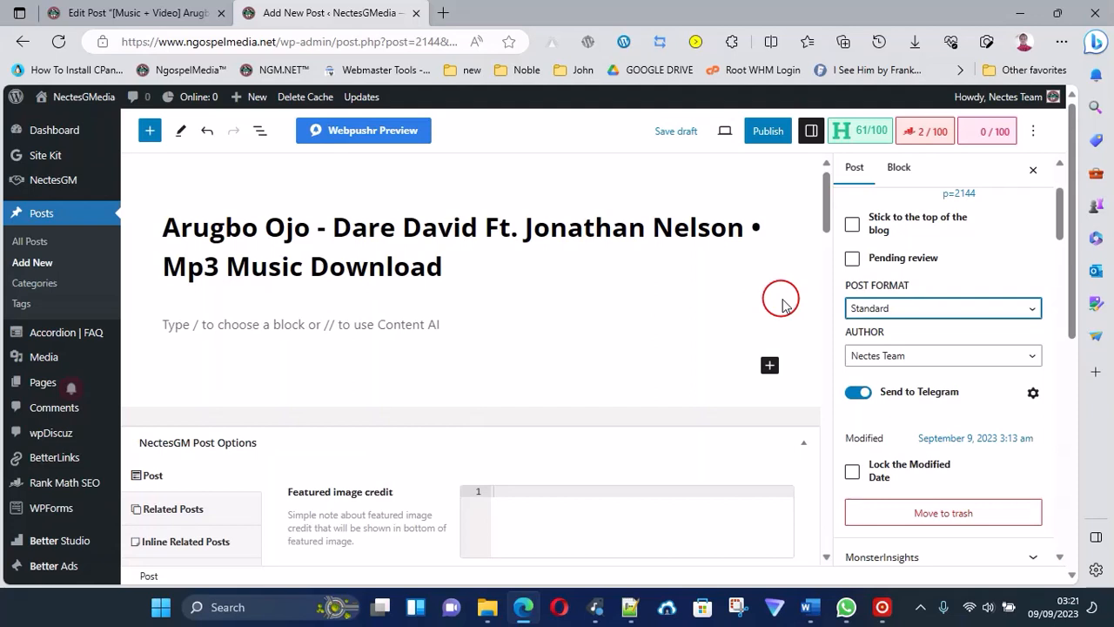
pyautogui.click(882, 308)
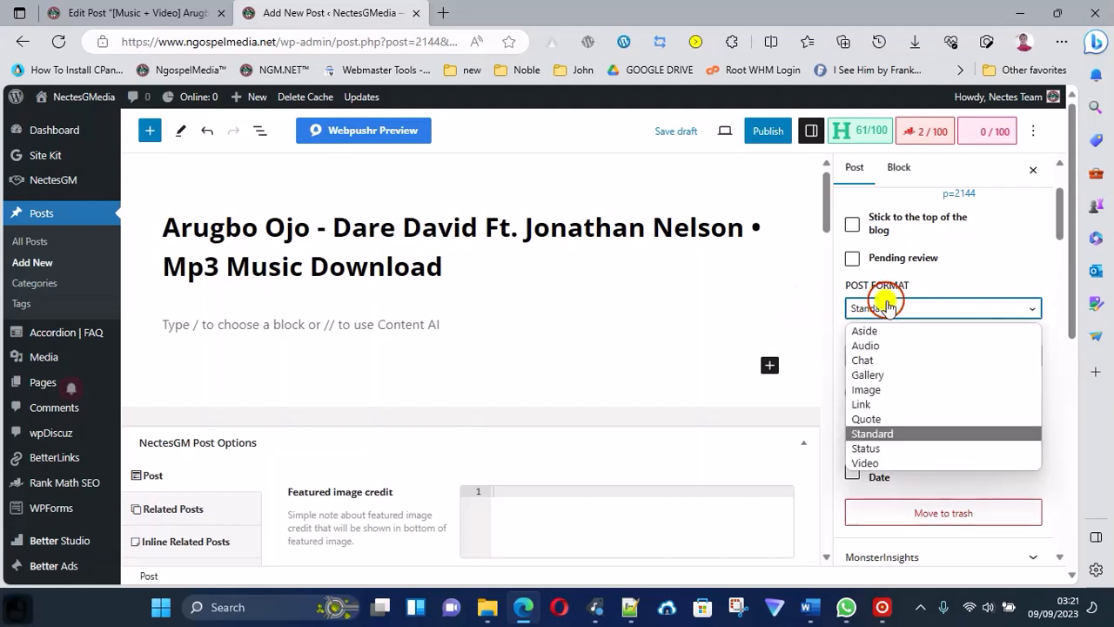
pyautogui.click(897, 461)
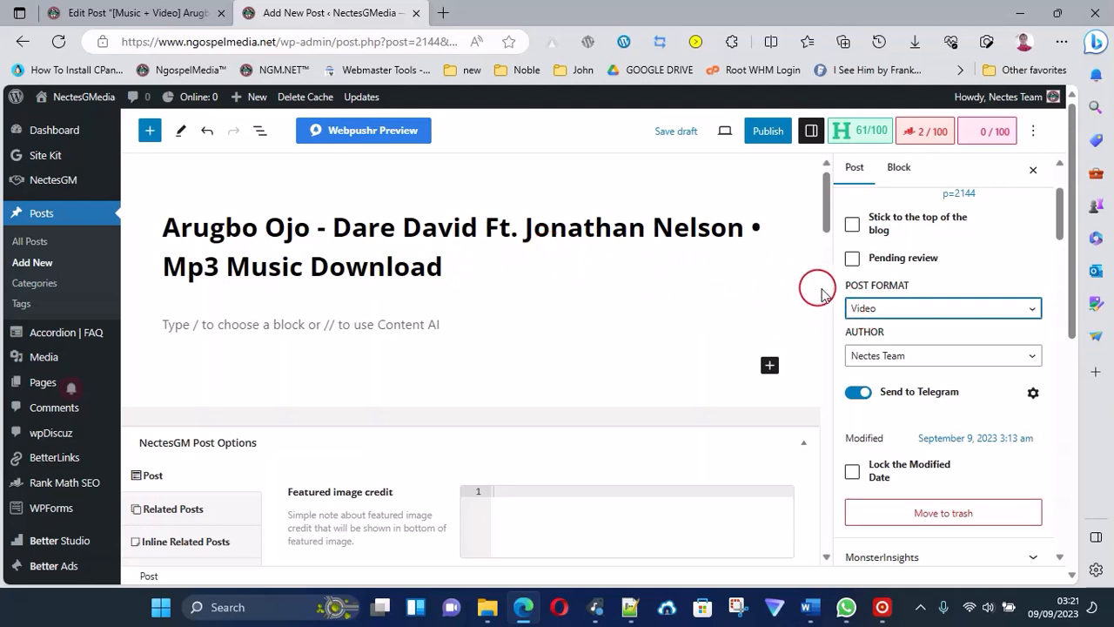
pyautogui.click(884, 312)
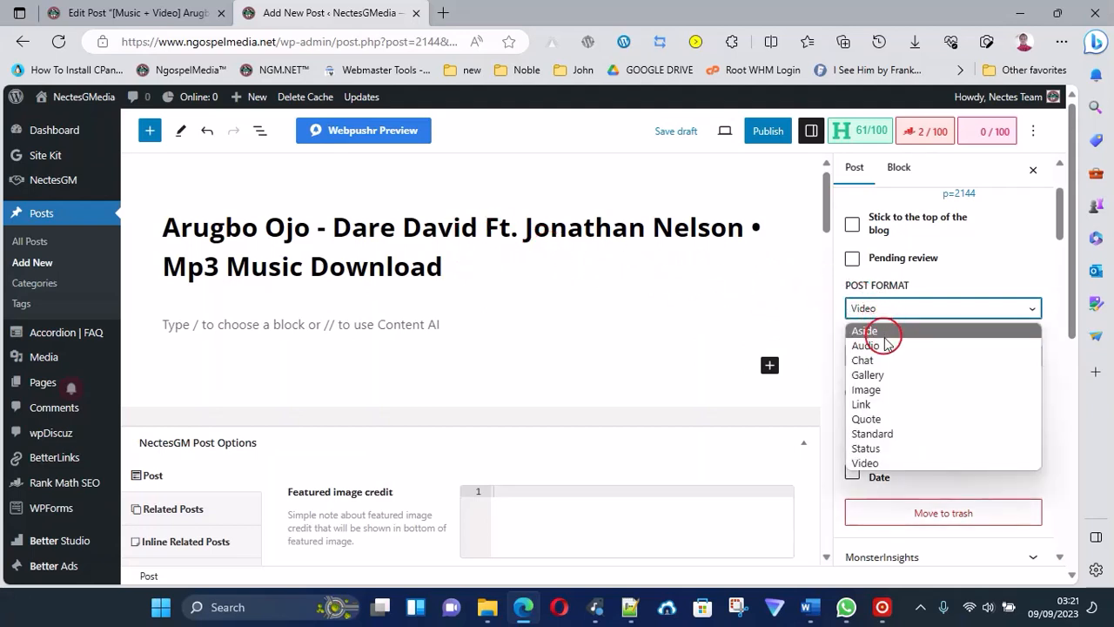
pyautogui.click(884, 346)
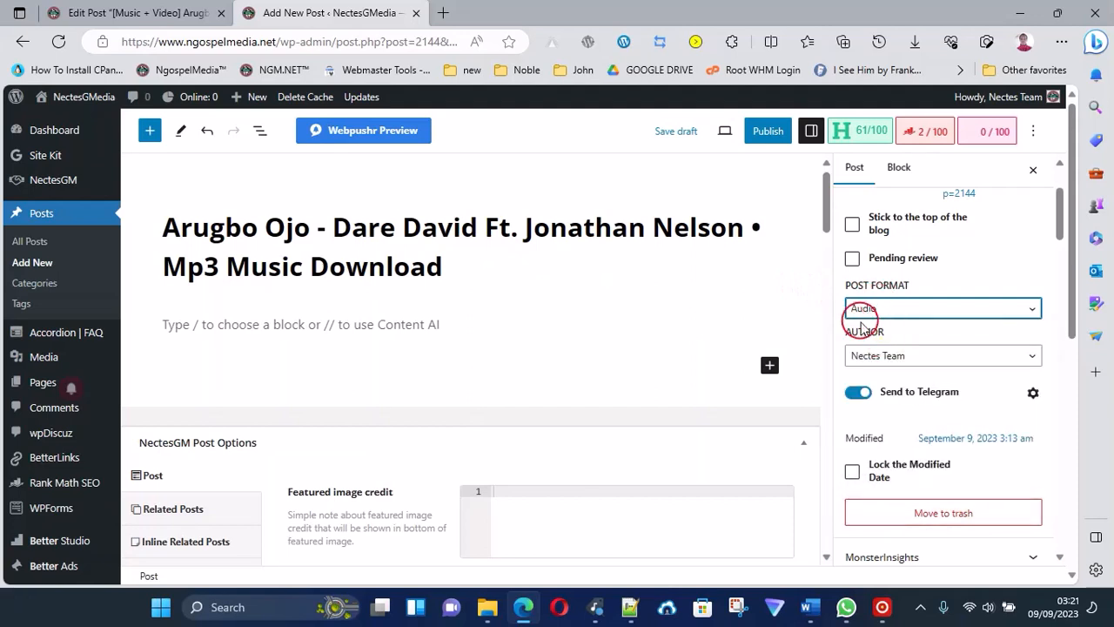
# Examine the available post categories, including the subcategories under Mp3 Downloads.
pyautogui.scroll(-3, 897, 435)
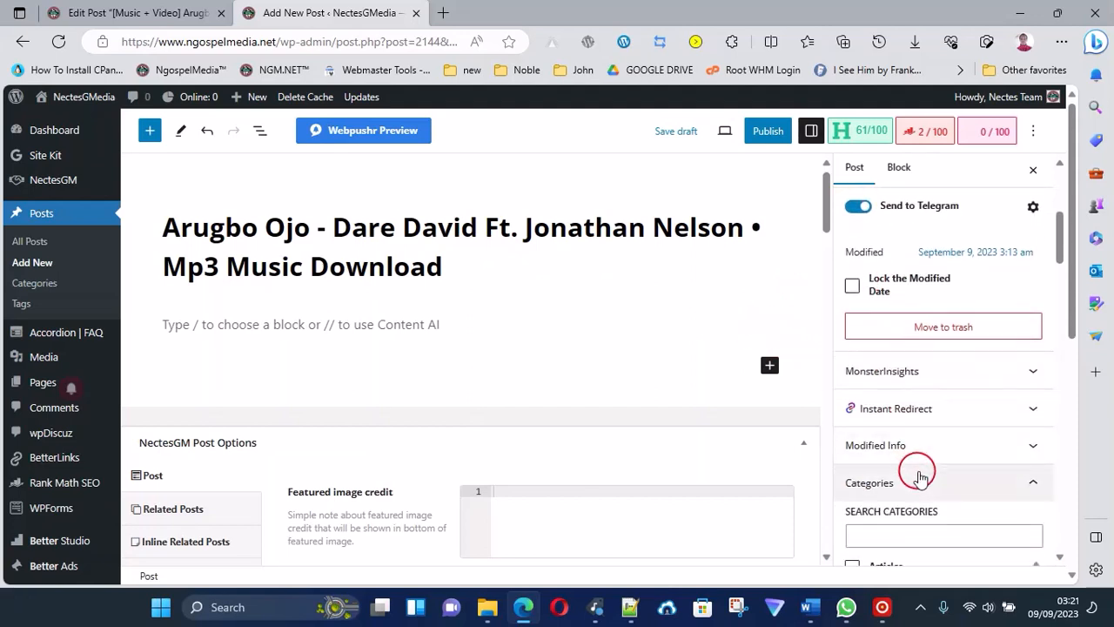
pyautogui.scroll(-1, 922, 469)
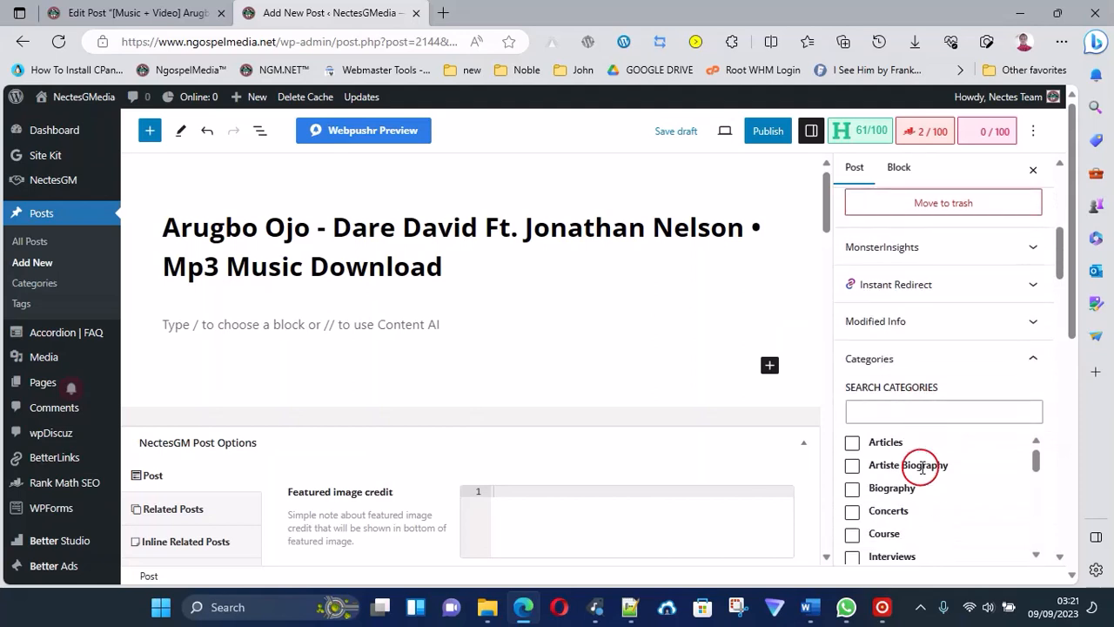
pyautogui.scroll(-1, 923, 466)
pyautogui.scroll(-2, 933, 387)
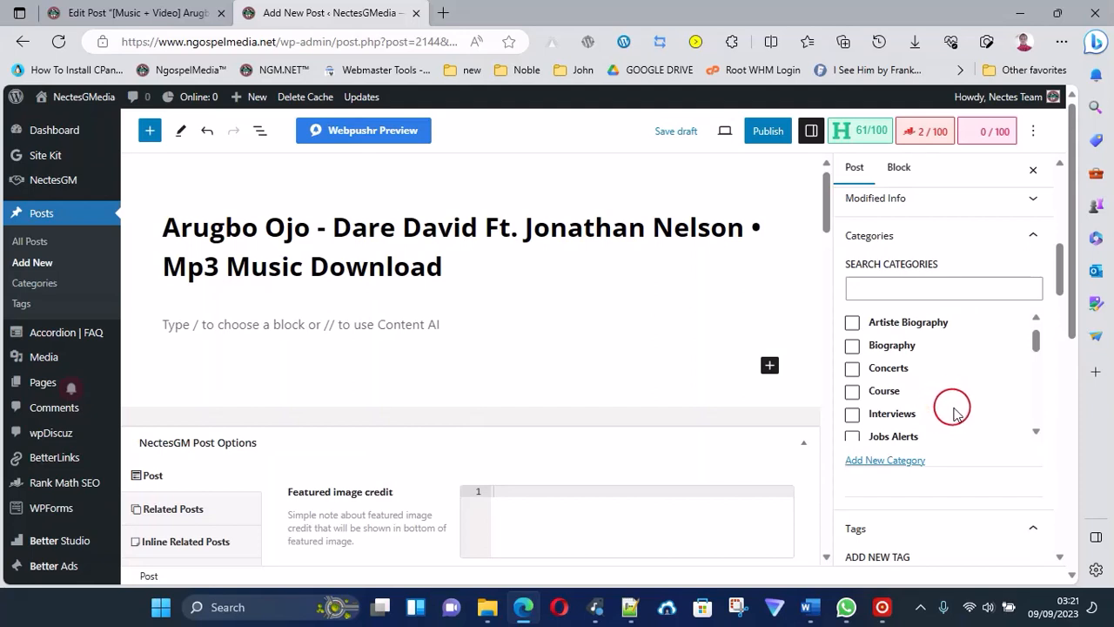
pyautogui.scroll(-2, 881, 381)
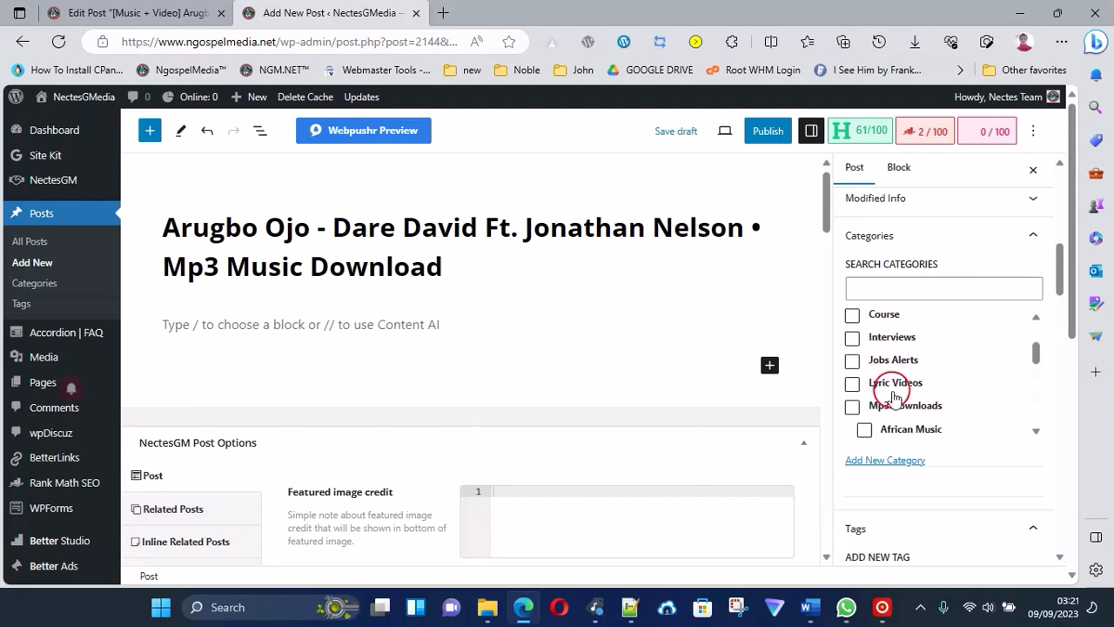
pyautogui.scroll(-8, 897, 400)
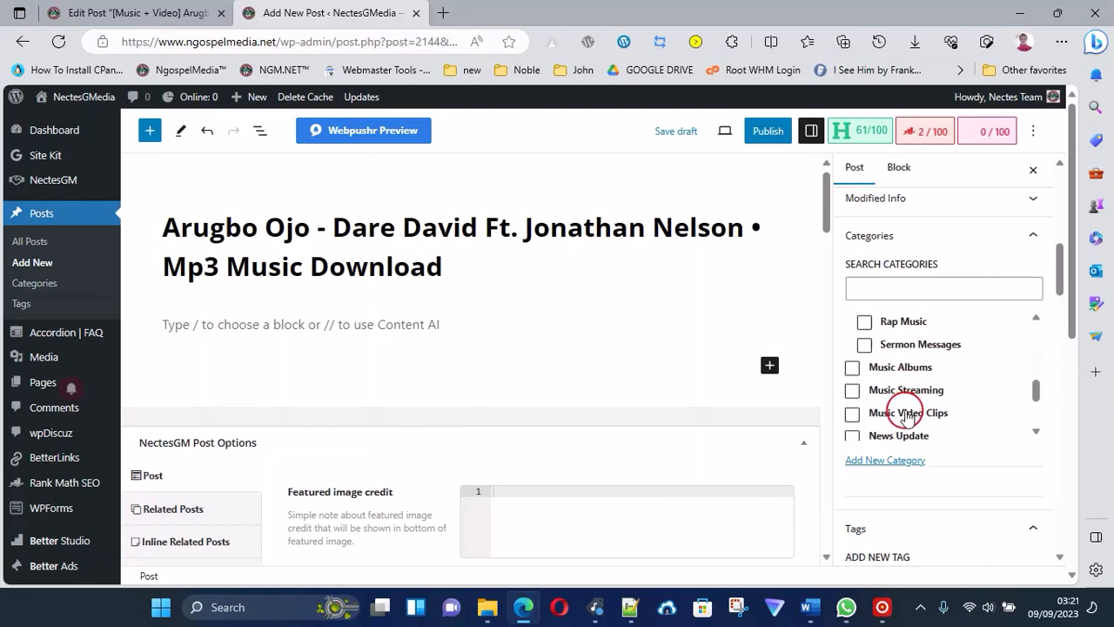
pyautogui.scroll(3, 906, 406)
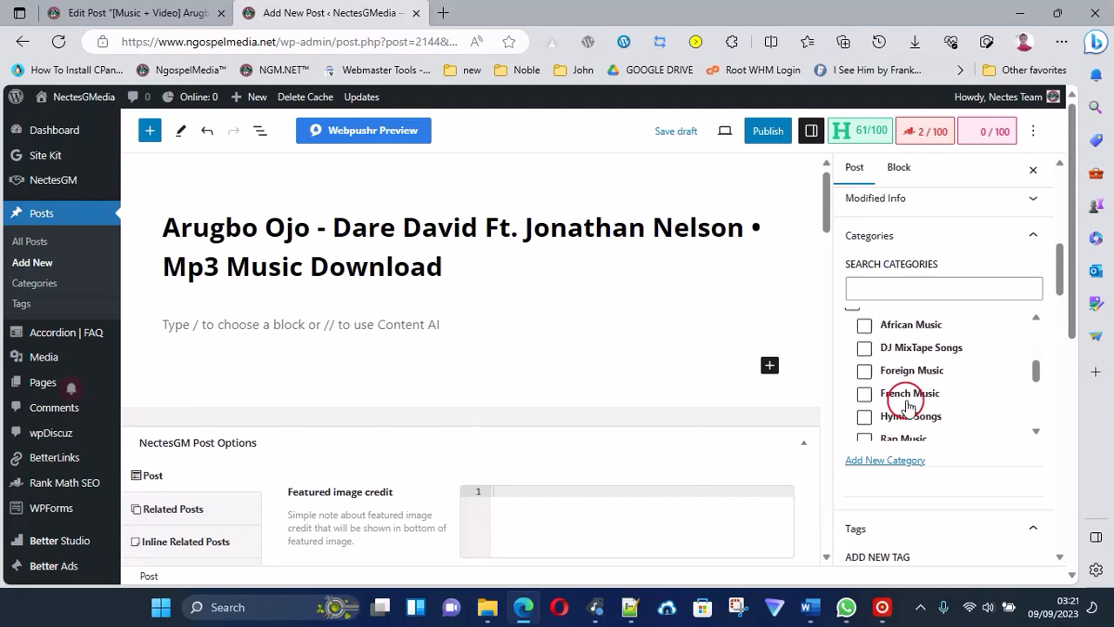
pyautogui.click(903, 461)
pyautogui.scroll(-2, 900, 442)
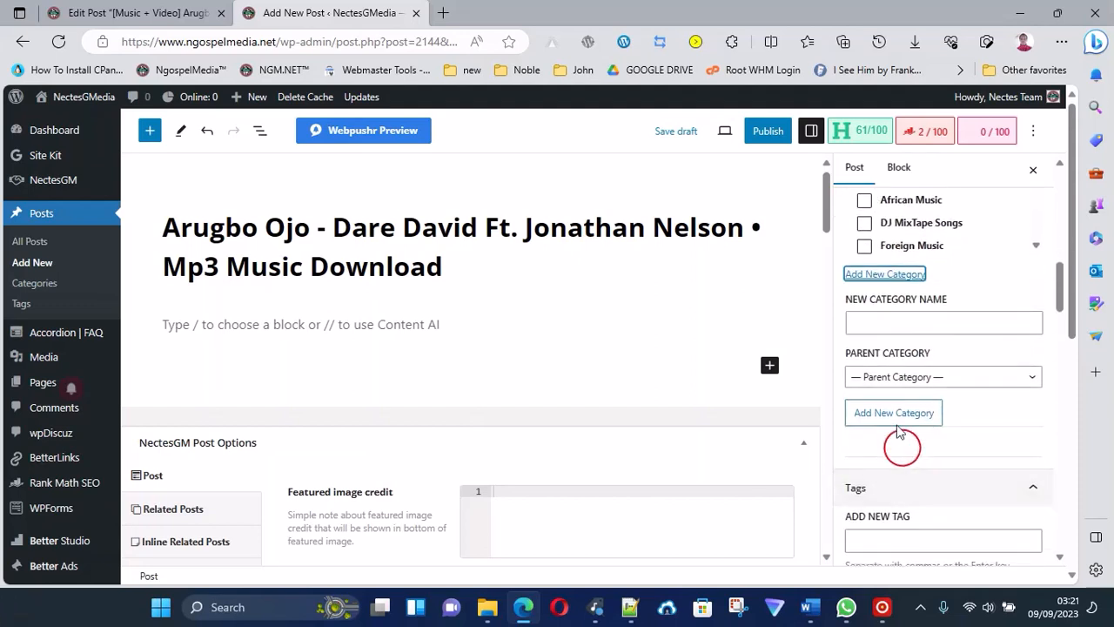
pyautogui.click(889, 328)
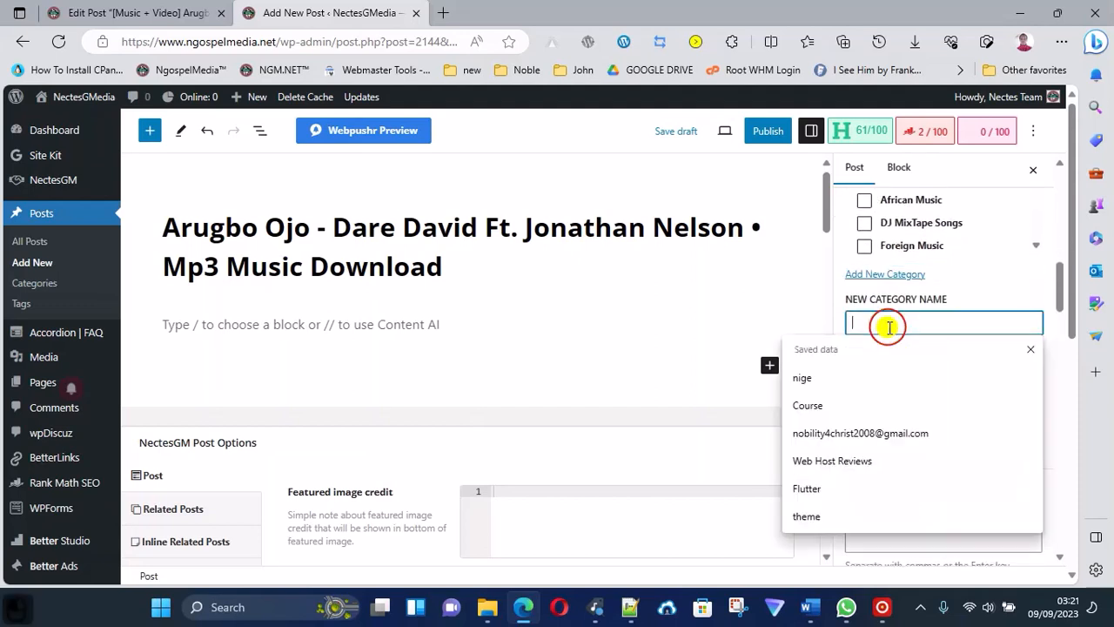
pyautogui.click(876, 403)
pyautogui.click(930, 380)
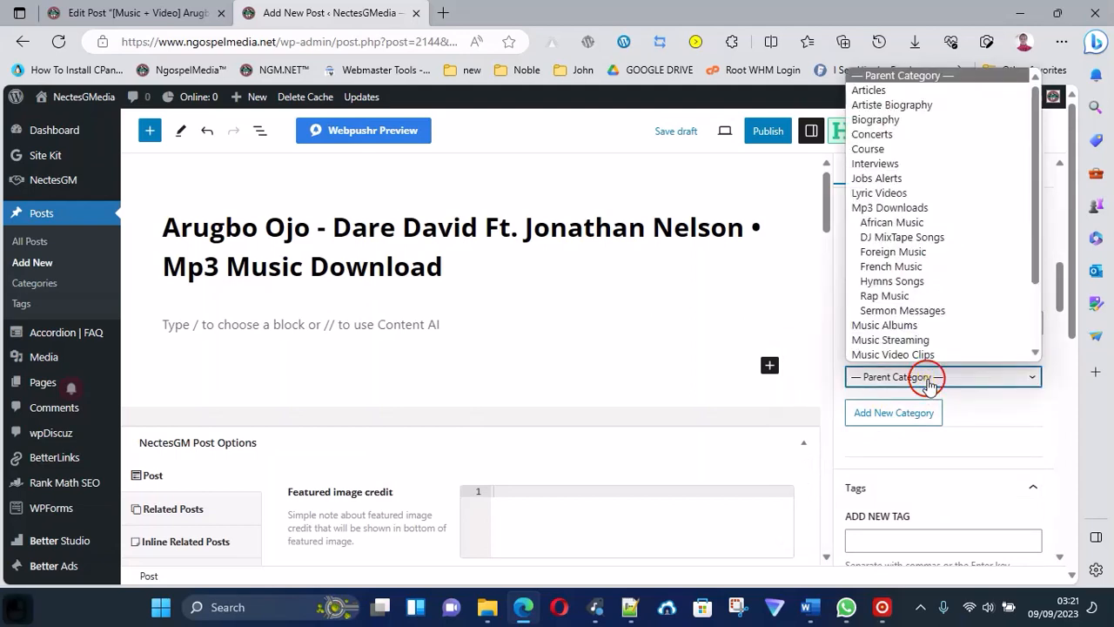
pyautogui.click(923, 328)
pyautogui.doubleClick(926, 322)
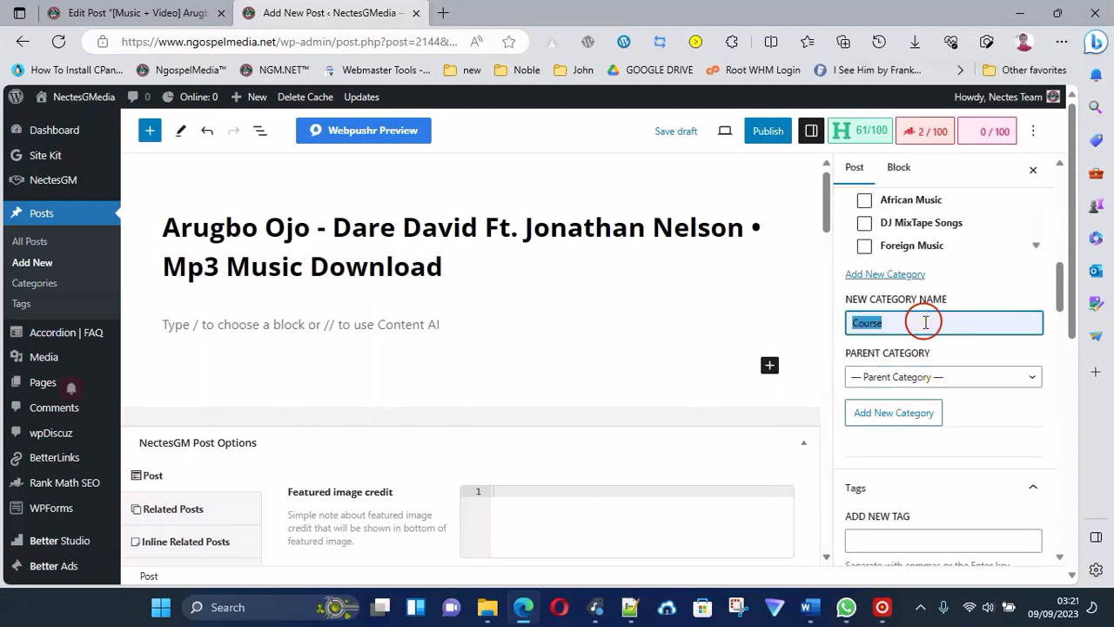
pyautogui.press('Delete')
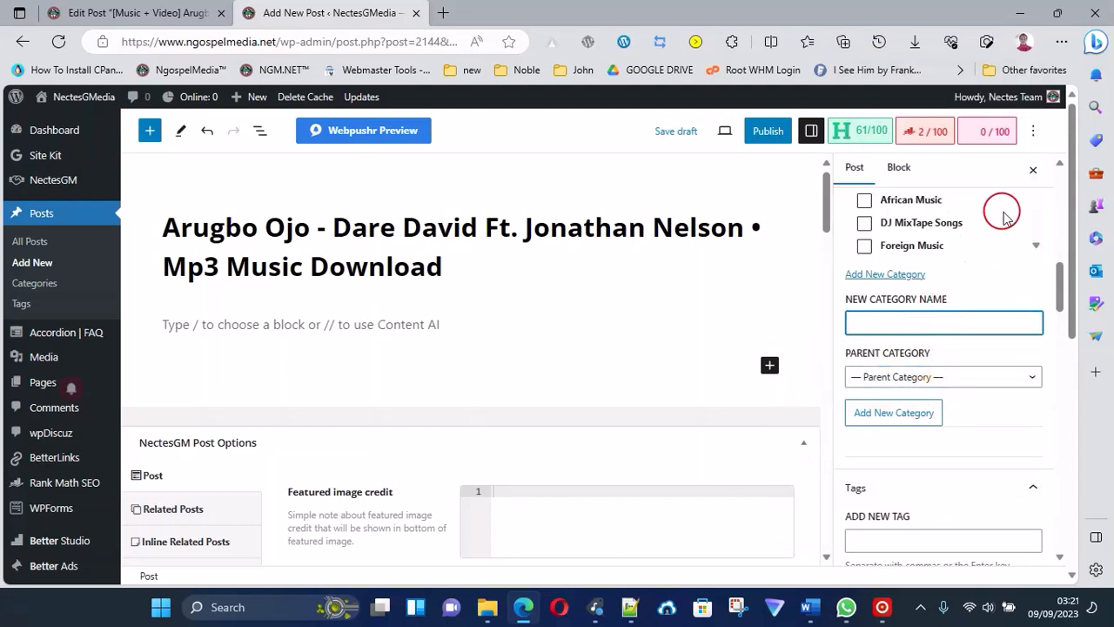
# Assign the post to the Mp3 Downloads category and its African Music subcategory.
pyautogui.scroll(-3, 995, 217)
pyautogui.scroll(1, 982, 219)
pyautogui.scroll(-2, 985, 222)
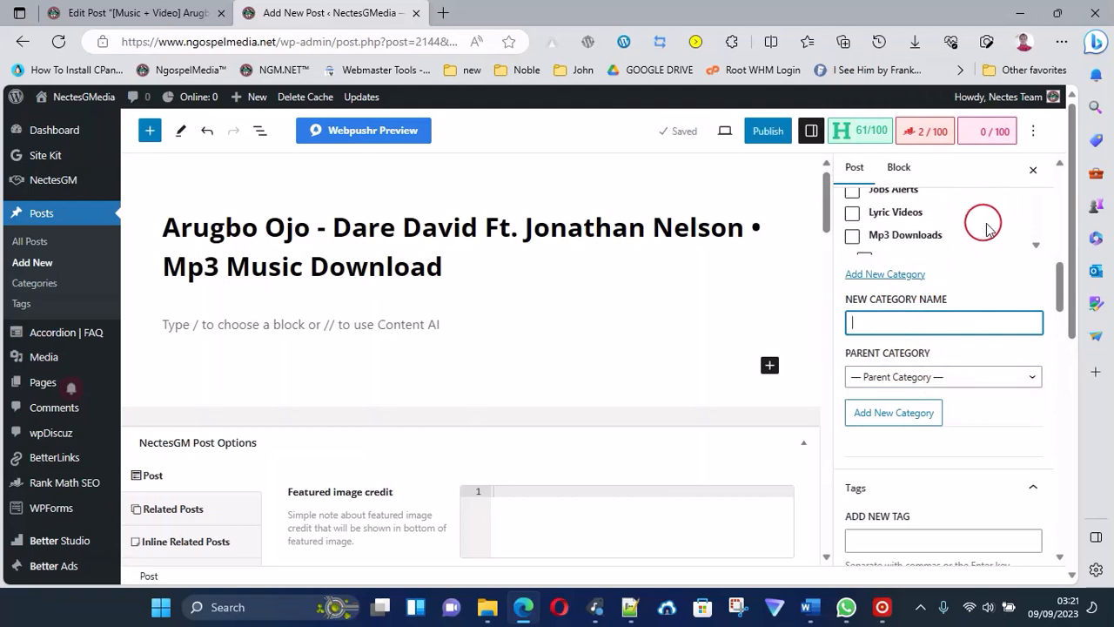
pyautogui.scroll(2, 1000, 196)
pyautogui.scroll(2, 1045, 179)
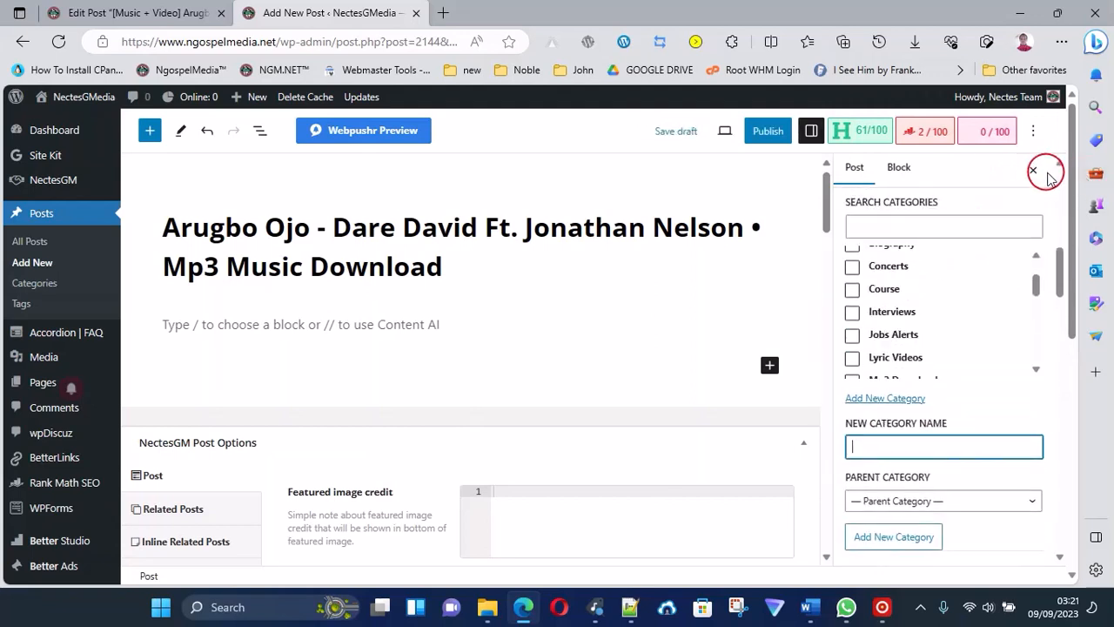
pyautogui.scroll(-2, 875, 356)
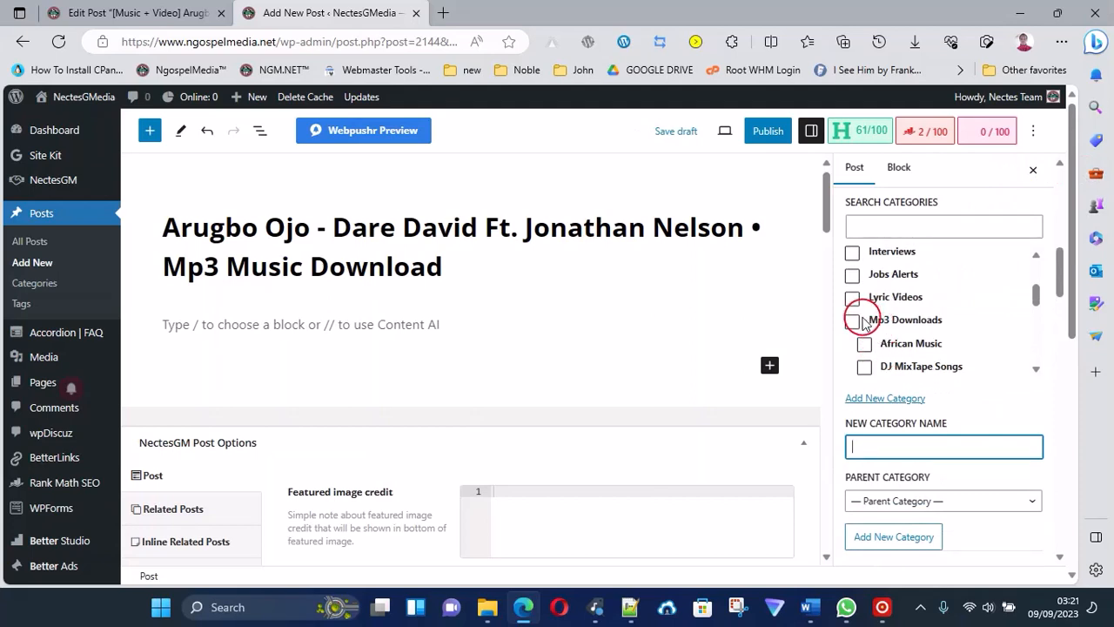
pyautogui.click(853, 321)
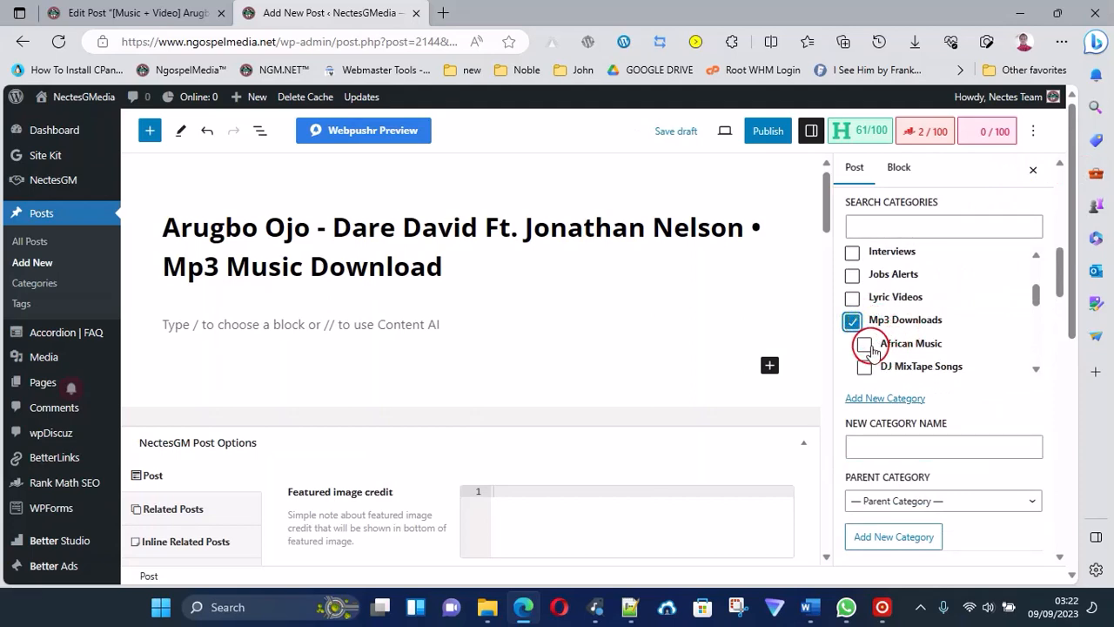
pyautogui.click(864, 343)
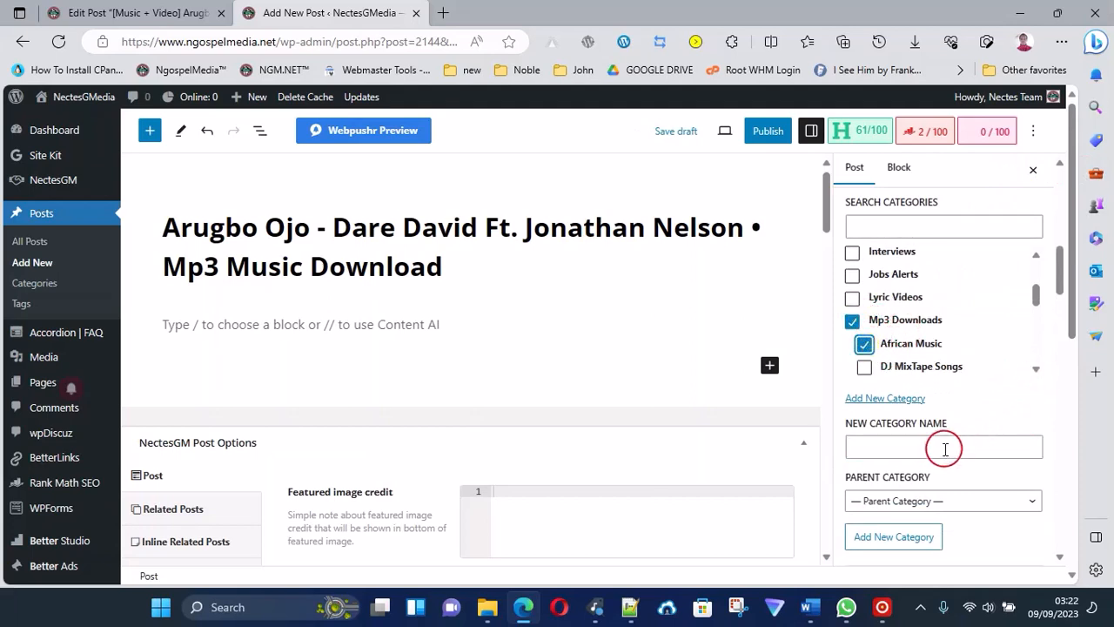
# Add the main artist's name, Dare David, copied from the post title, as a tag.
pyautogui.scroll(-2, 948, 429)
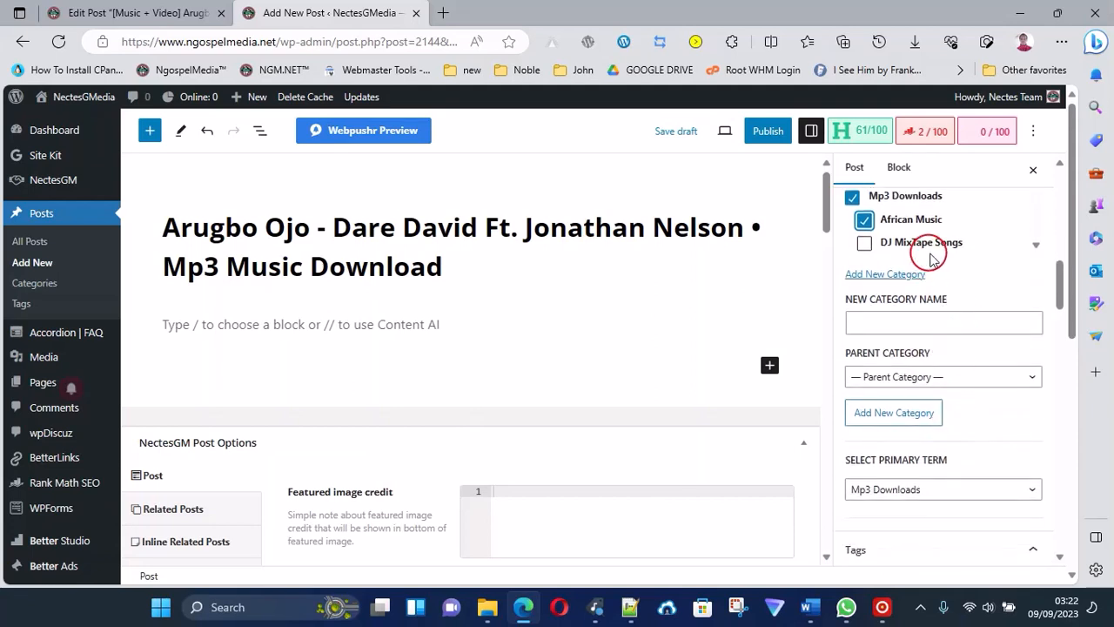
pyautogui.scroll(1, 926, 244)
pyautogui.scroll(-3, 937, 435)
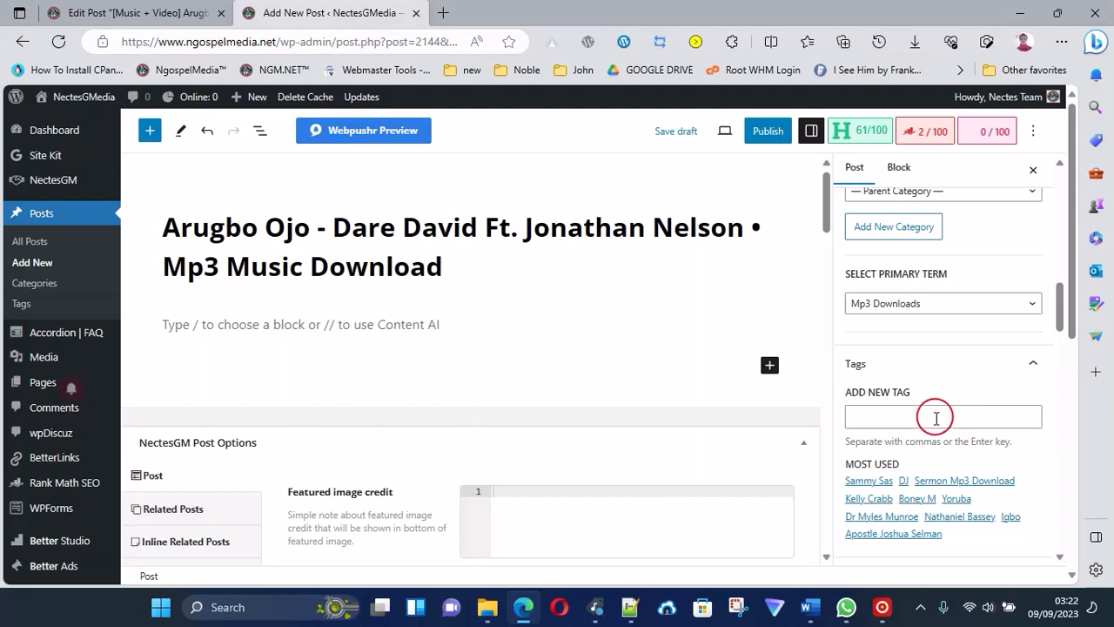
pyautogui.click(936, 418)
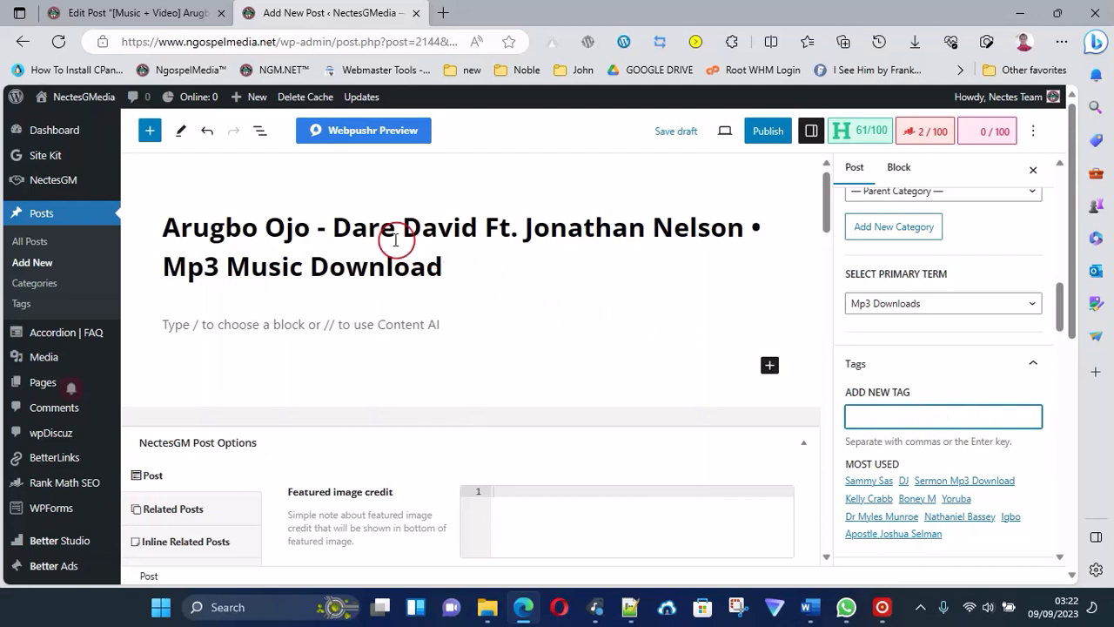
pyautogui.moveTo(336, 228); pyautogui.dragTo(738, 231)
pyautogui.click(413, 324)
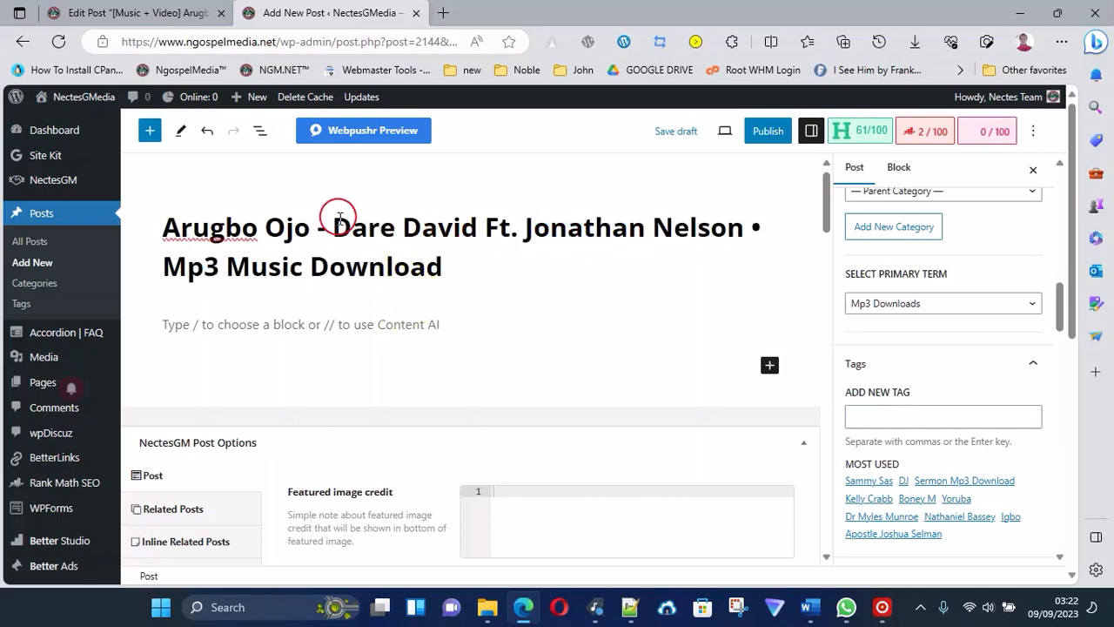
pyautogui.moveTo(340, 217); pyautogui.dragTo(1053, 366)
pyautogui.hotkey('ctrl', 'c')
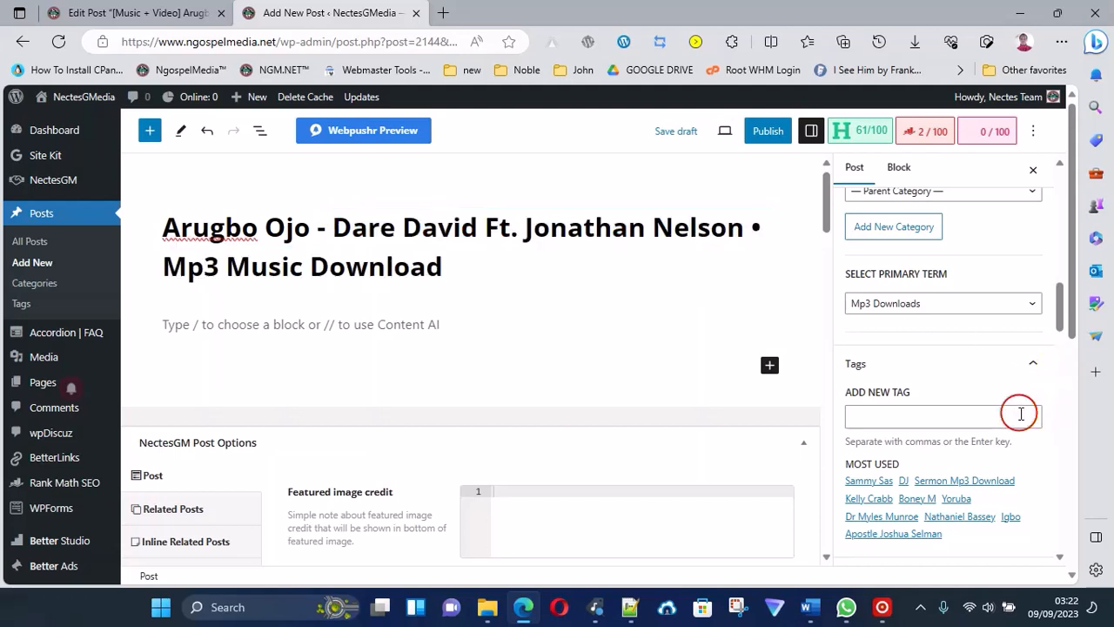
pyautogui.press('ctrl')
pyautogui.click(990, 414)
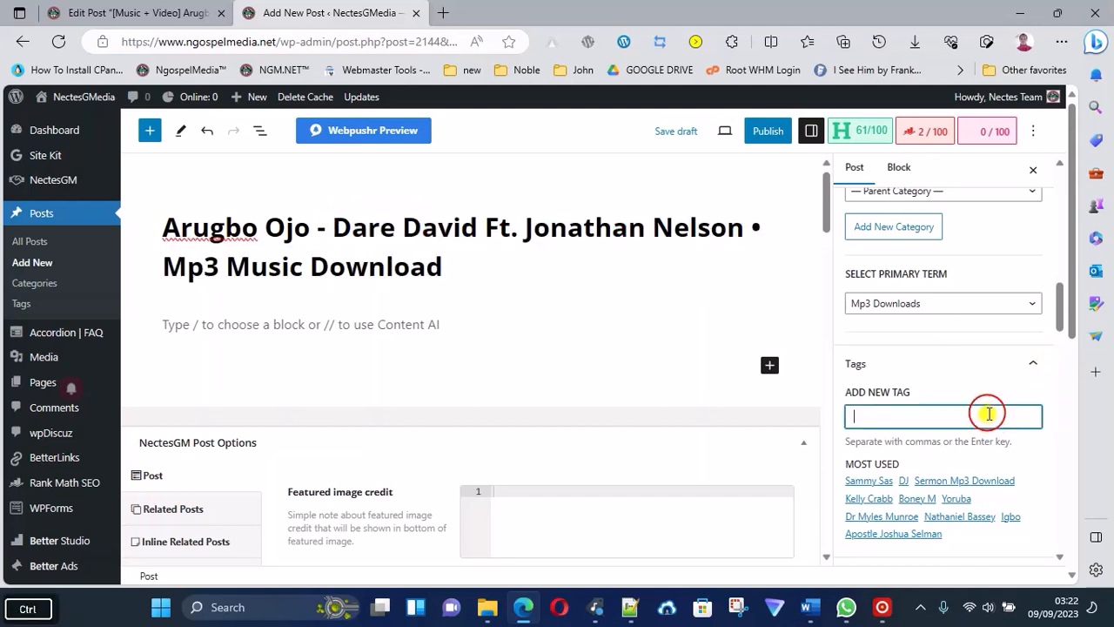
pyautogui.hotkey('ctrl', 'v')
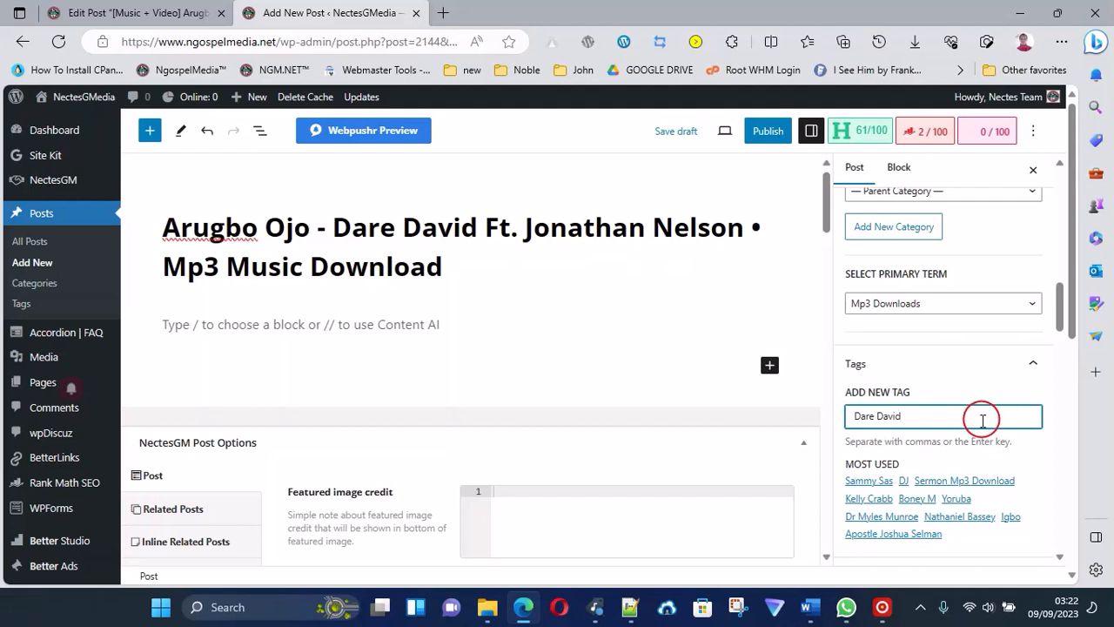
pyautogui.press('Return')
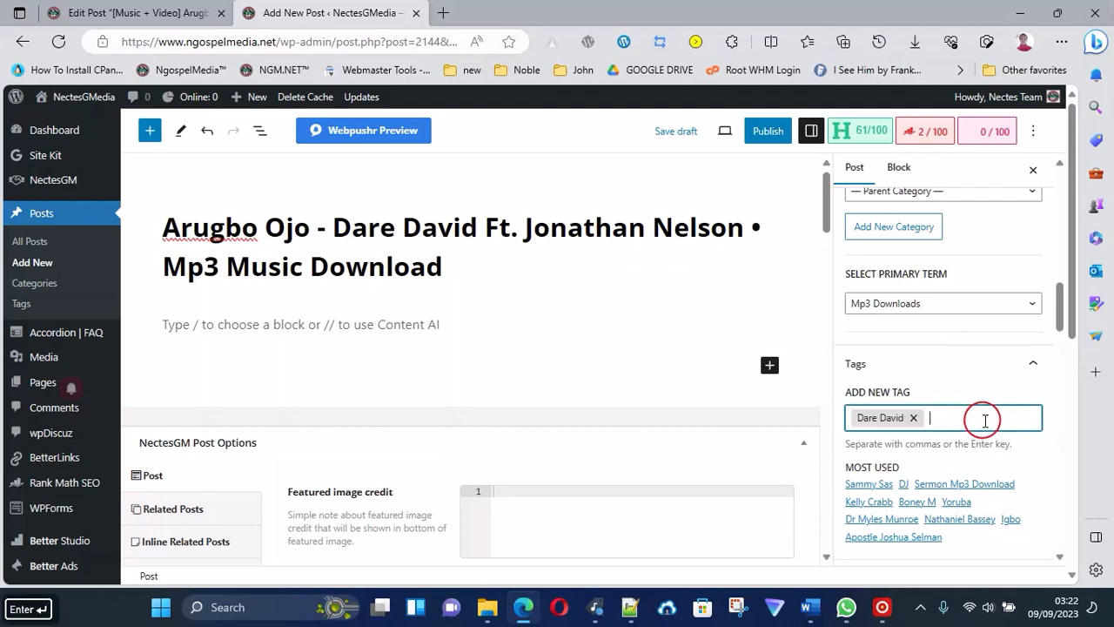
# Add the featured artist's name, Jonathan Nelson, copied from the post title, as a second tag.
pyautogui.click(522, 218)
pyautogui.moveTo(522, 218); pyautogui.dragTo(738, 231)
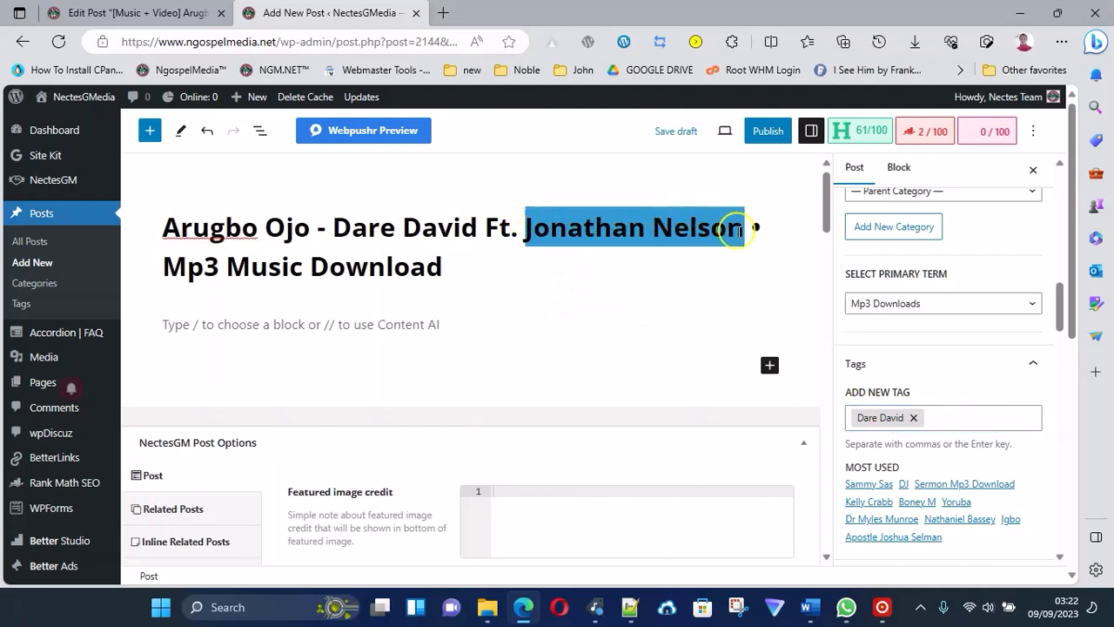
pyautogui.hotkey('ctrl', 'c')
pyautogui.click(977, 417)
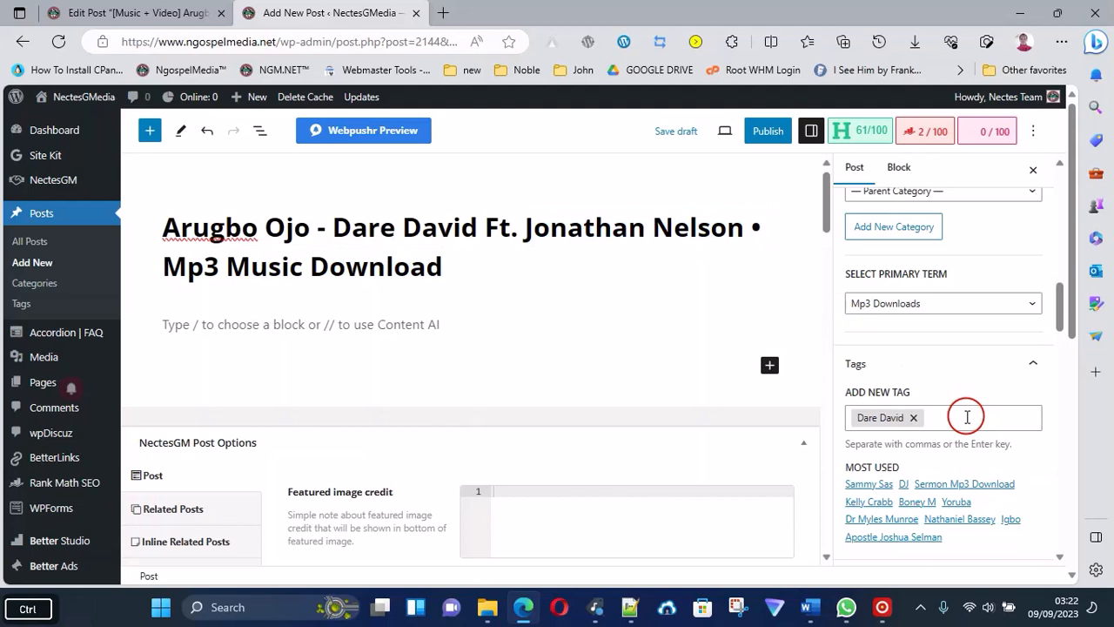
pyautogui.click(968, 417)
pyautogui.hotkey('ctrl', 'v')
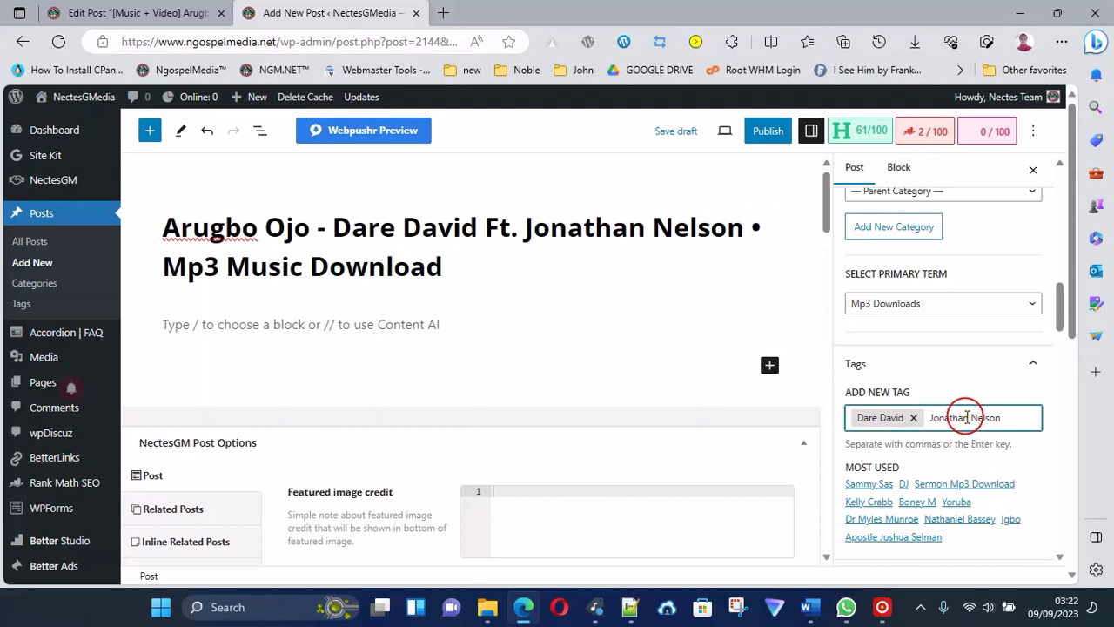
pyautogui.press('Return')
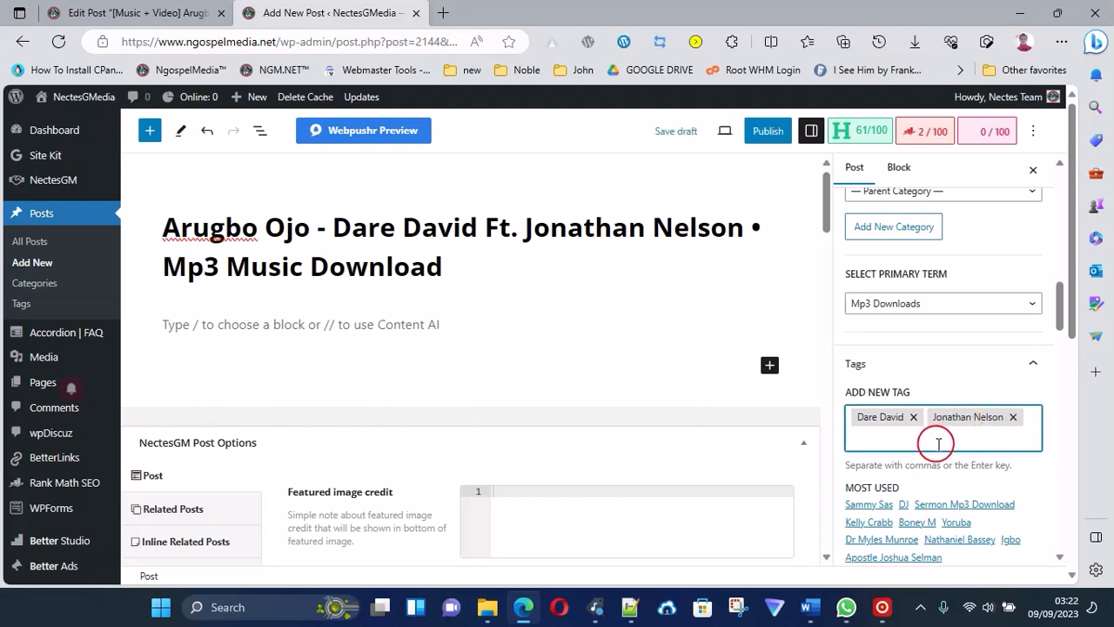
# Open the NectesGMedia homepage in a separate browser tab and examine the thumbnails of its latest posts.
pyautogui.scroll(-3, 938, 475)
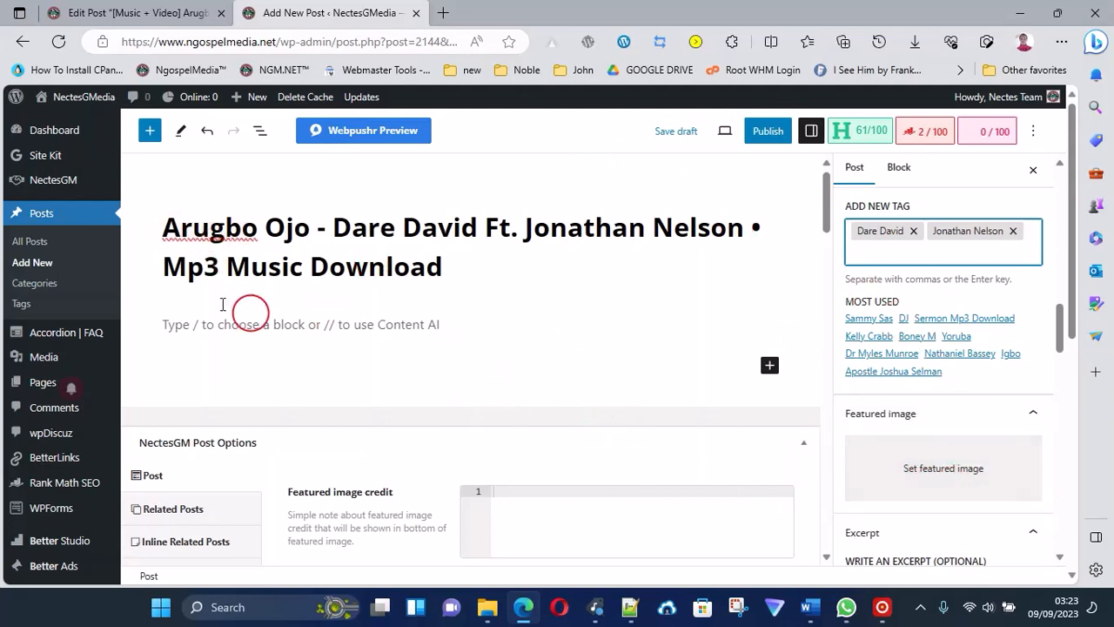
pyautogui.middleClick(77, 97)
pyautogui.click(488, 13)
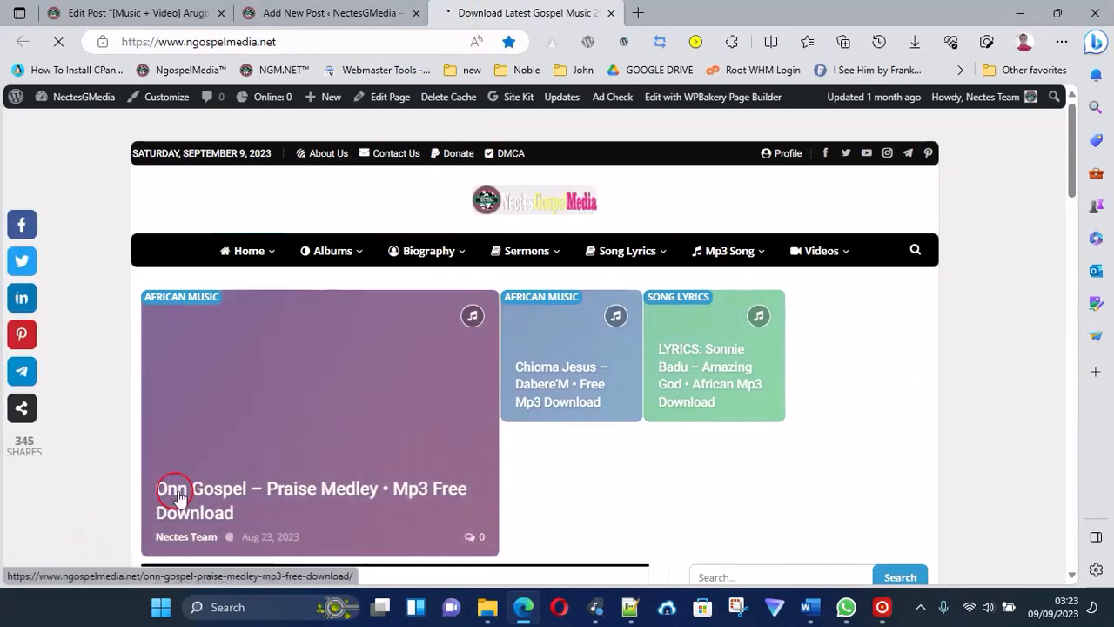
pyautogui.scroll(-4, 323, 427)
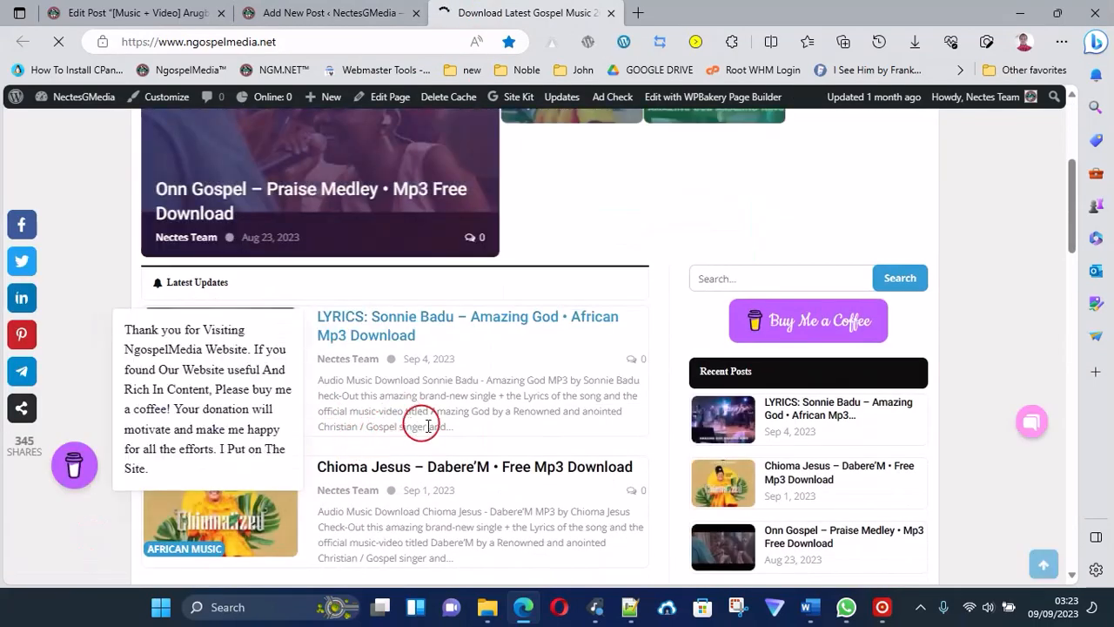
pyautogui.scroll(-2, 490, 378)
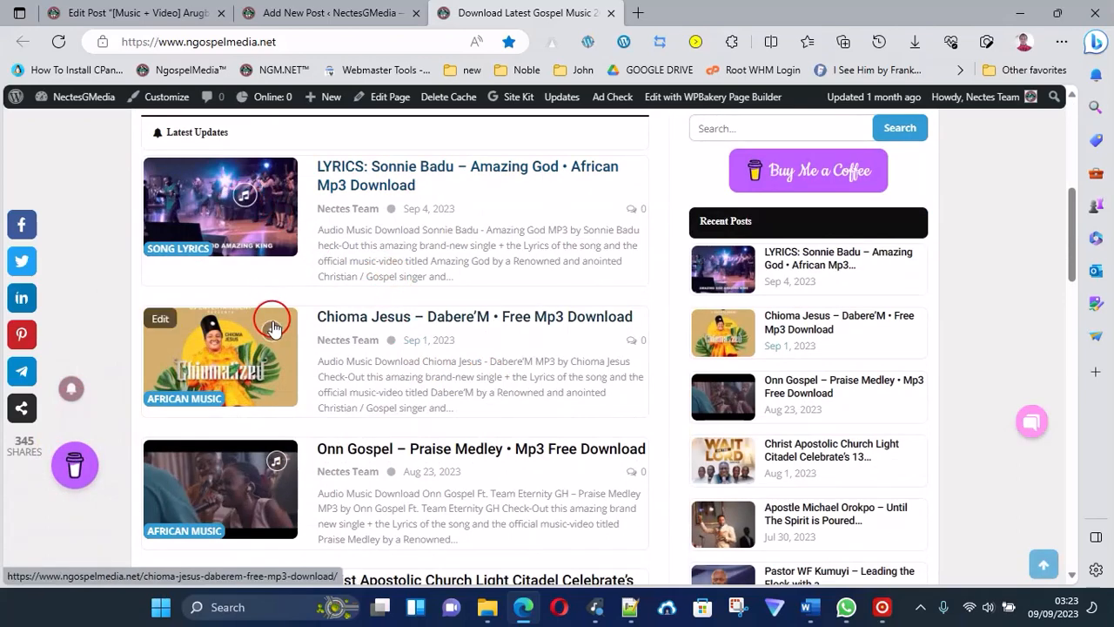
pyautogui.scroll(-5, 273, 329)
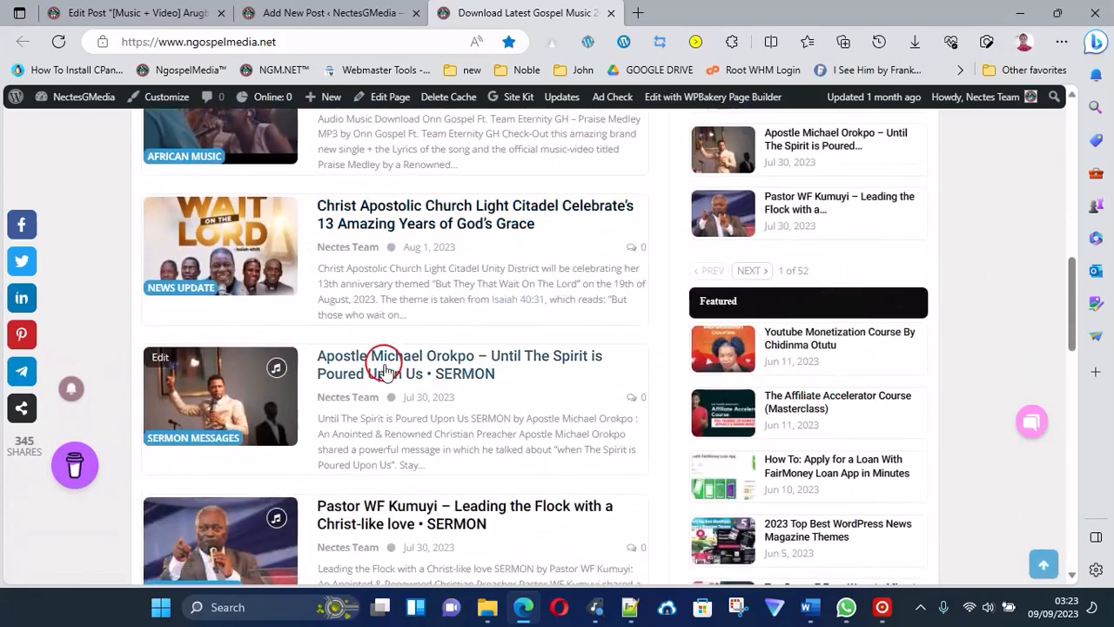
pyautogui.scroll(-6, 384, 370)
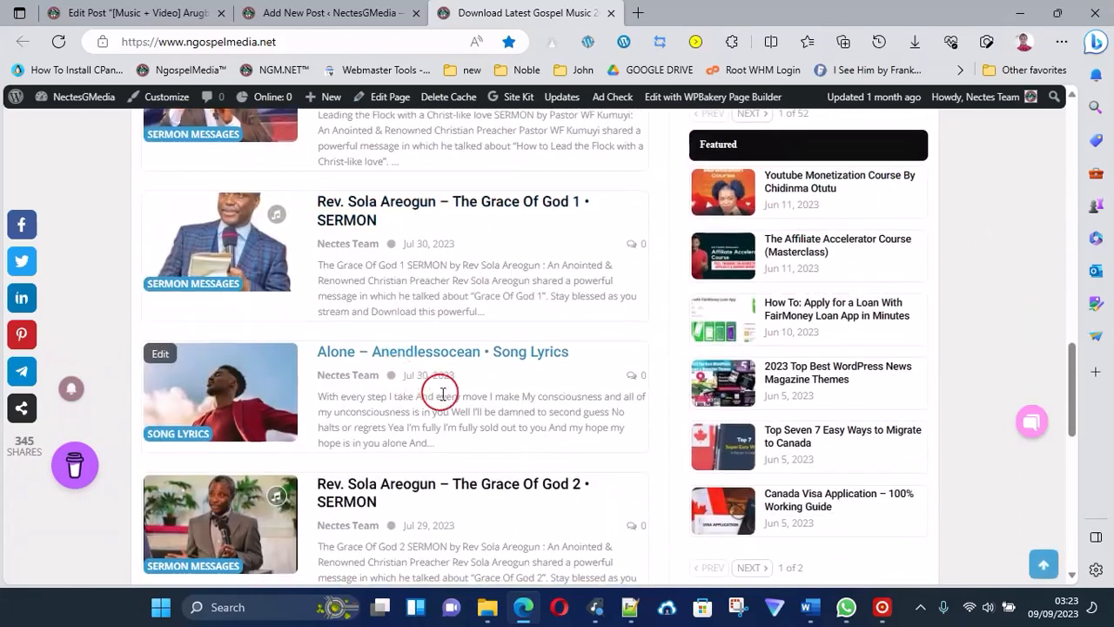
pyautogui.scroll(-8, 442, 395)
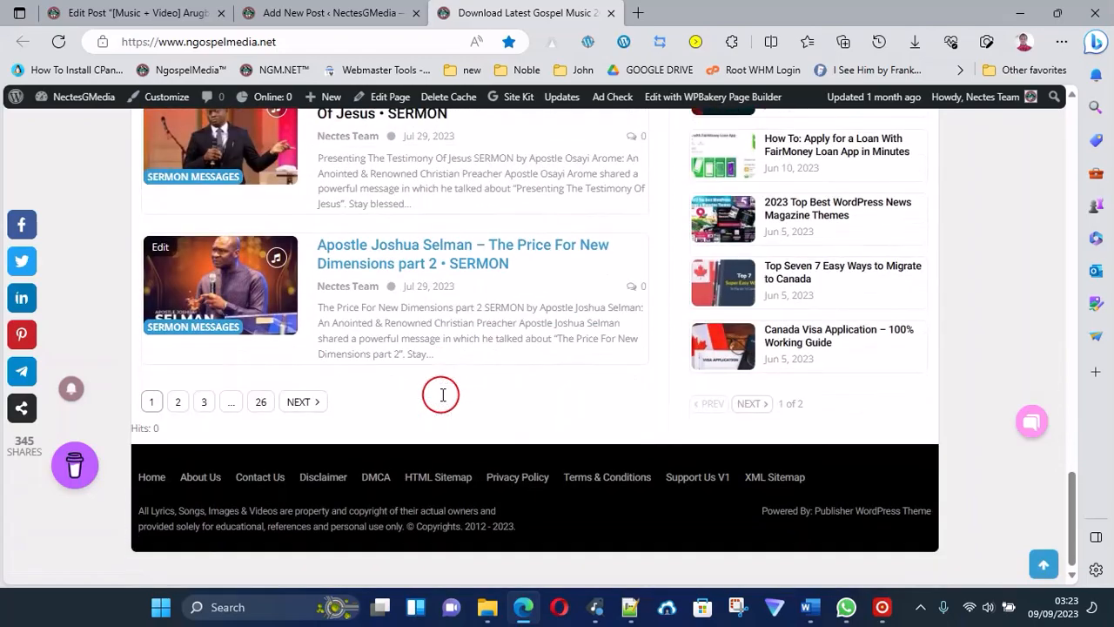
# Open the site's Mp3 Song category page from the homepage and examine the thumbnails of its listed posts.
pyautogui.scroll(8, 510, 331)
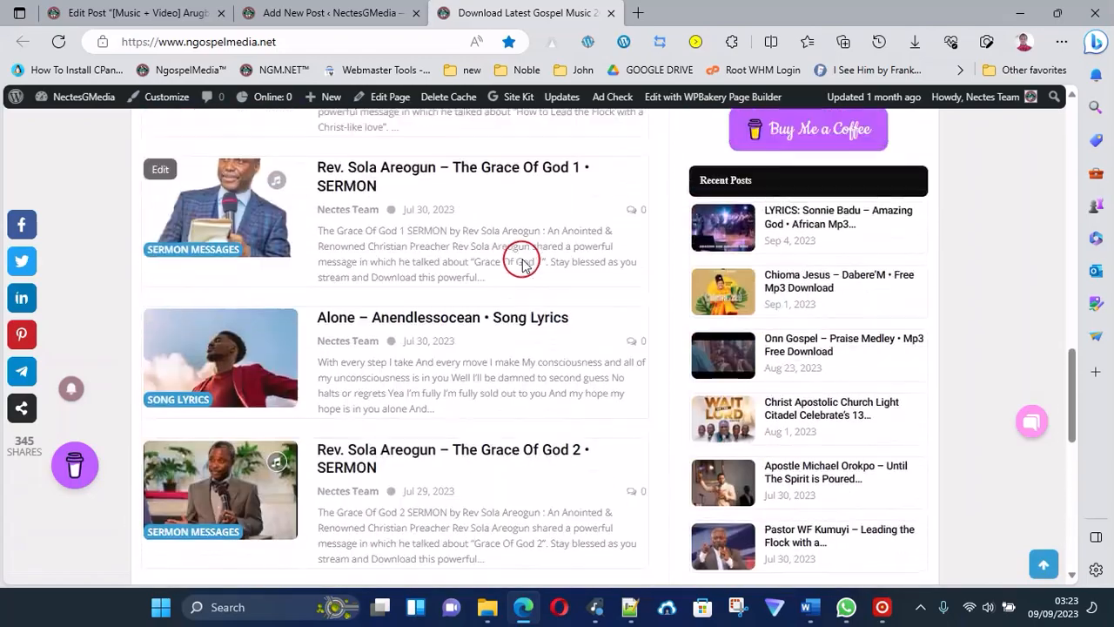
pyautogui.scroll(12, 522, 252)
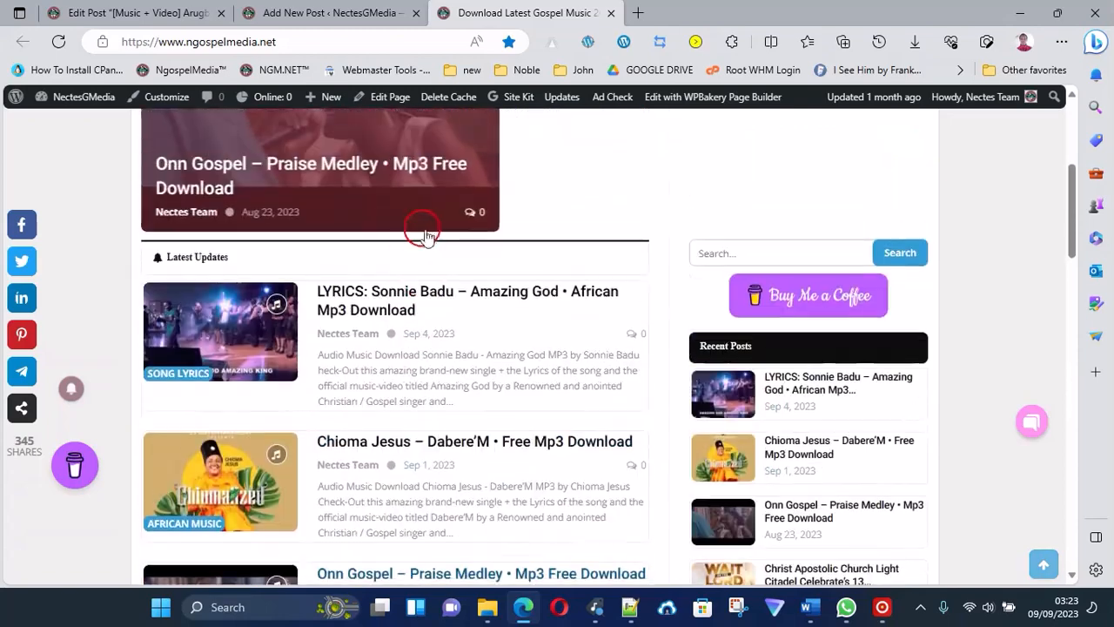
pyautogui.scroll(3, 426, 235)
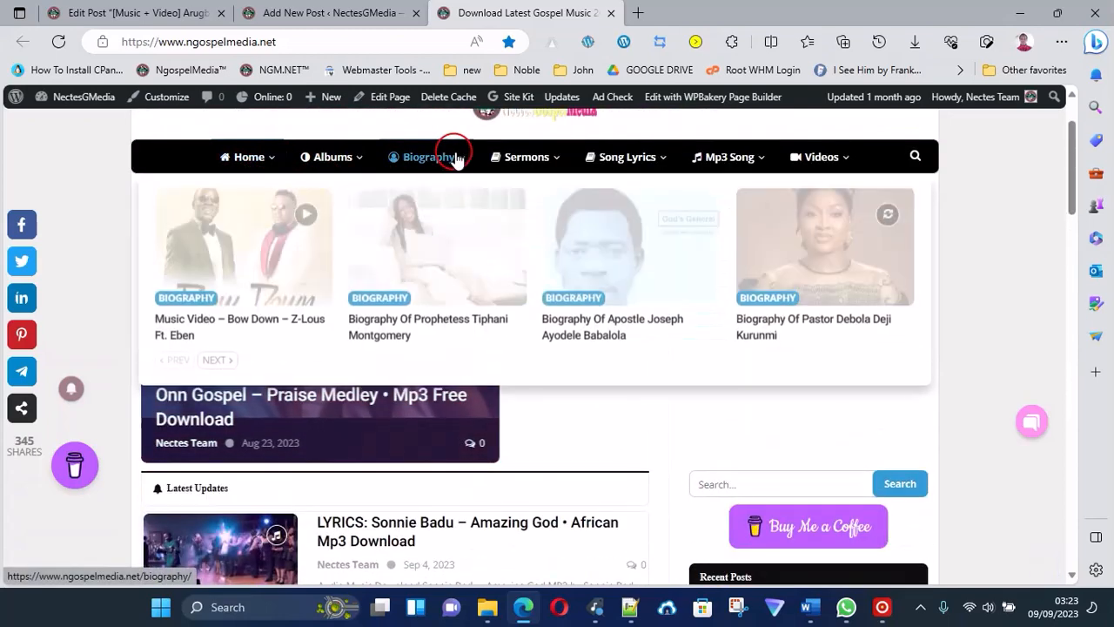
pyautogui.moveTo(601, 155)
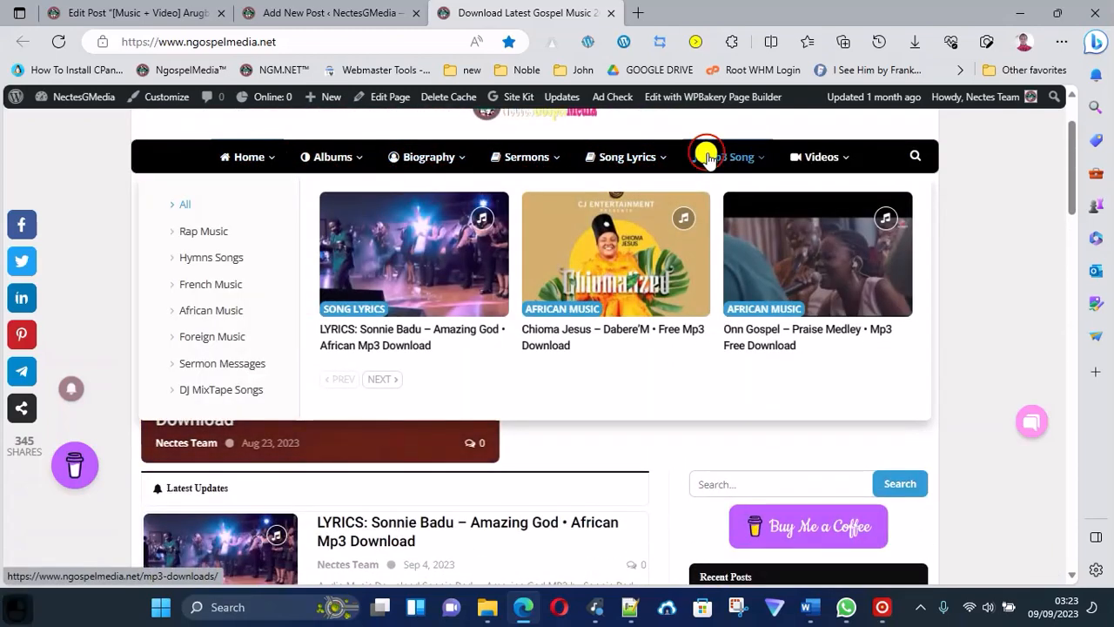
pyautogui.click(705, 160)
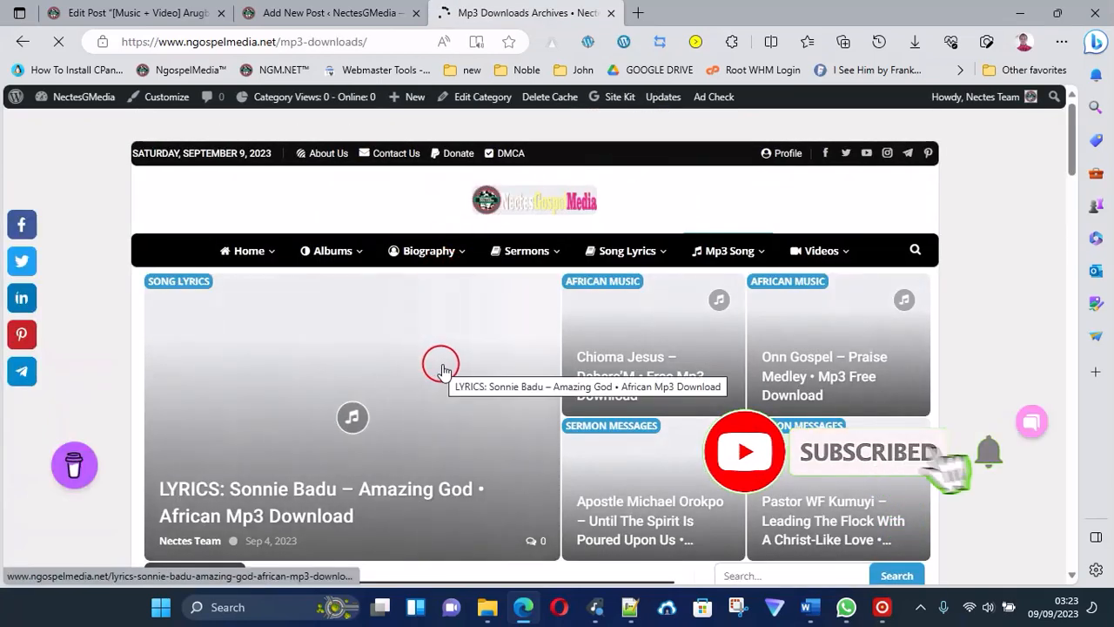
pyautogui.scroll(-4, 539, 348)
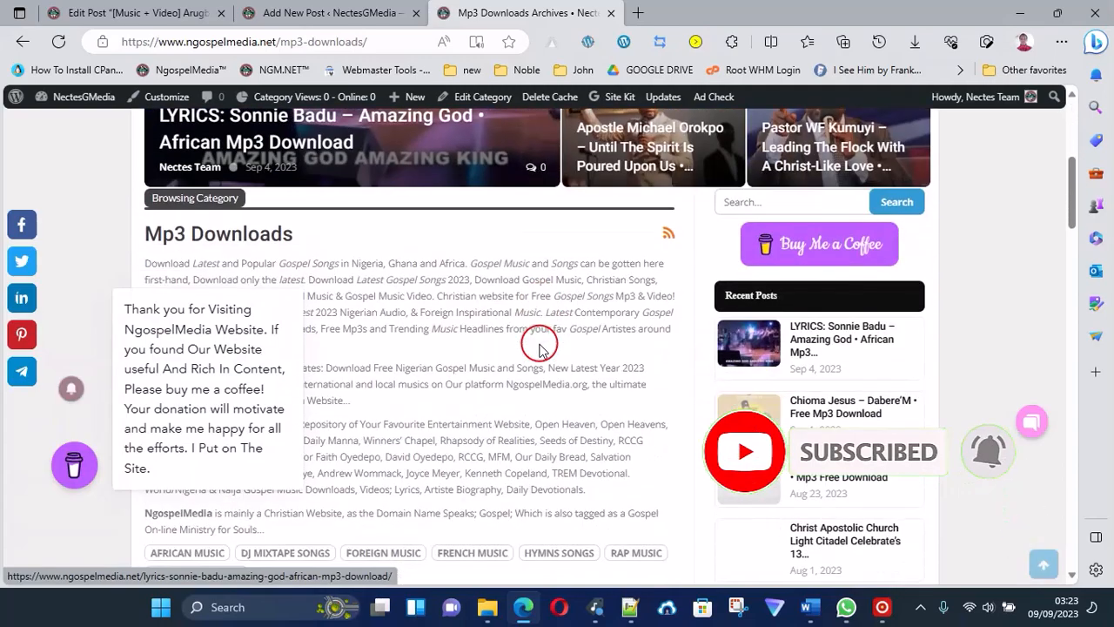
pyautogui.scroll(4, 675, 187)
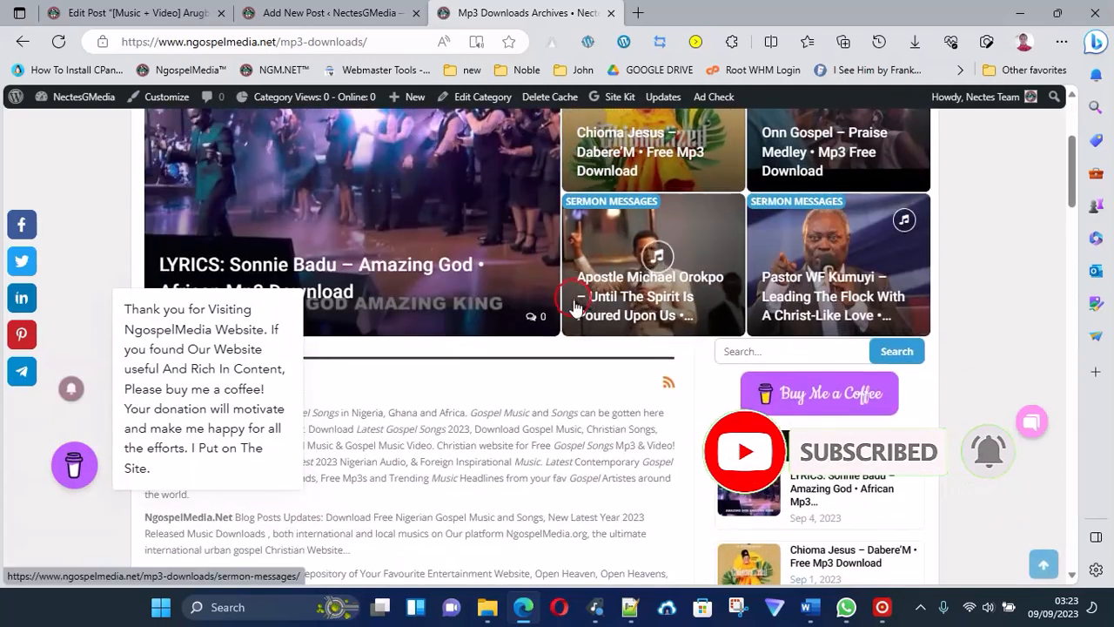
pyautogui.scroll(-10, 574, 307)
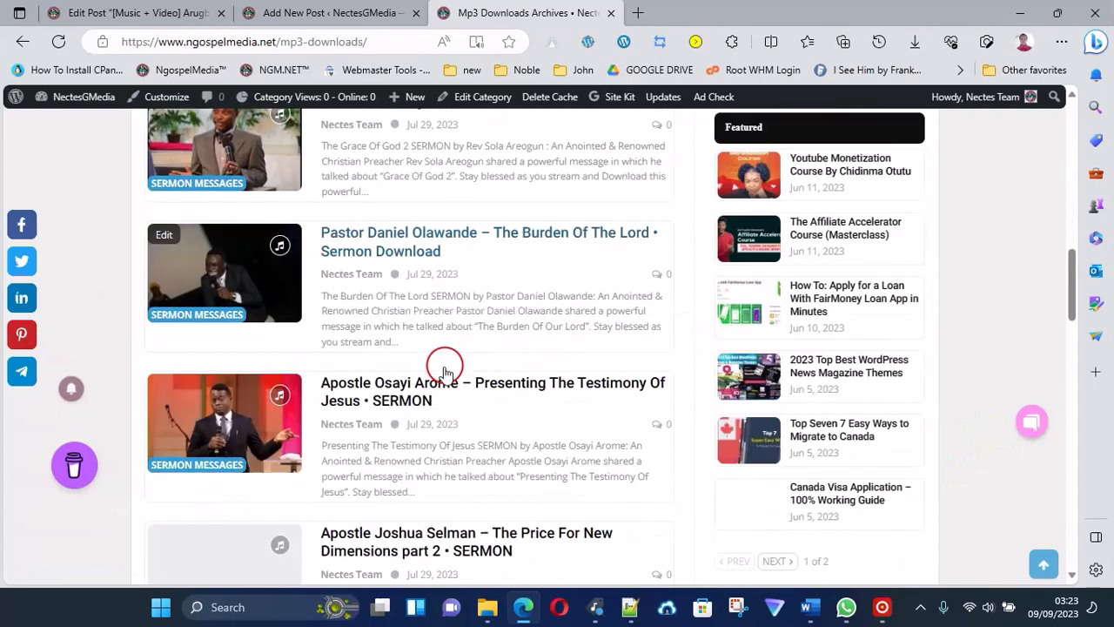
# Return to the new post and open the file chooser for uploading its featured image.
pyautogui.click(359, 9)
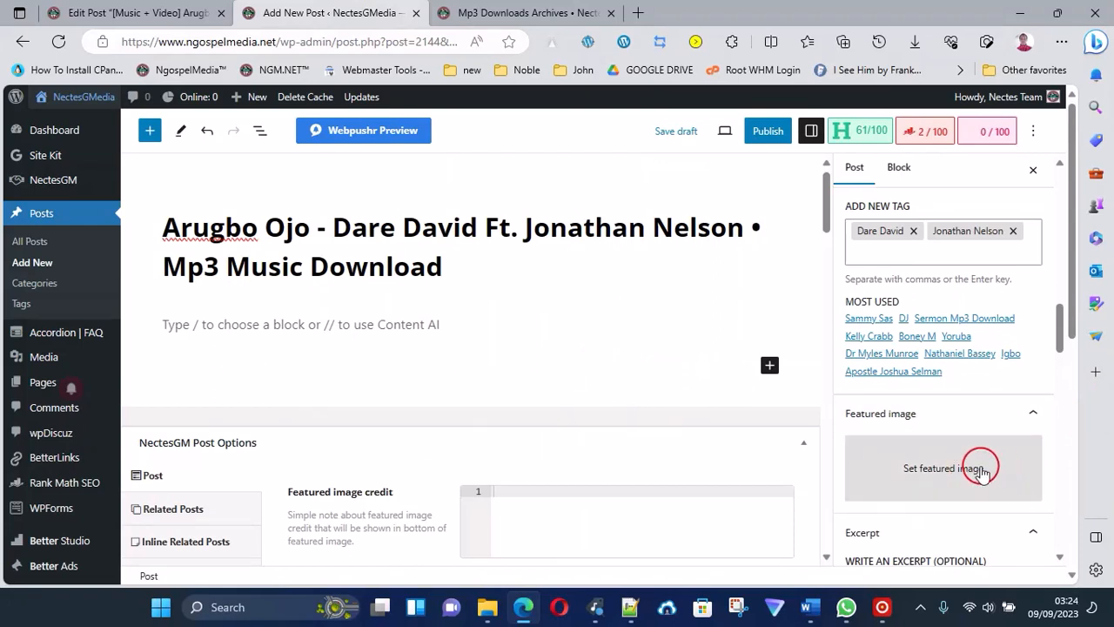
pyautogui.click(936, 474)
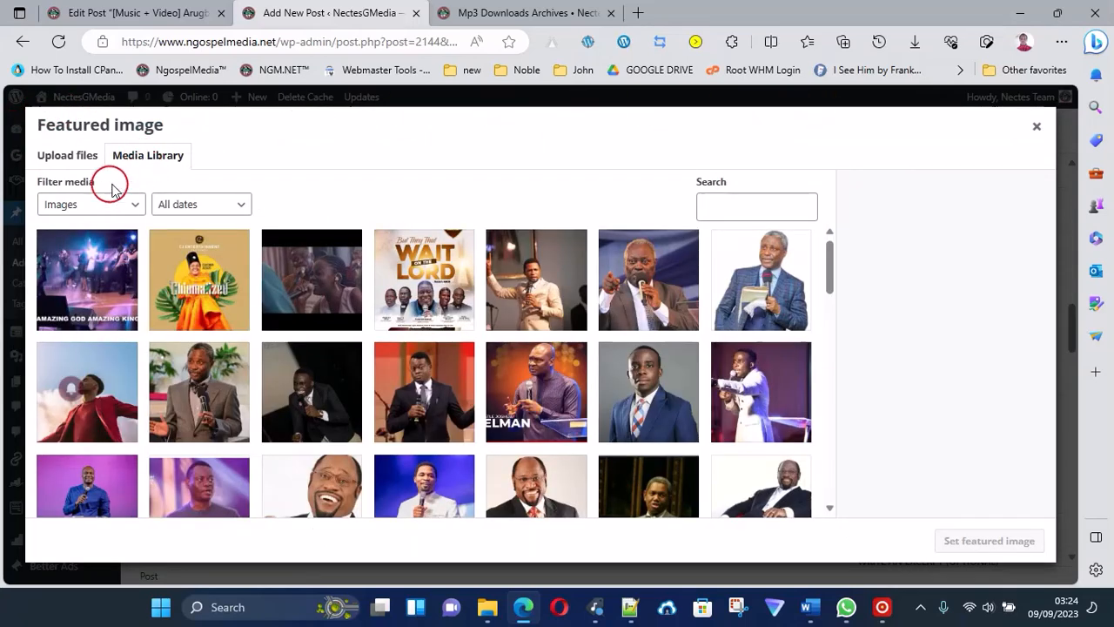
pyautogui.click(67, 157)
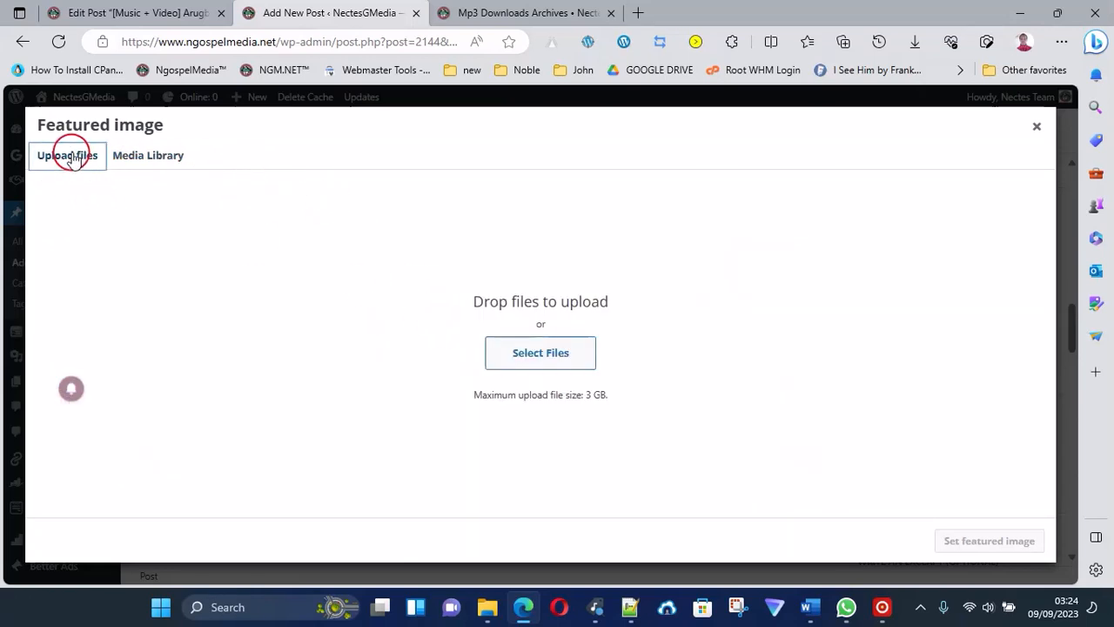
pyautogui.click(126, 157)
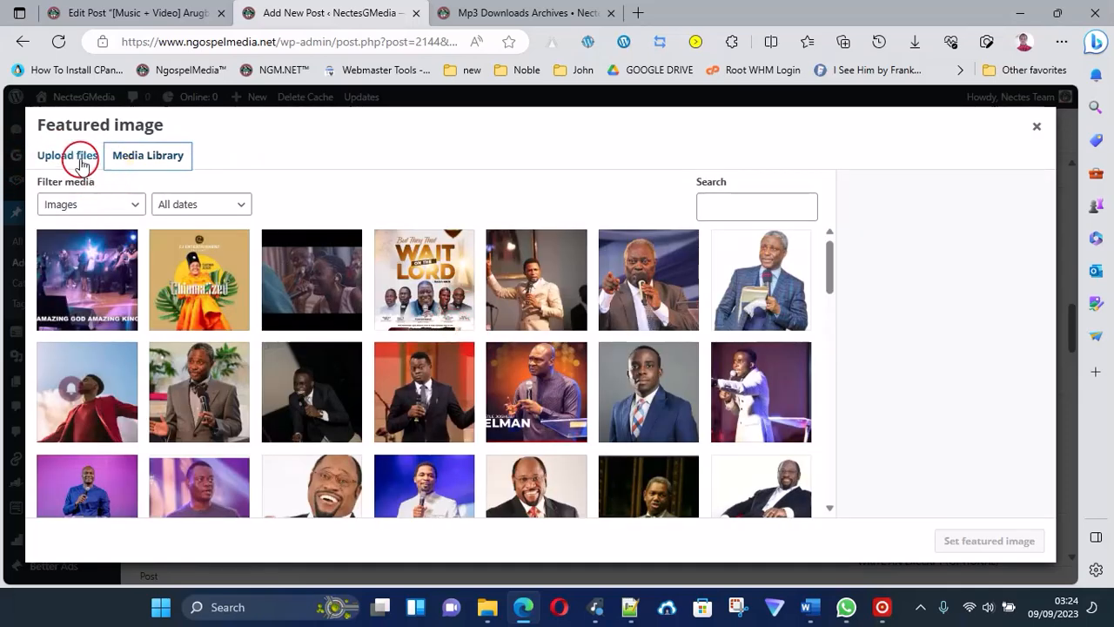
pyautogui.click(77, 160)
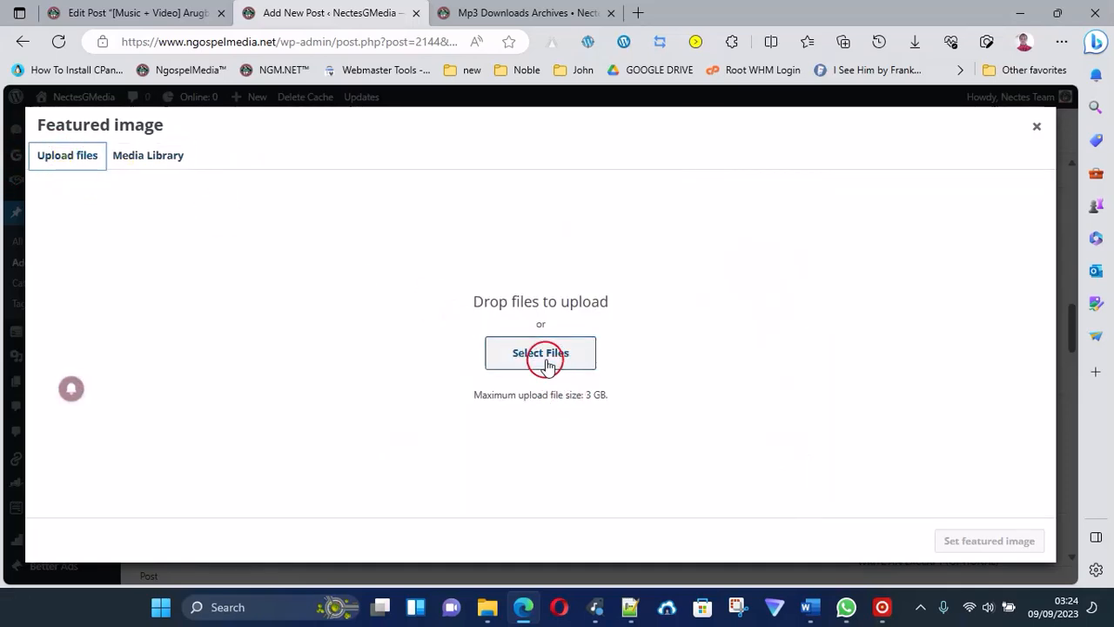
pyautogui.click(545, 362)
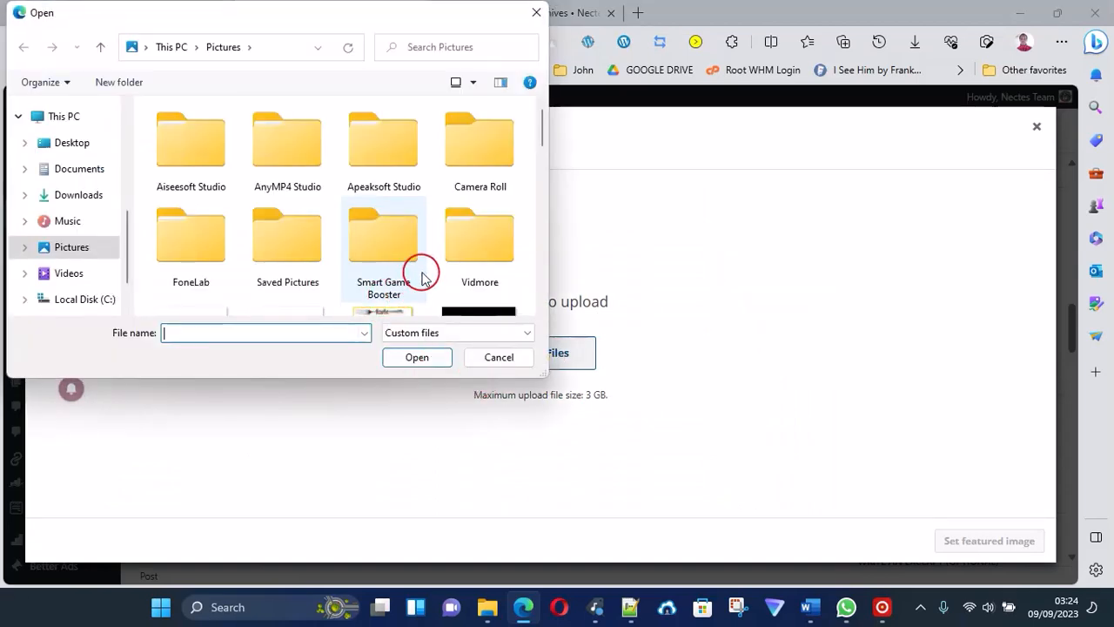
# Upload "Arugbo Ojo - Dare David Ft. Jonathan Nelson • Mp3 Music Download" from the 09 folder and set it as the featured image.
pyautogui.scroll(-5, 420, 273)
pyautogui.scroll(6, 79, 130)
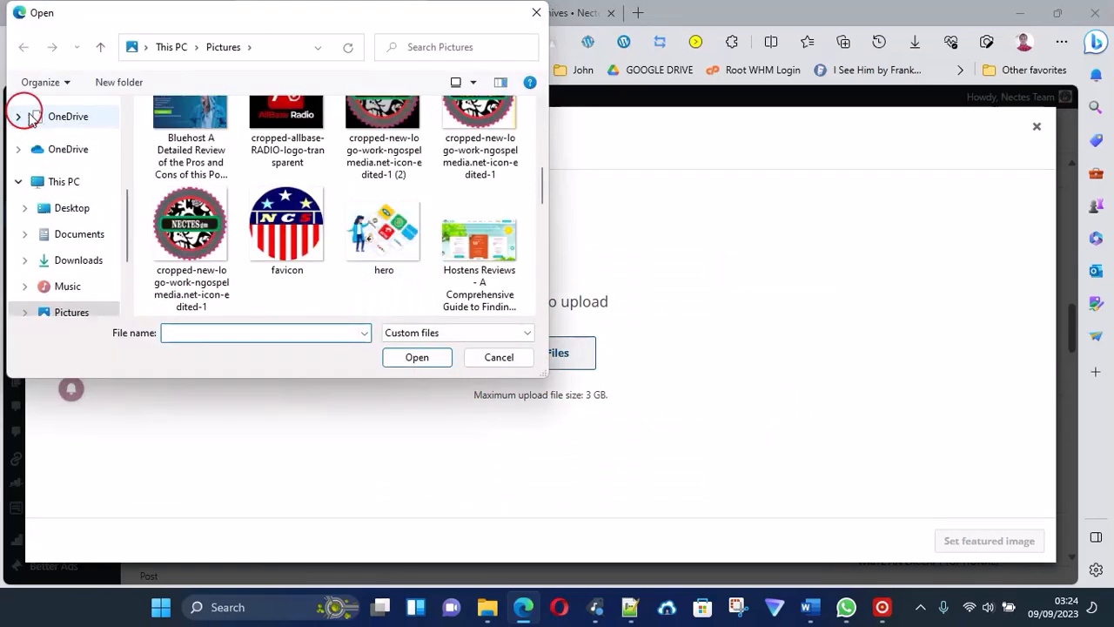
pyautogui.click(61, 162)
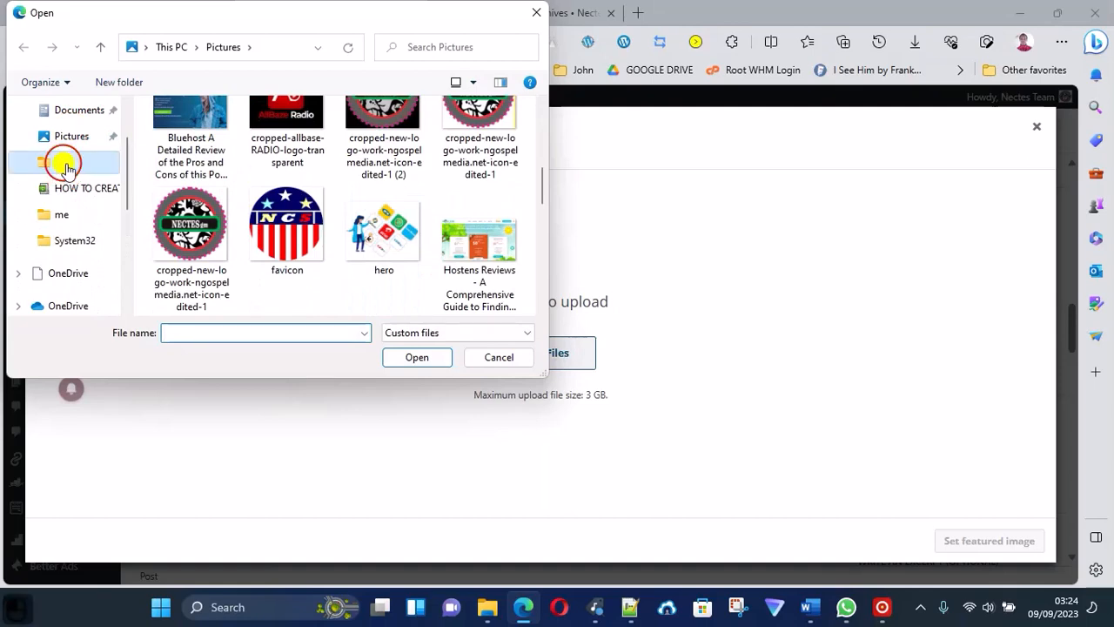
pyautogui.scroll(-10, 384, 233)
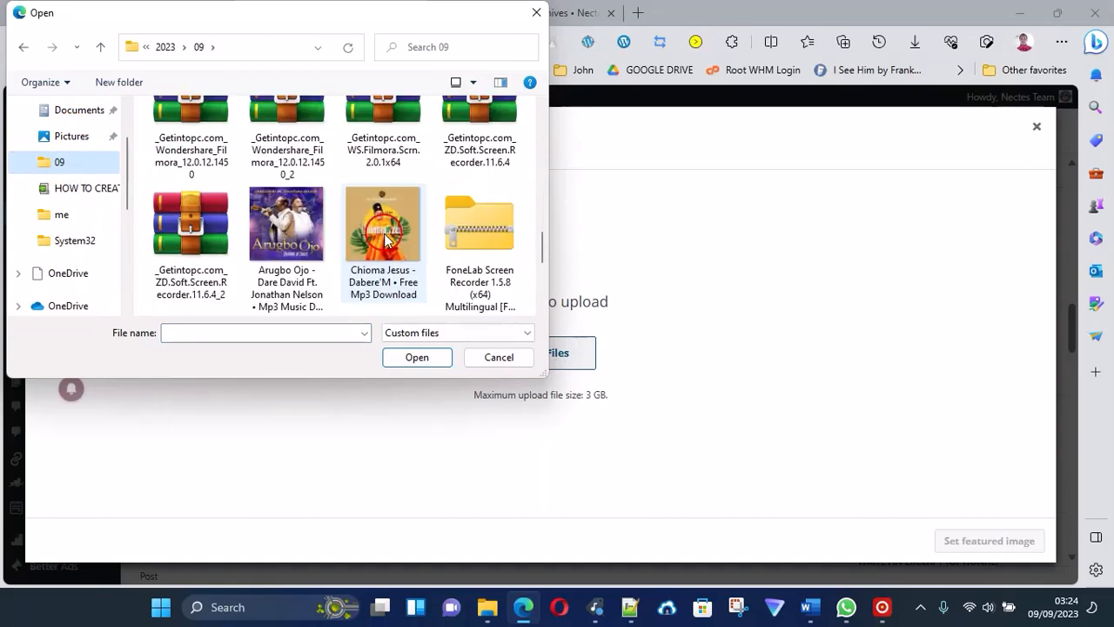
pyautogui.scroll(-2, 386, 240)
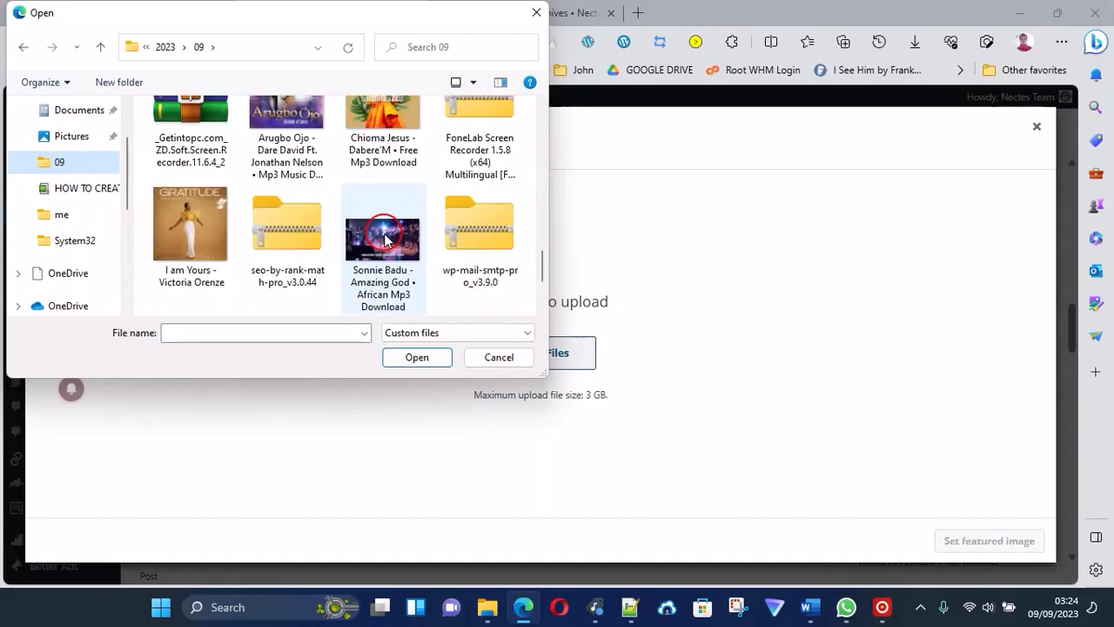
pyautogui.click(301, 164)
pyautogui.click(419, 359)
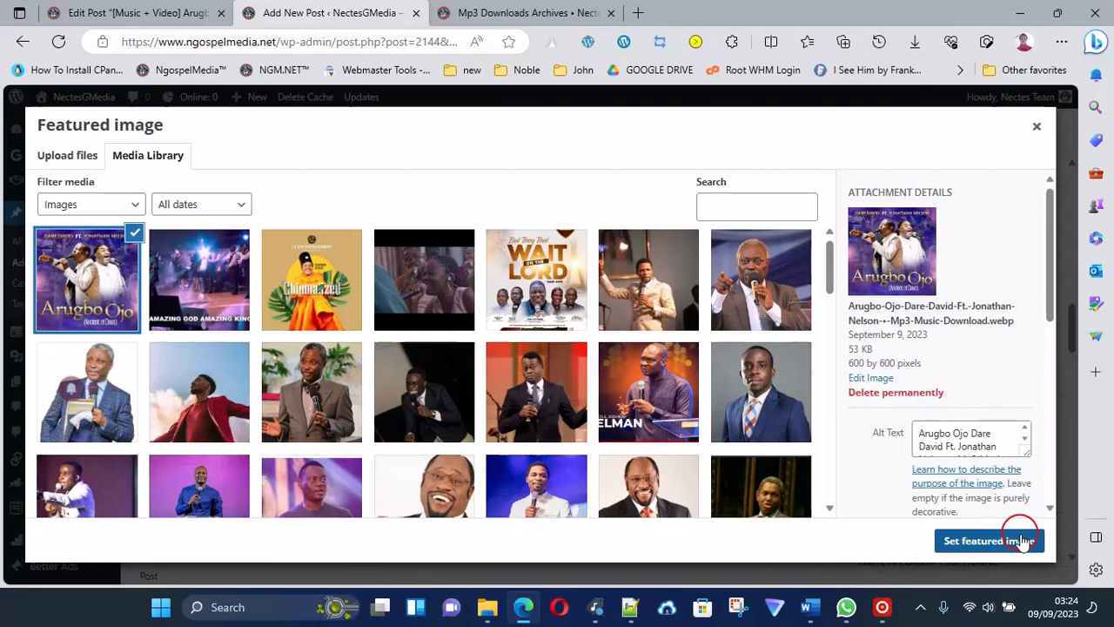
pyautogui.click(989, 540)
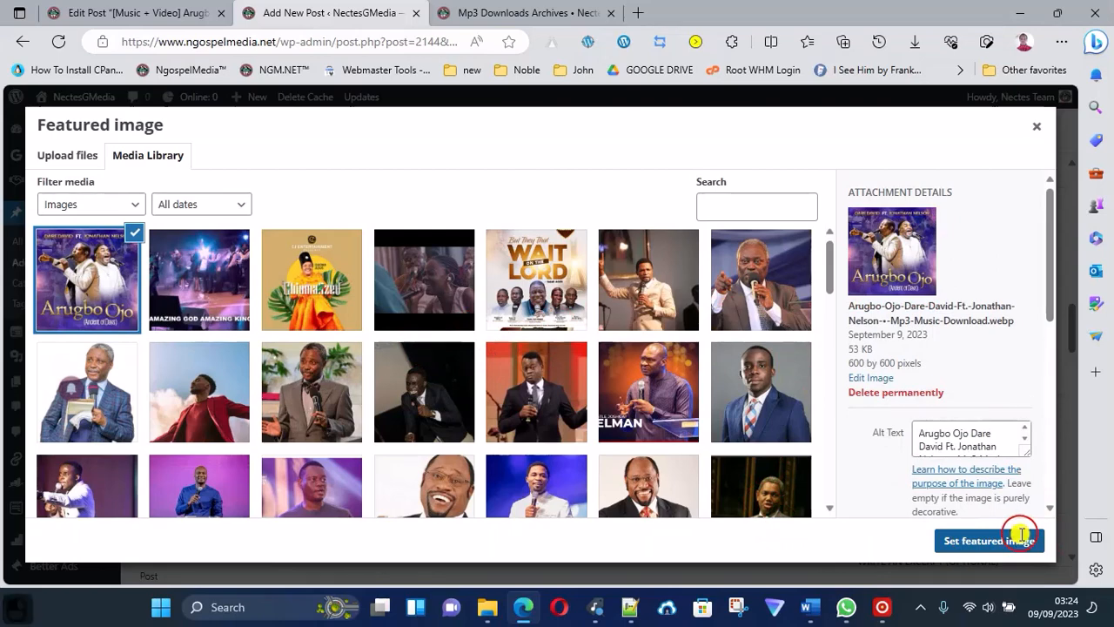
# Examine the remaining post settings, including the excerpt, discussion, Revive Old Posts sharing, Webpushr notification and post views options.
pyautogui.scroll(-3, 1027, 440)
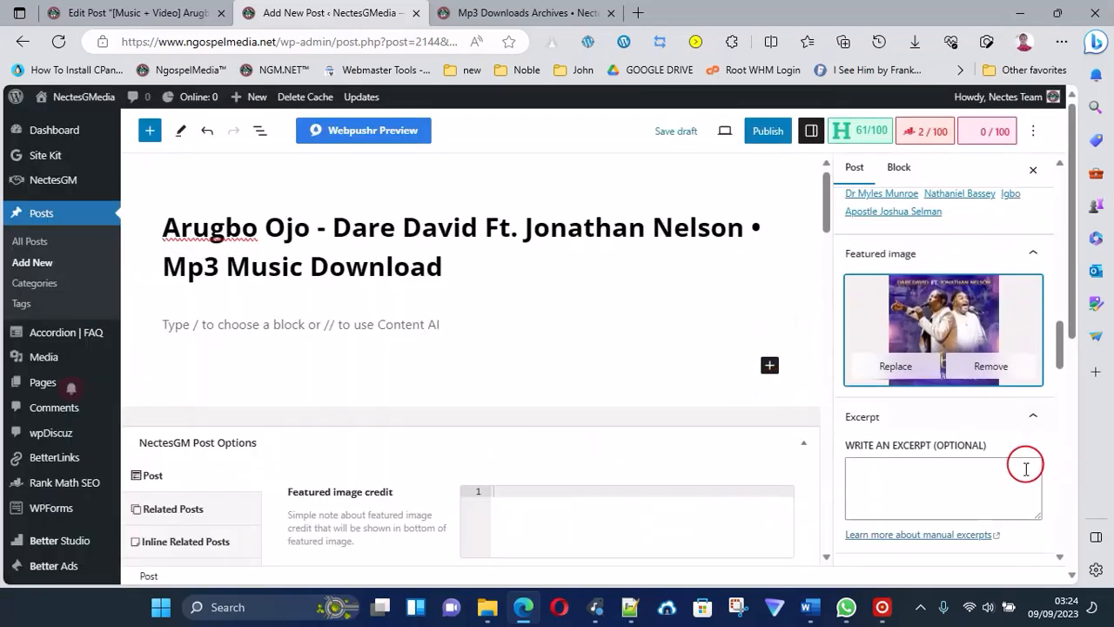
pyautogui.scroll(-2, 1019, 459)
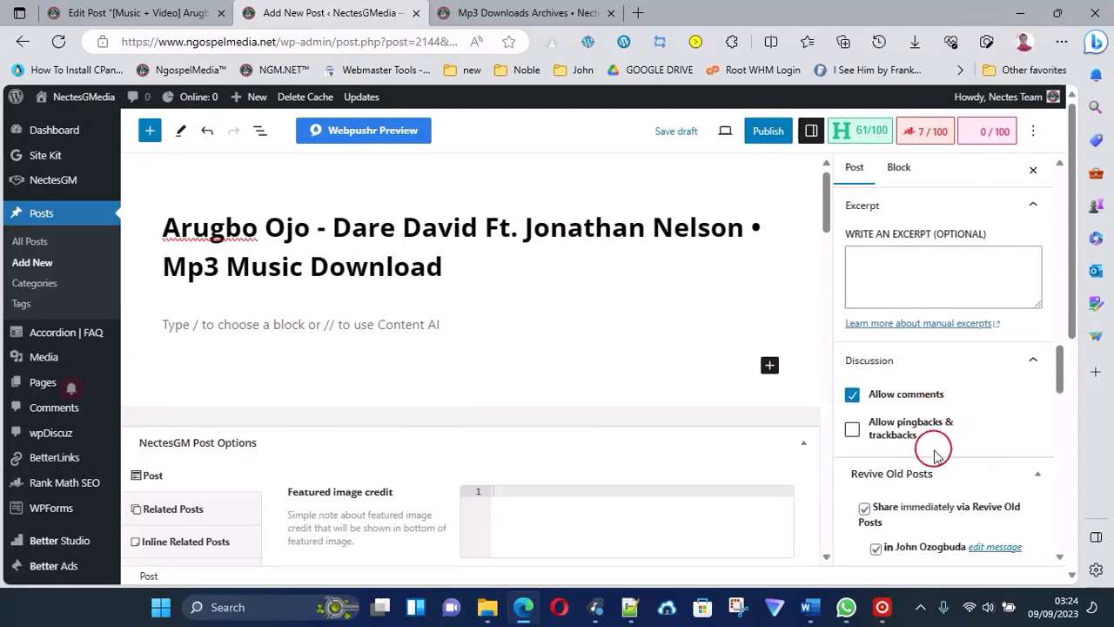
pyautogui.scroll(-2, 932, 447)
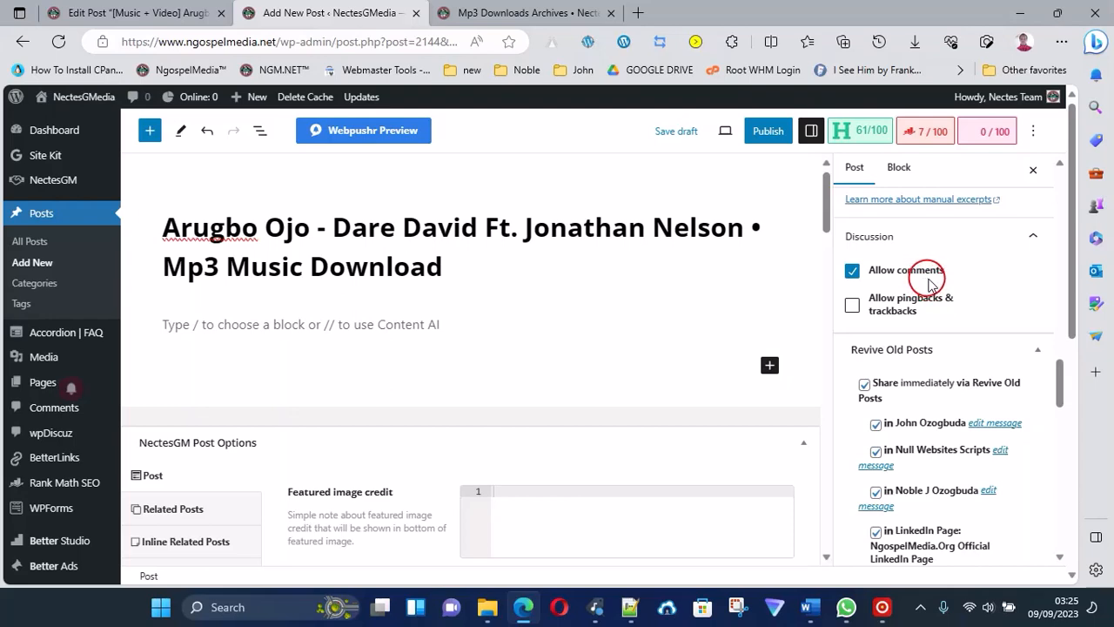
pyautogui.scroll(-10, 980, 237)
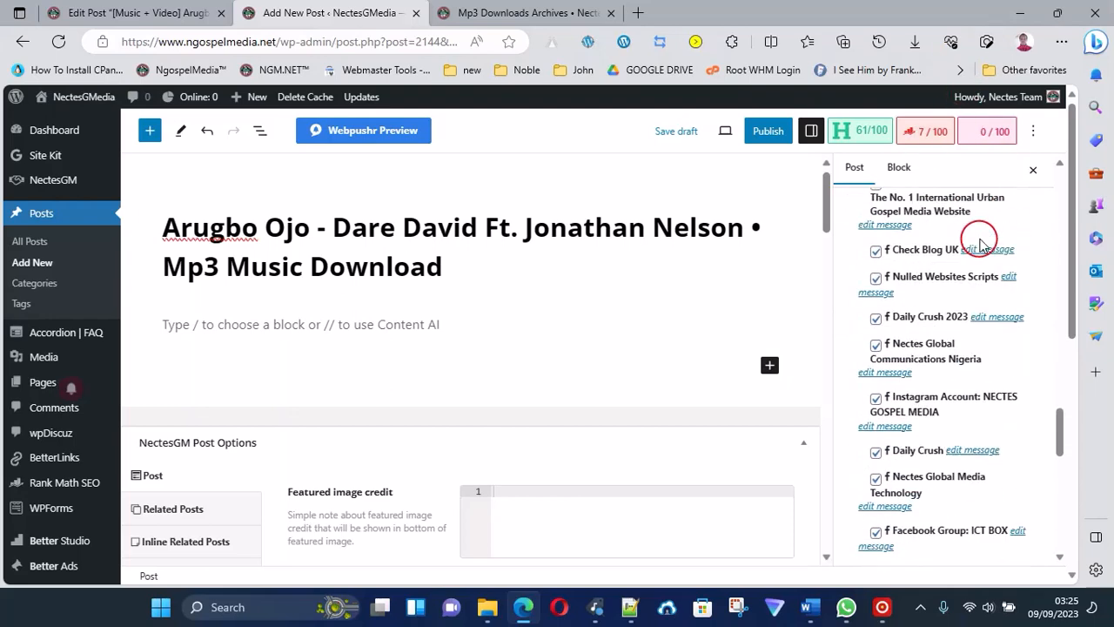
pyautogui.scroll(-5, 967, 261)
pyautogui.scroll(4, 871, 227)
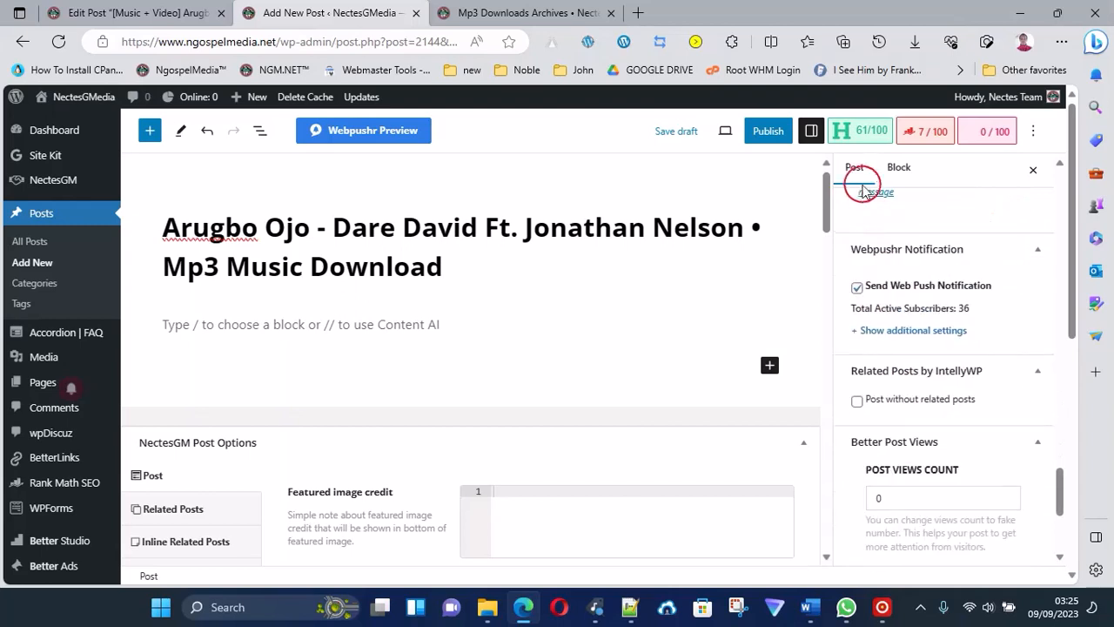
# Copy the entire body content of the existing "[Music + Video] Arugbo Ojo" post open in the other browser tab.
pyautogui.click(314, 330)
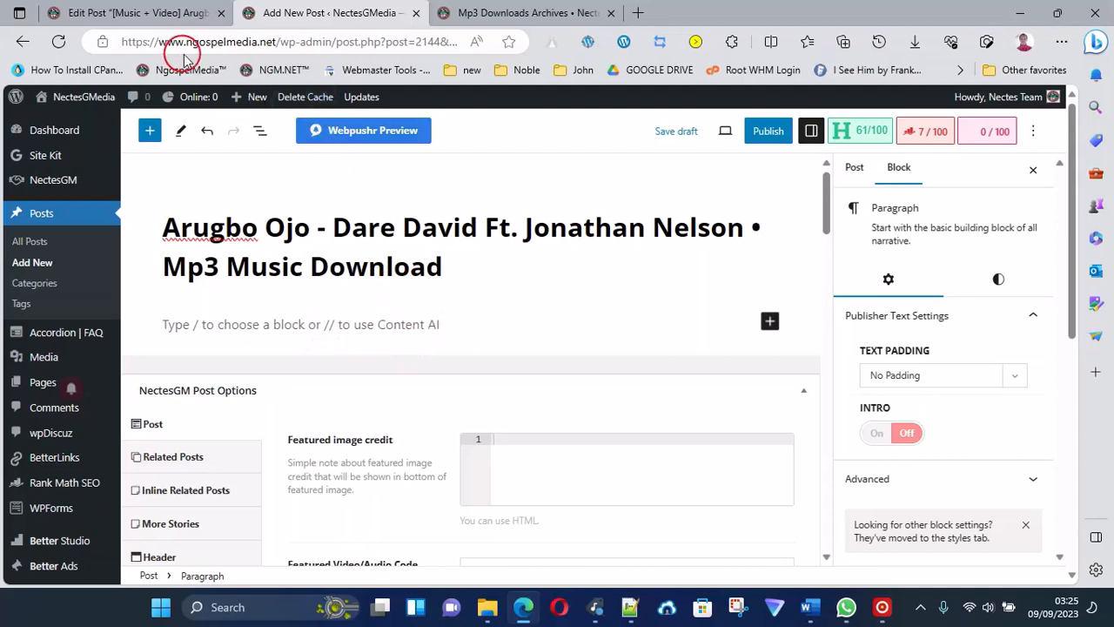
pyautogui.click(168, 12)
pyautogui.scroll(-2, 481, 465)
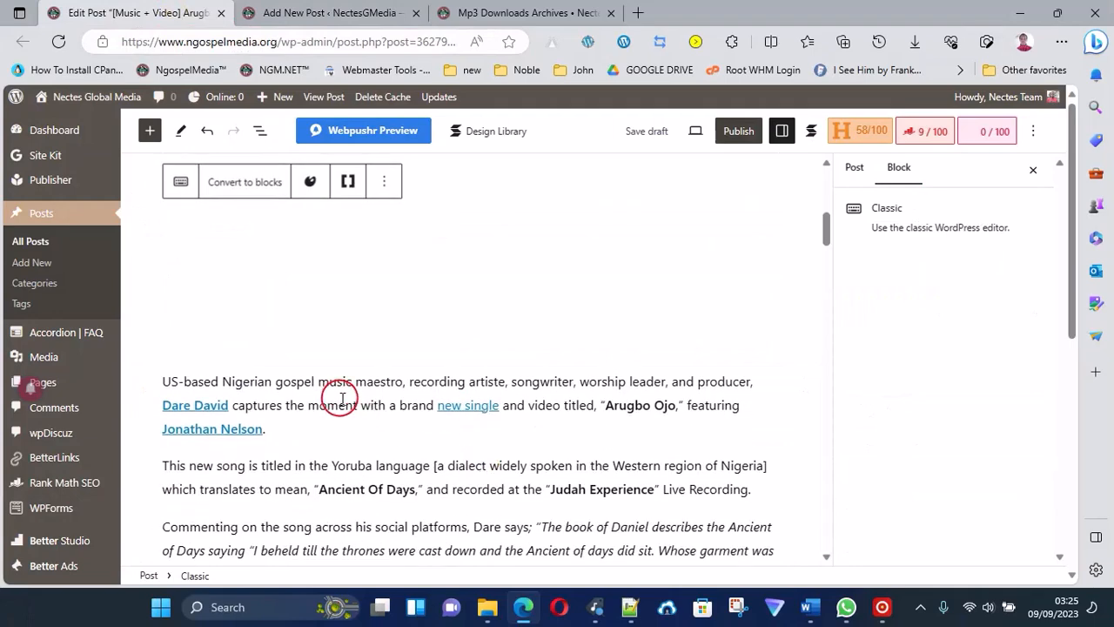
pyautogui.scroll(-1, 342, 399)
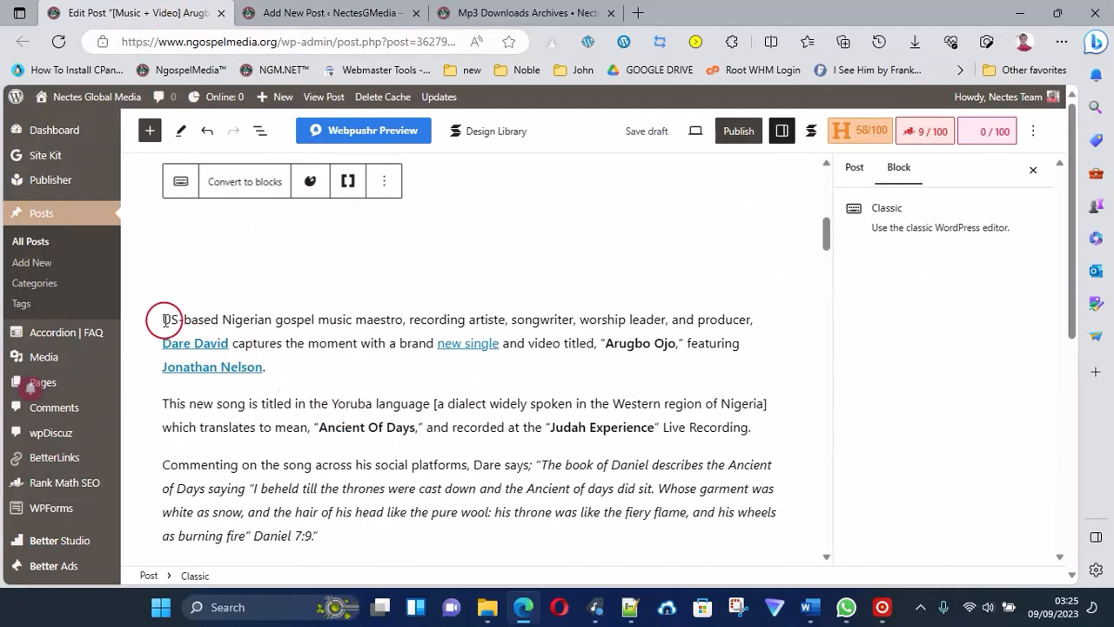
pyautogui.moveTo(166, 319); pyautogui.dragTo(532, 484)
pyautogui.moveTo(537, 527); pyautogui.dragTo(530, 339)
pyautogui.click(599, 341)
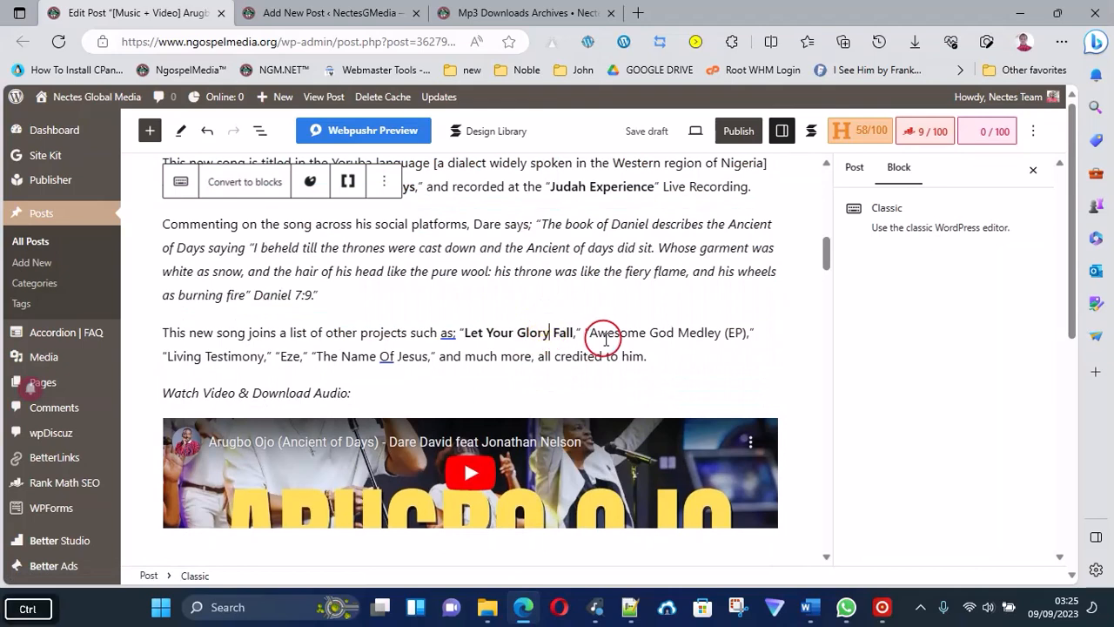
pyautogui.hotkey('ctrl', 'a')
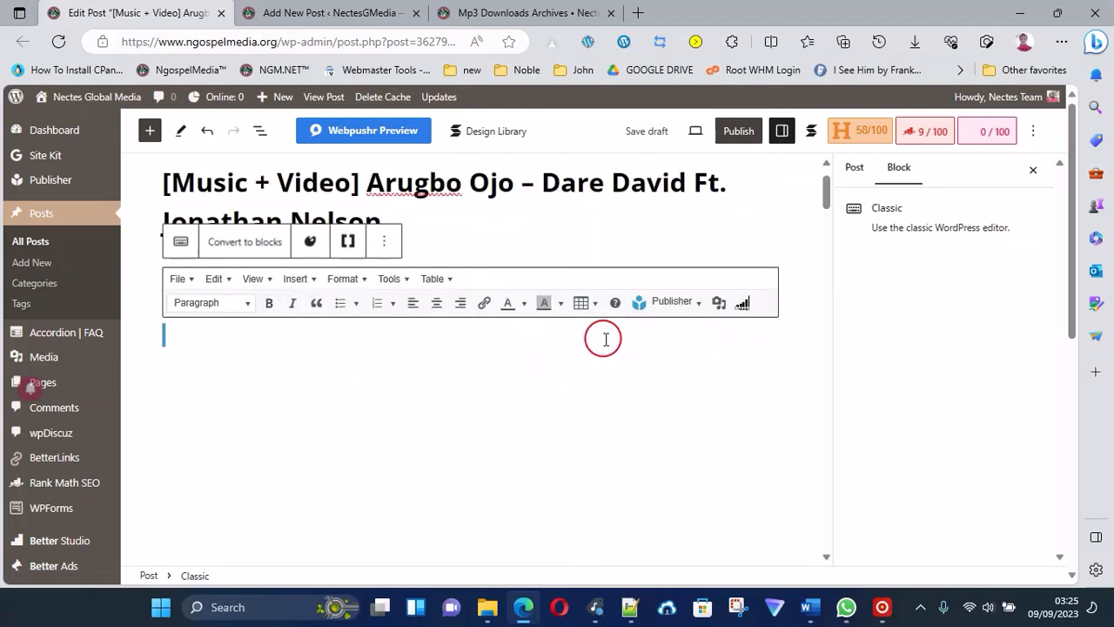
pyautogui.hotkey('ctrl', 'c')
# Paste the copied article into the empty body of the new Arugbo Ojo post and review the pasted content.
pyautogui.click(354, 14)
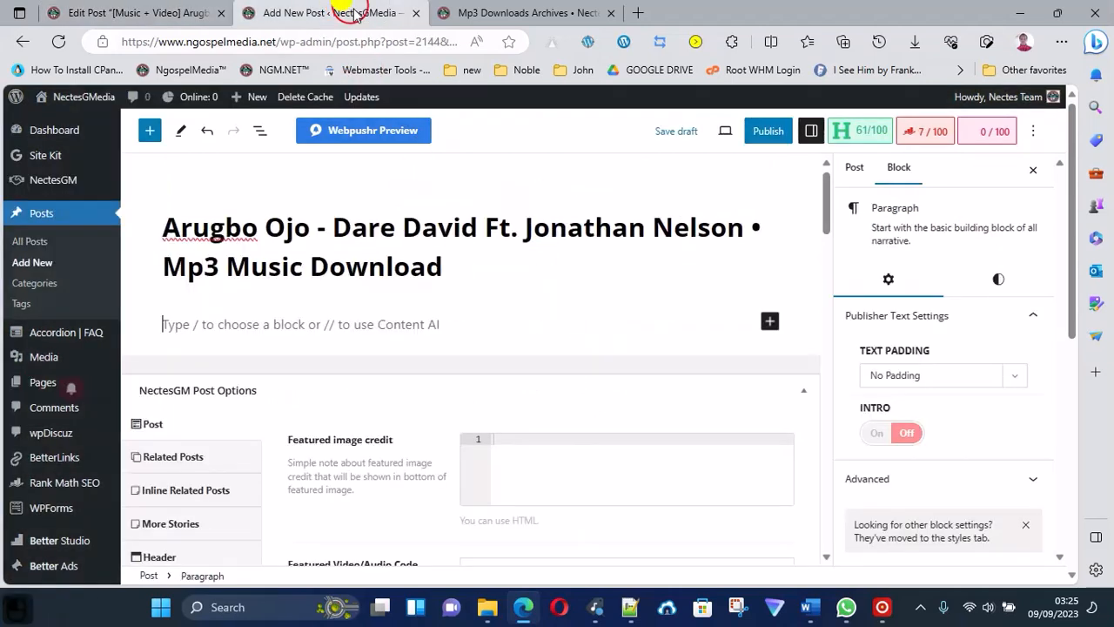
pyautogui.click(394, 332)
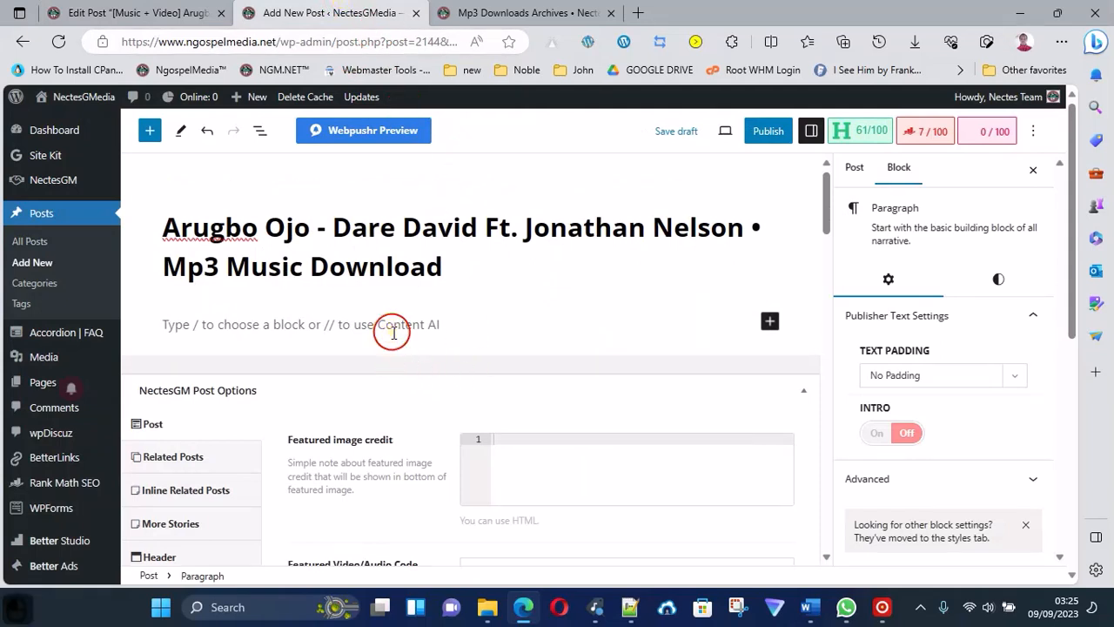
pyautogui.press('ctrl')
pyautogui.hotkey('ctrl', 'v')
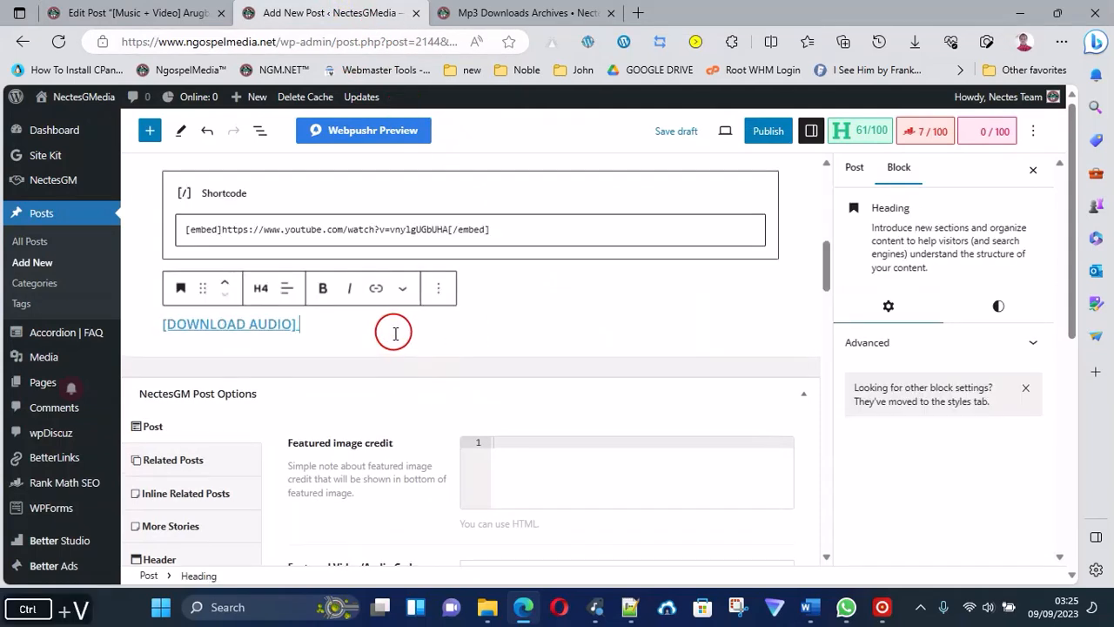
pyautogui.scroll(10, 486, 309)
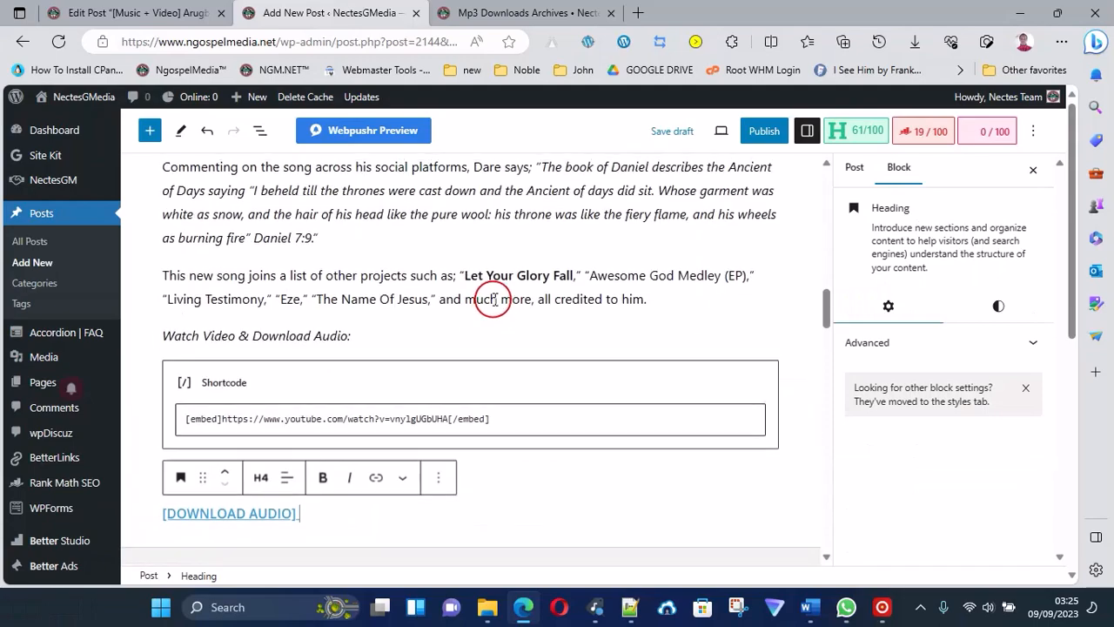
pyautogui.scroll(10, 499, 299)
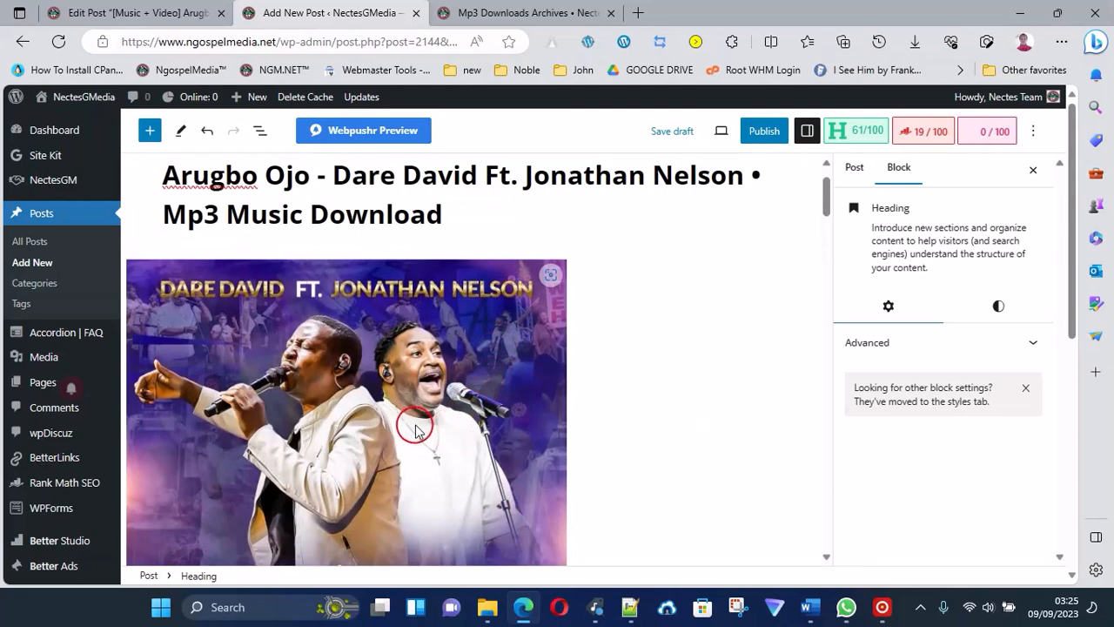
# Delete the two pasted artwork image blocks above the opening paragraph of the article.
pyautogui.click(480, 459)
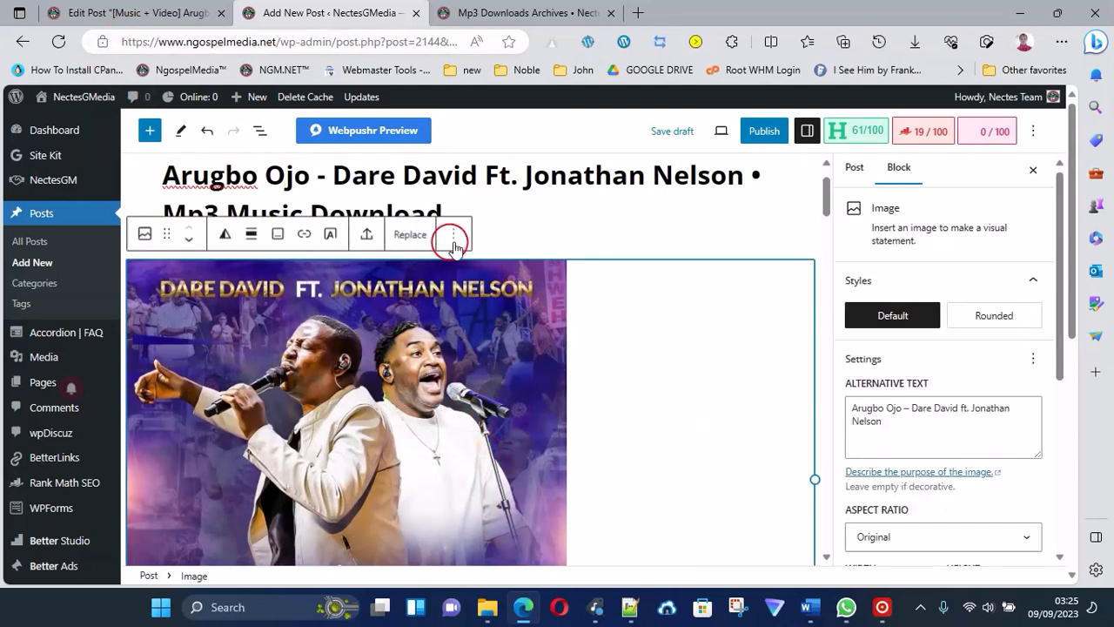
pyautogui.click(454, 237)
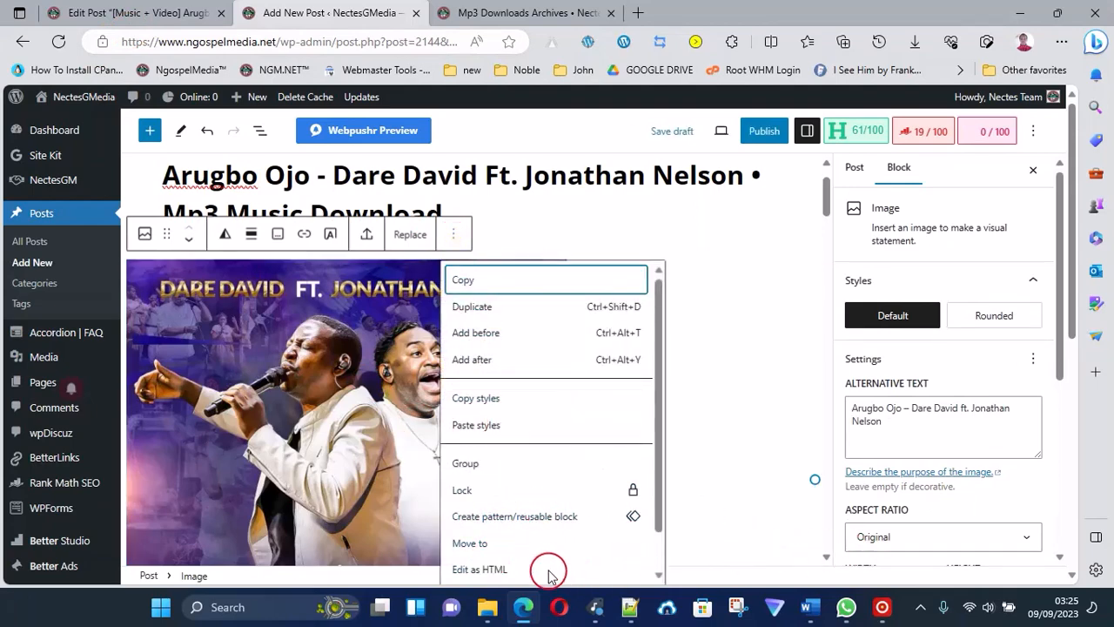
pyautogui.scroll(-5, 543, 517)
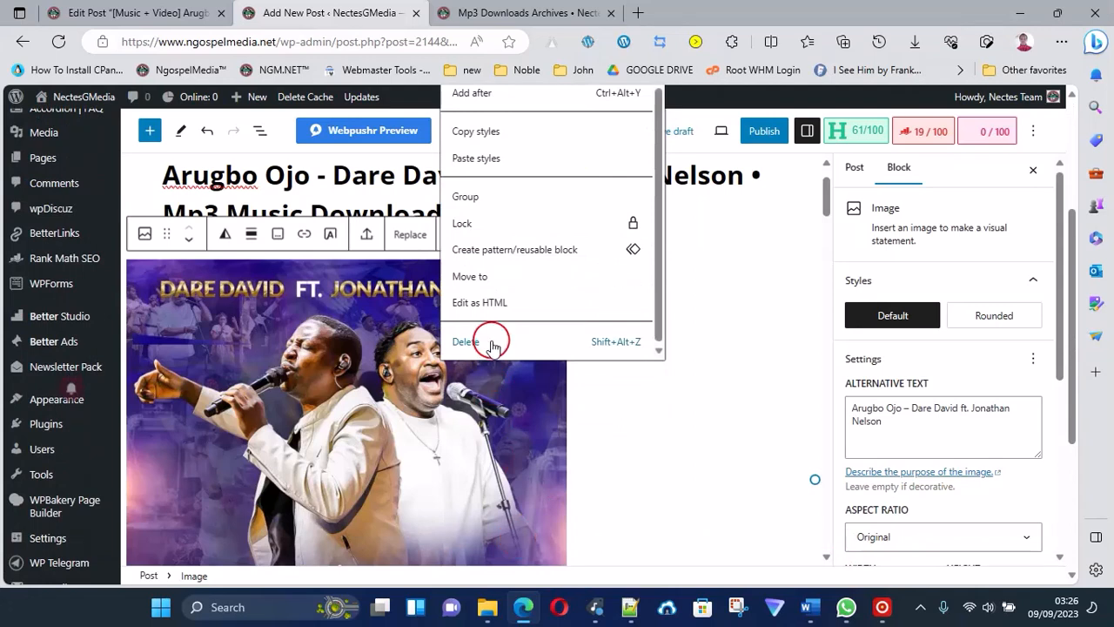
pyautogui.click(466, 342)
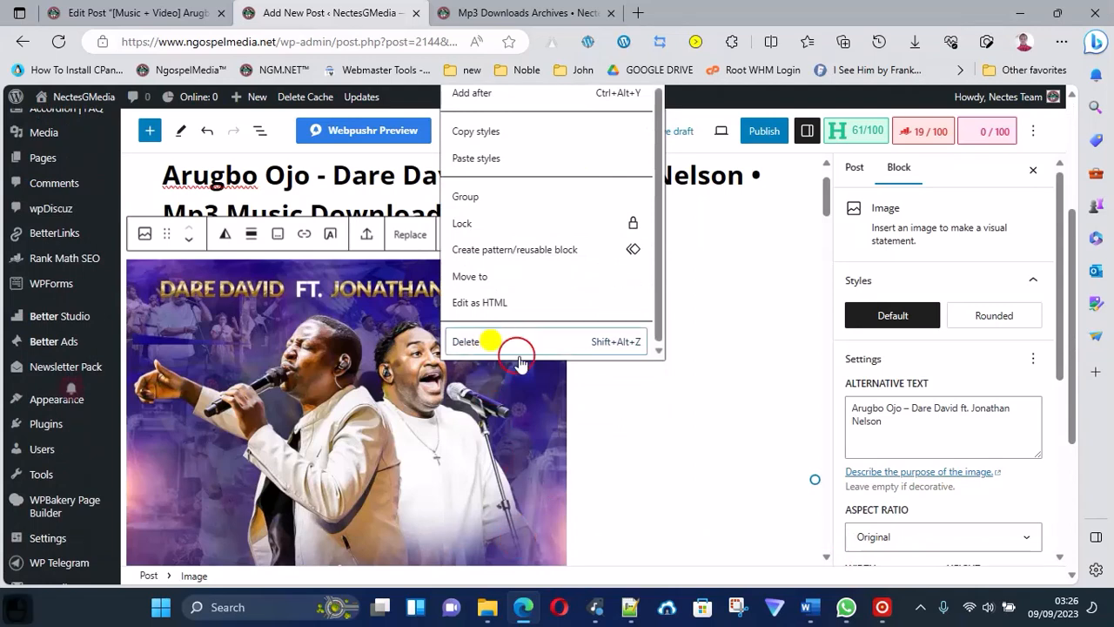
pyautogui.click(477, 403)
pyautogui.click(453, 234)
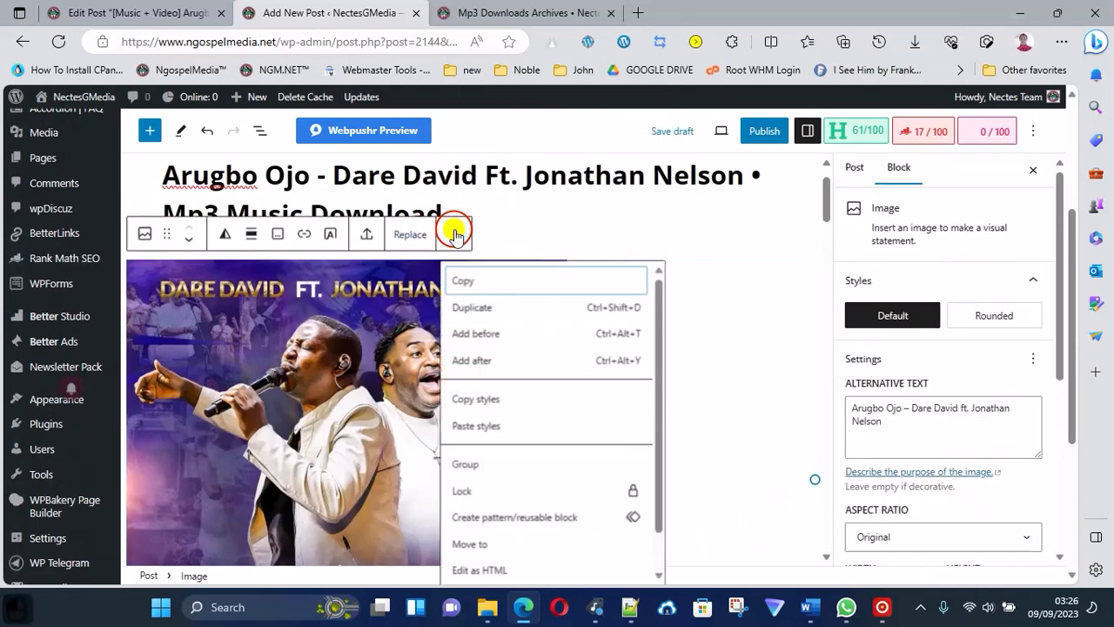
pyautogui.scroll(-1, 505, 523)
pyautogui.click(464, 567)
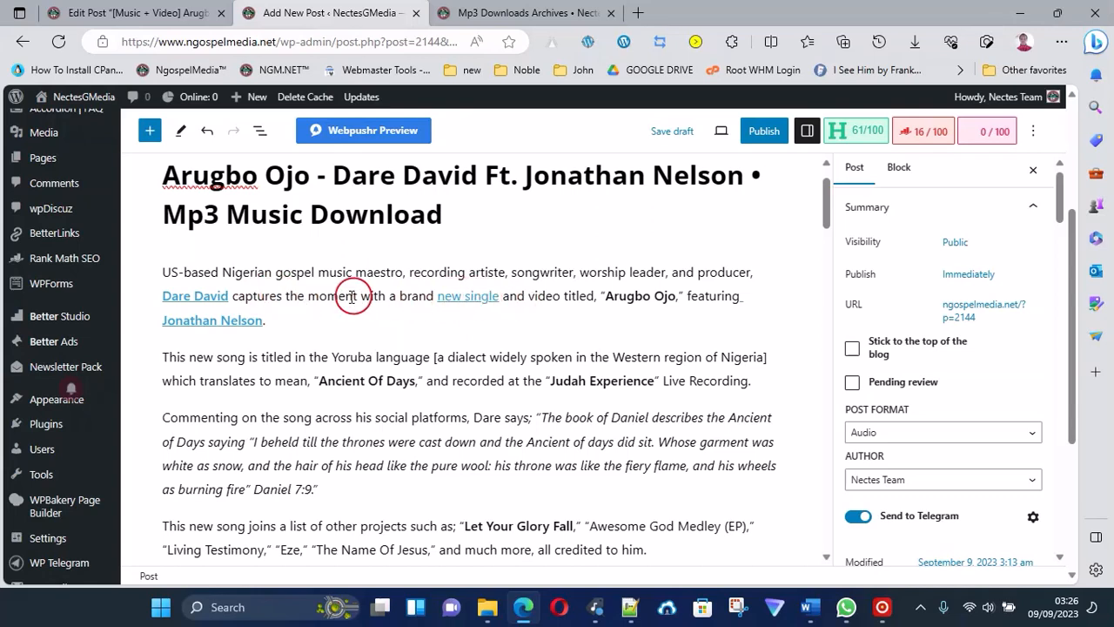
# Remove the old hyperlinks from "Dare David", "new single" and "Jonathan Nelson" in the opening paragraph.
pyautogui.click(200, 298)
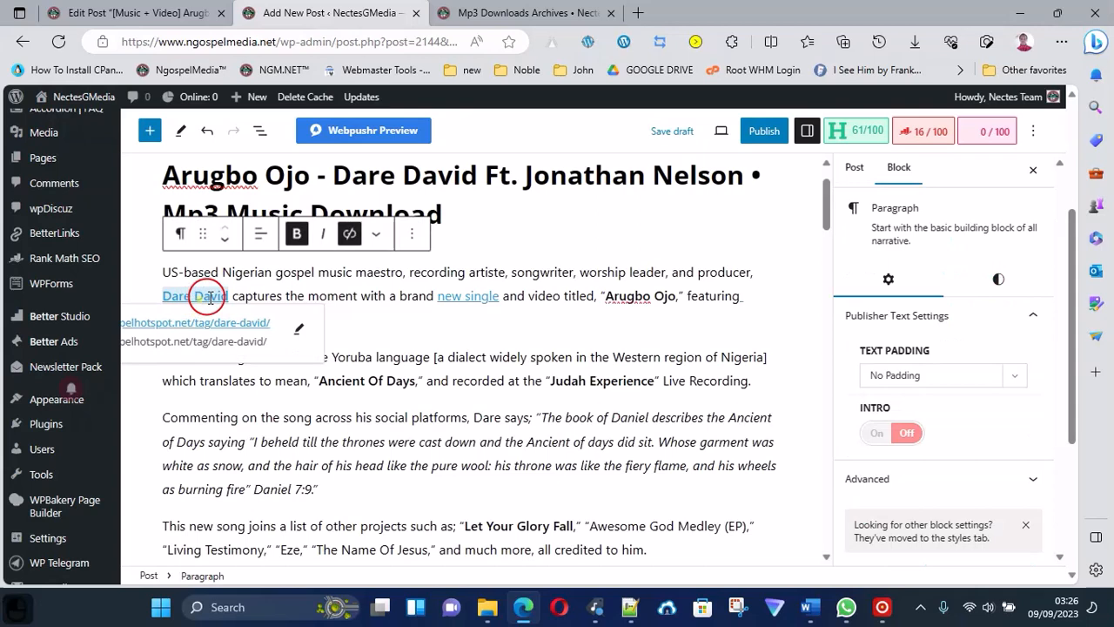
pyautogui.click(348, 242)
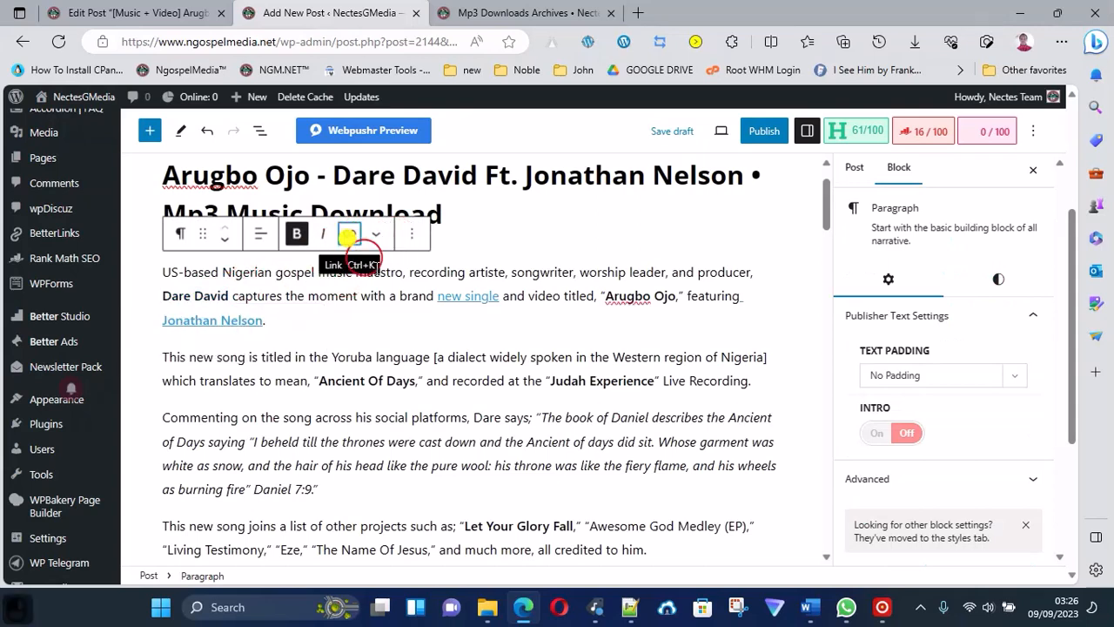
pyautogui.click(459, 296)
pyautogui.click(349, 234)
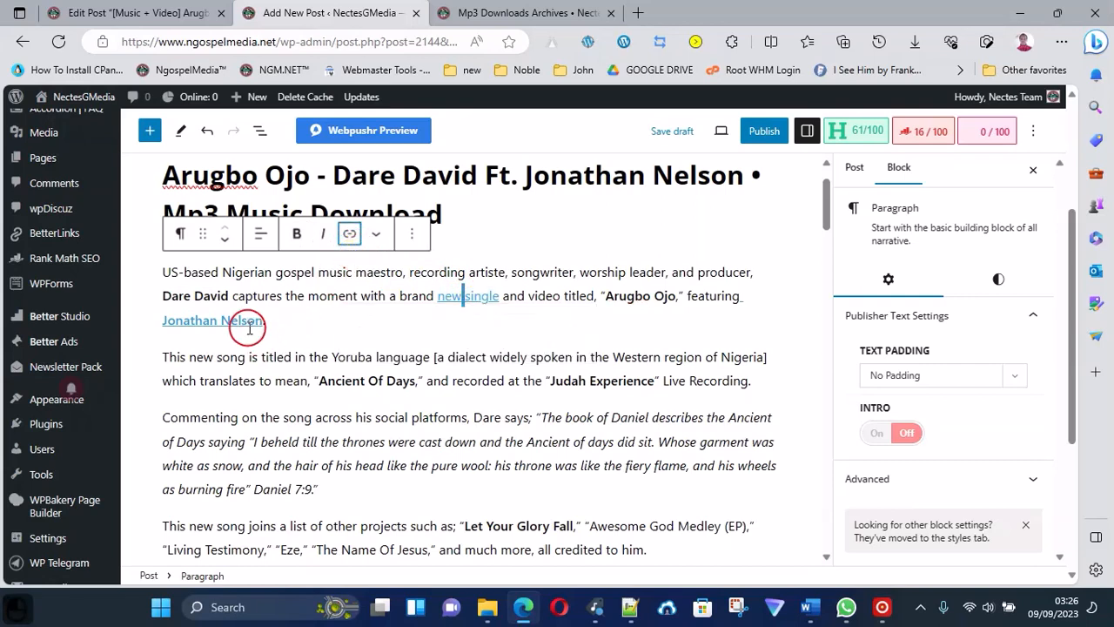
pyautogui.click(247, 320)
pyautogui.click(349, 233)
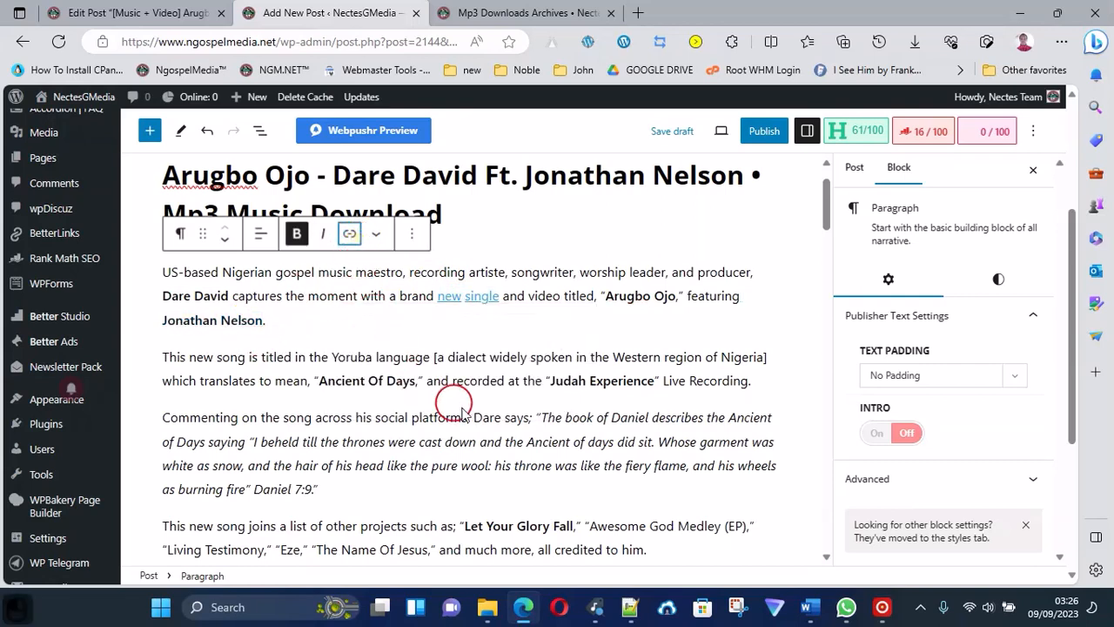
pyautogui.click(475, 294)
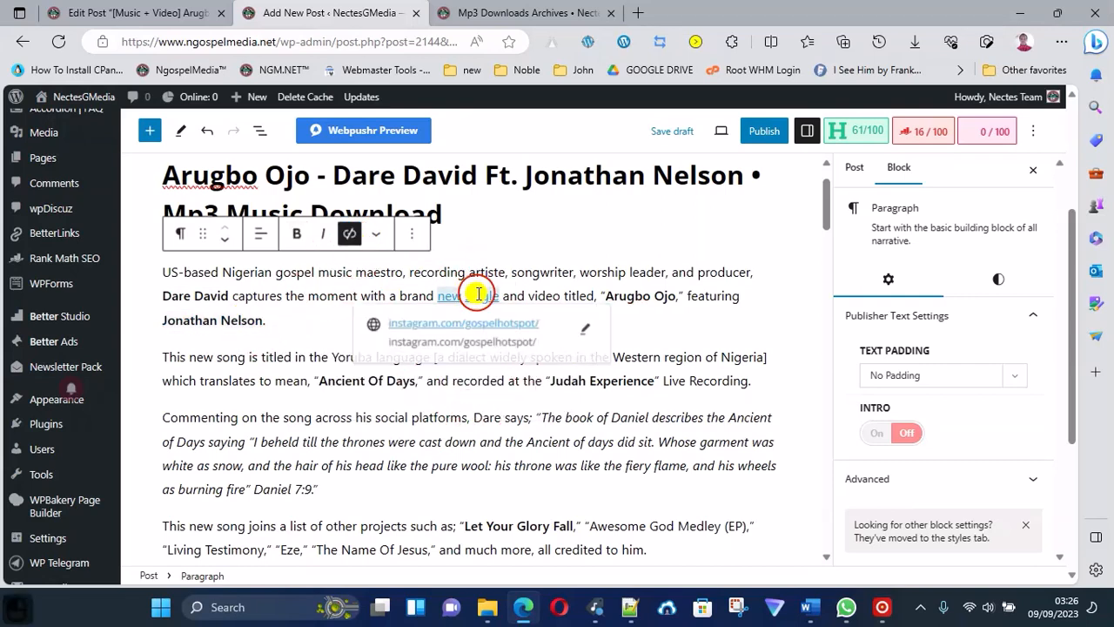
pyautogui.click(349, 234)
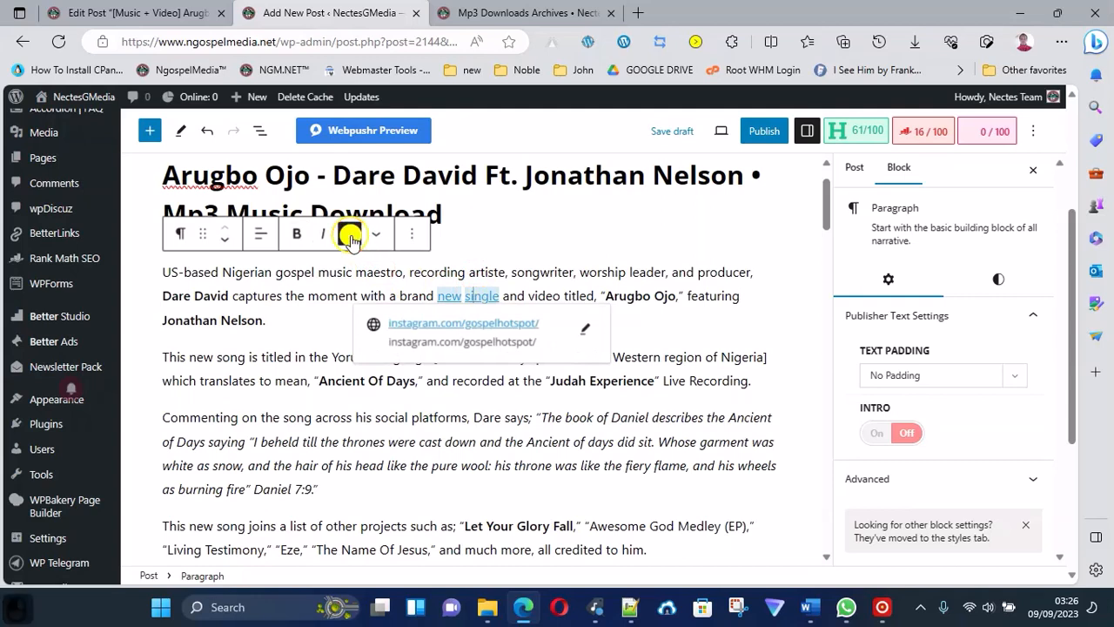
pyautogui.click(448, 296)
pyautogui.click(347, 235)
pyautogui.scroll(-1, 369, 370)
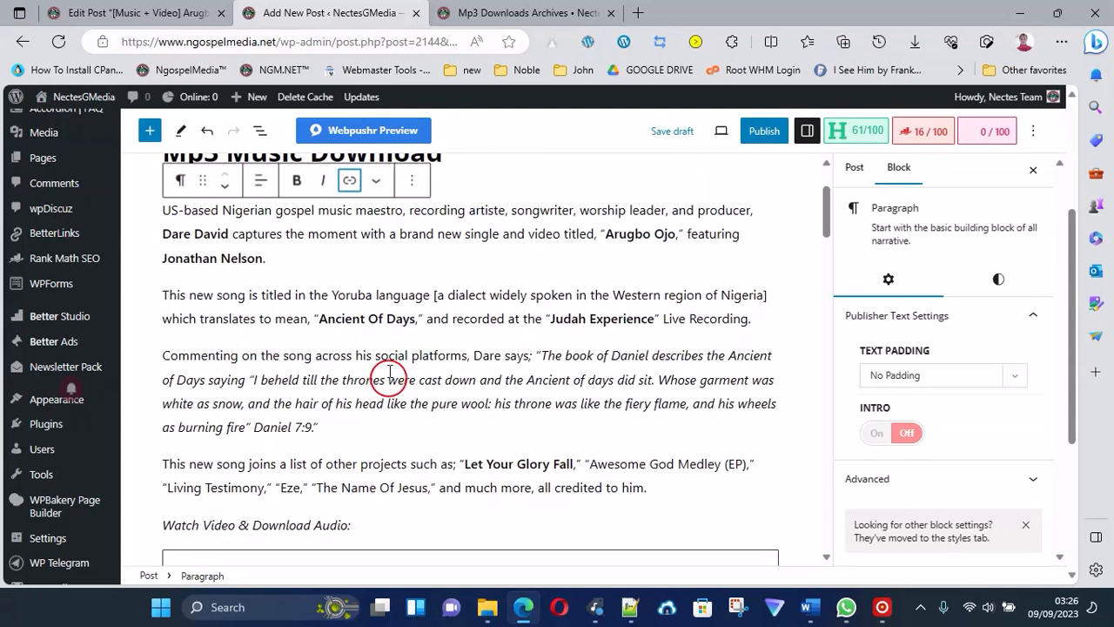
pyautogui.scroll(1, 340, 341)
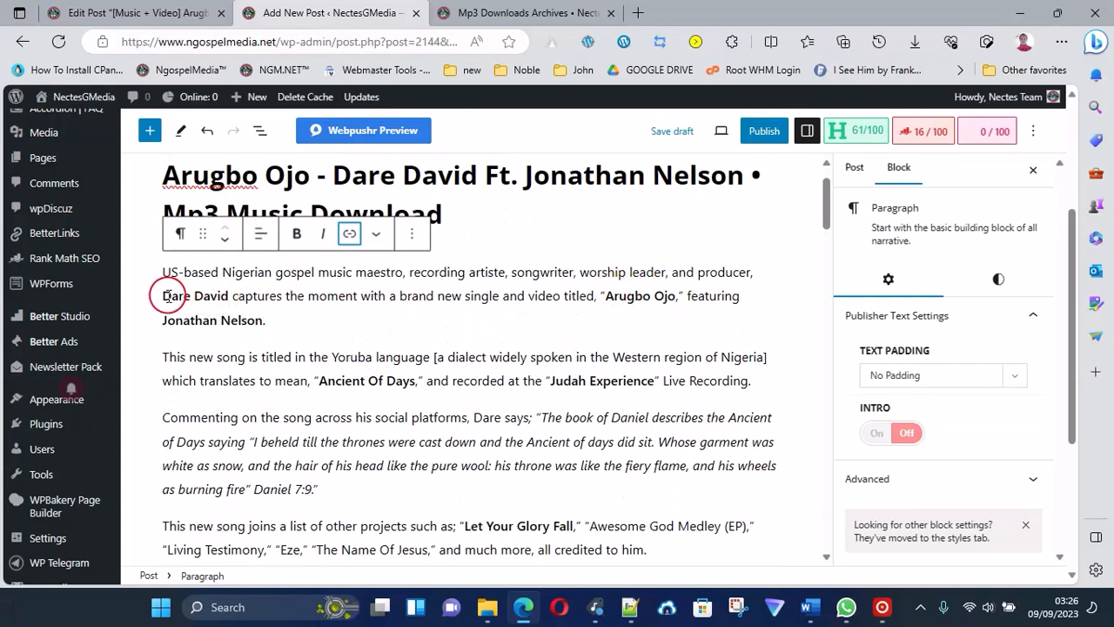
pyautogui.moveTo(163, 296); pyautogui.dragTo(230, 296)
pyautogui.hotkey('ctrl', 'b')
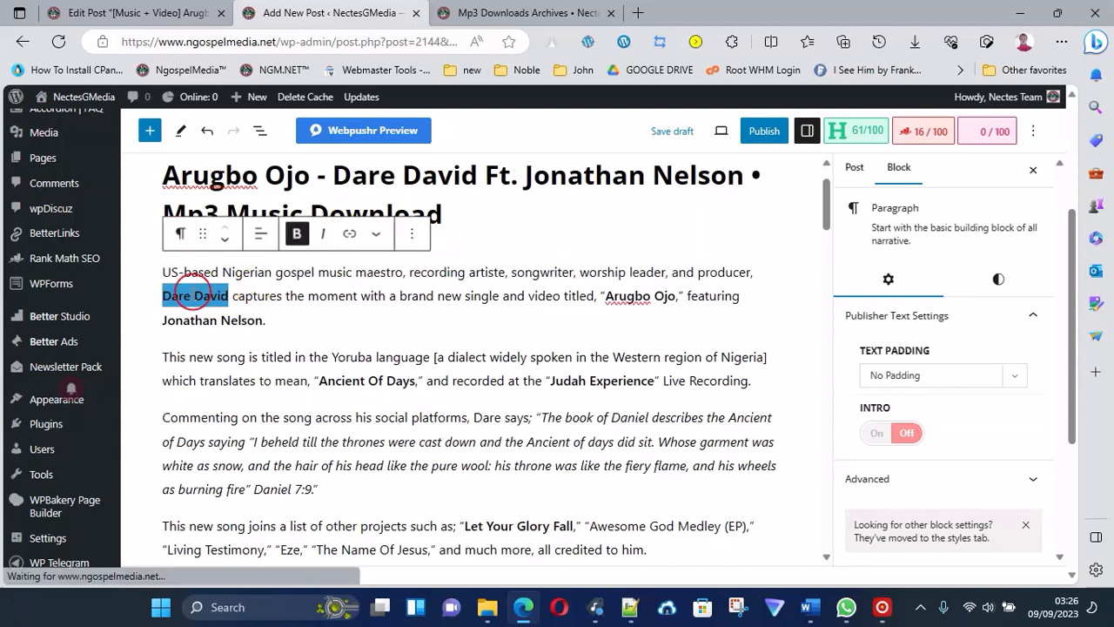
pyautogui.click(353, 239)
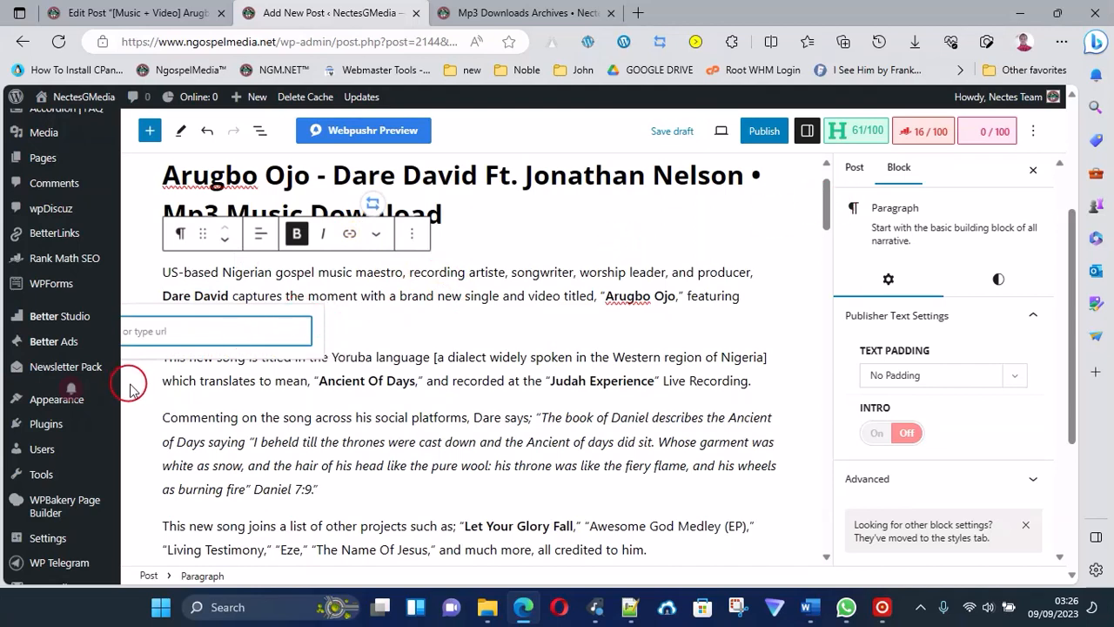
pyautogui.click(217, 330)
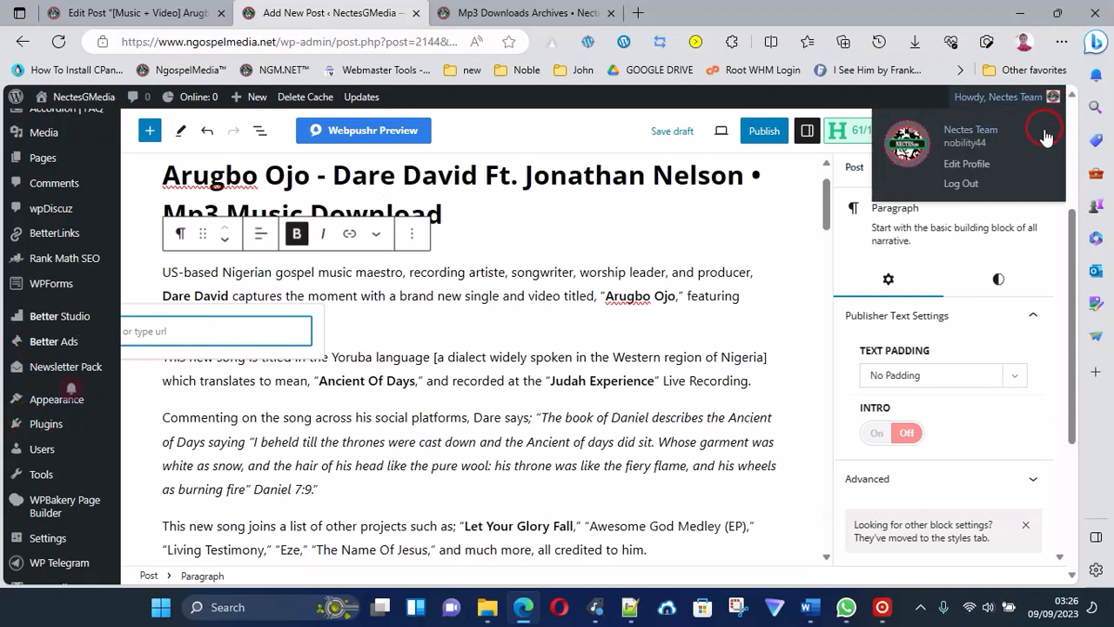
pyautogui.click(1033, 132)
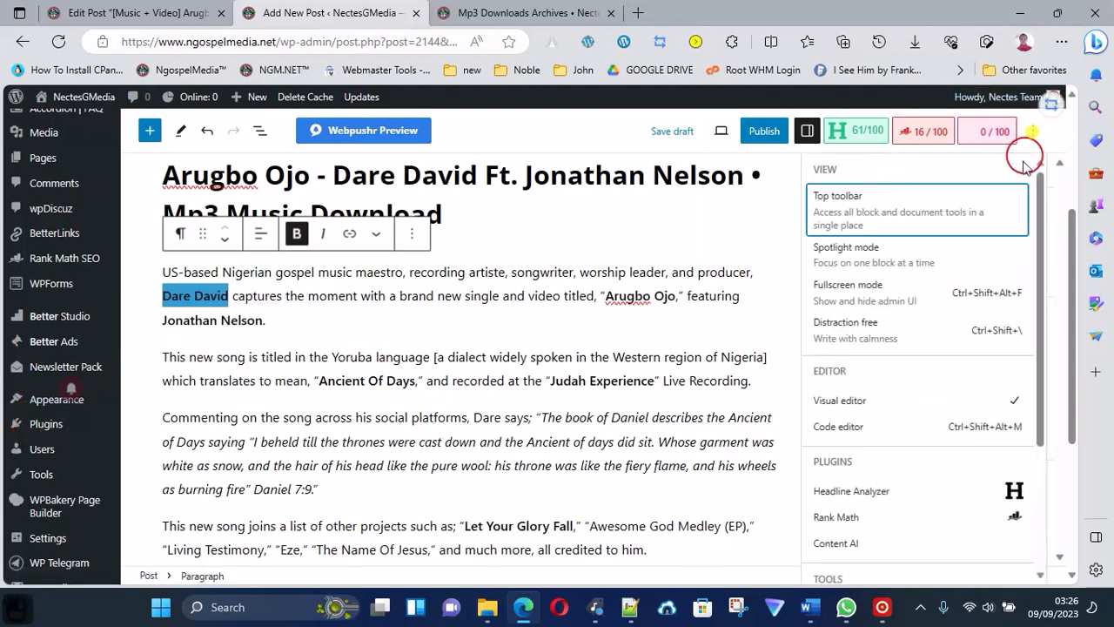
pyautogui.click(869, 290)
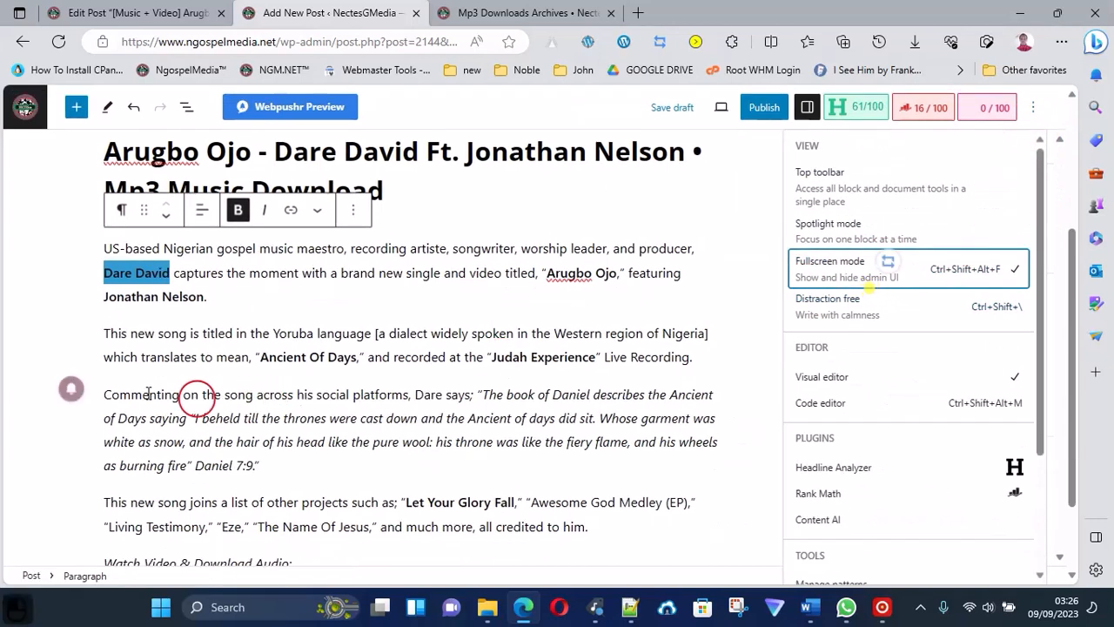
# Link the selected "Dare David" text to the internal tag page /tag/dare-david/.
pyautogui.click(290, 212)
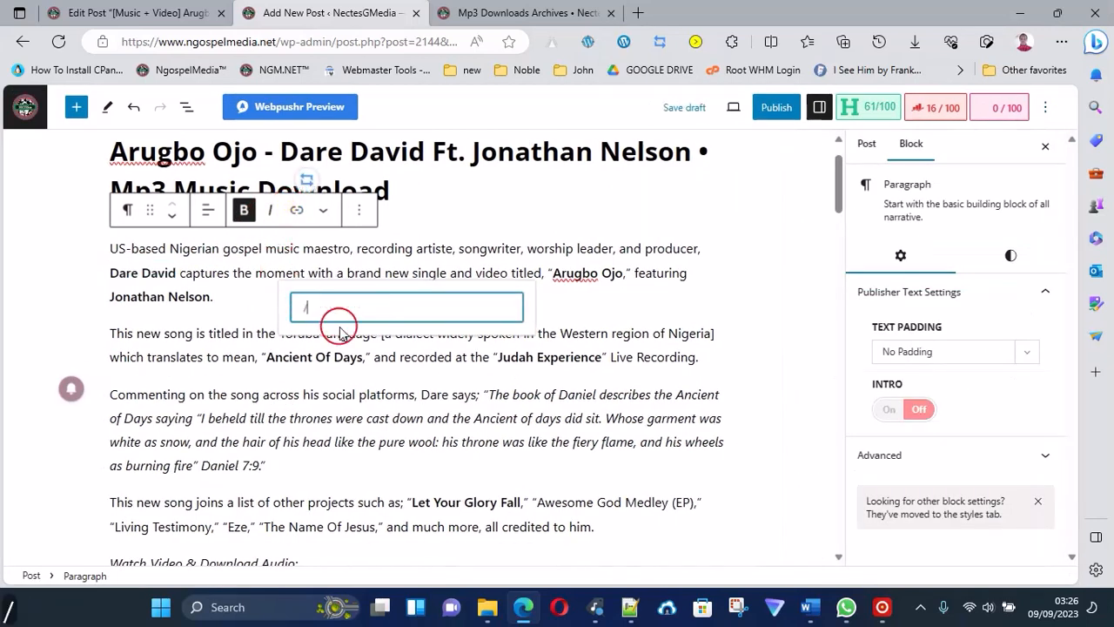
pyautogui.write('/tag/')
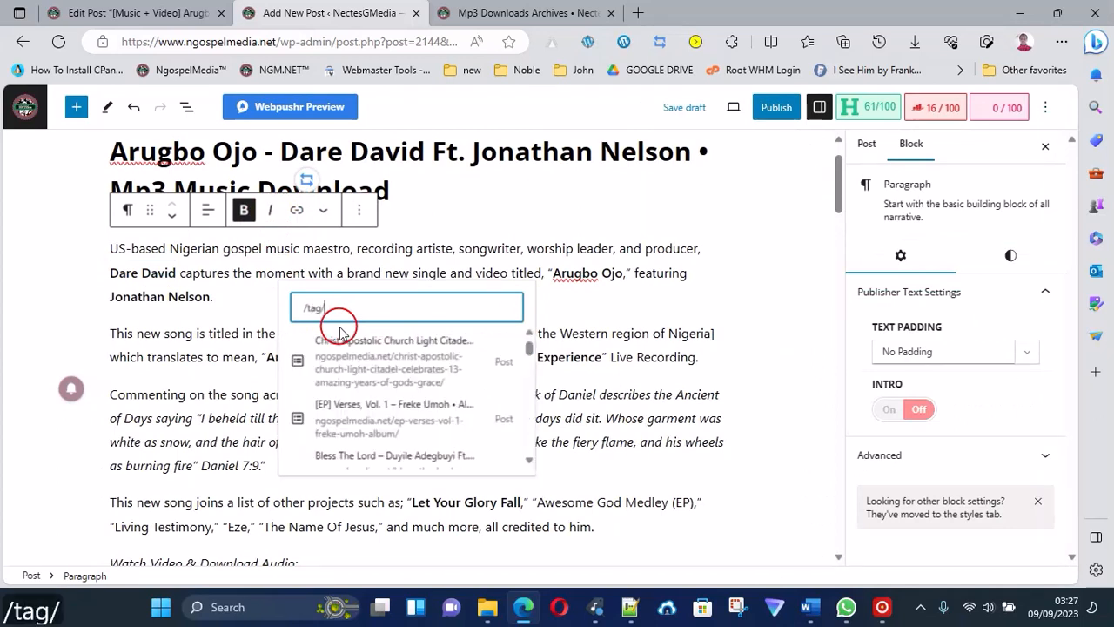
pyautogui.write('g')
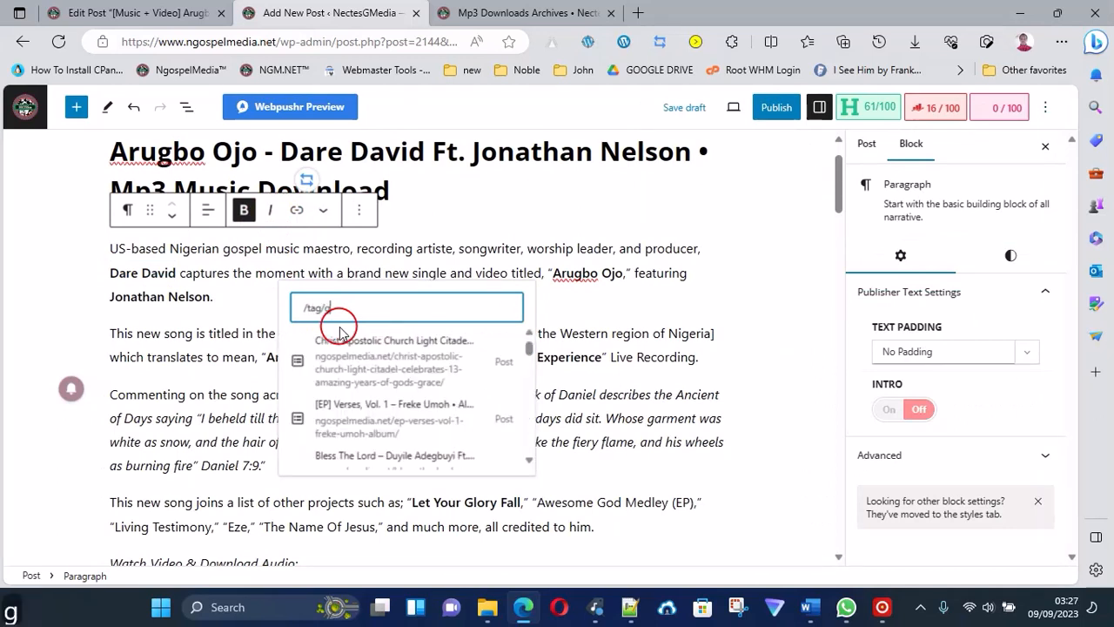
pyautogui.press('BackSpace')
pyautogui.write('dar')
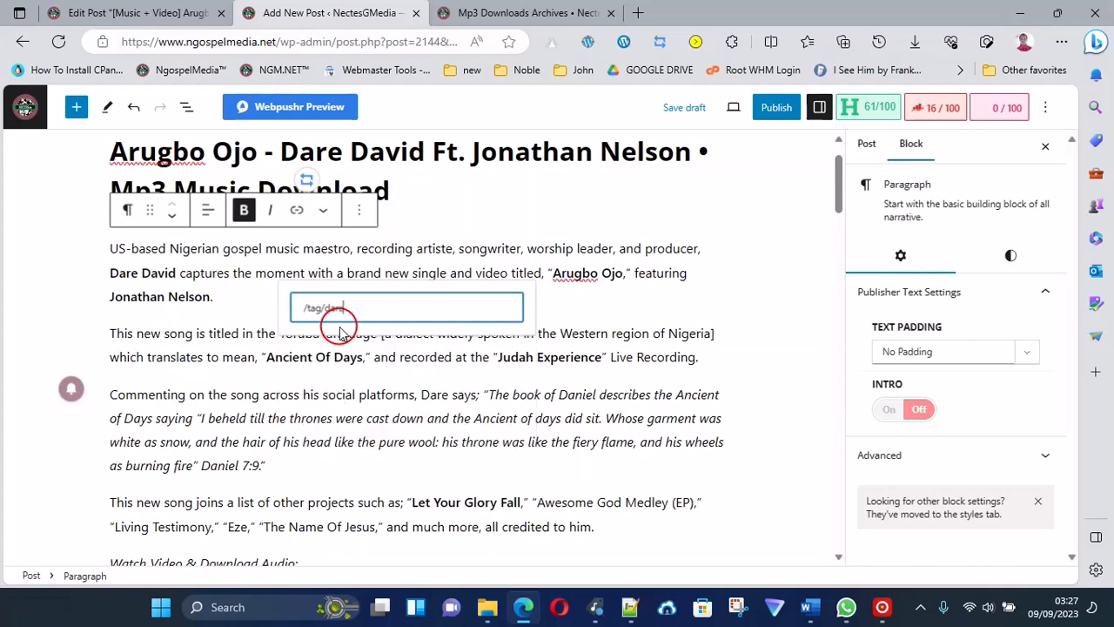
pyautogui.write('e-david/')
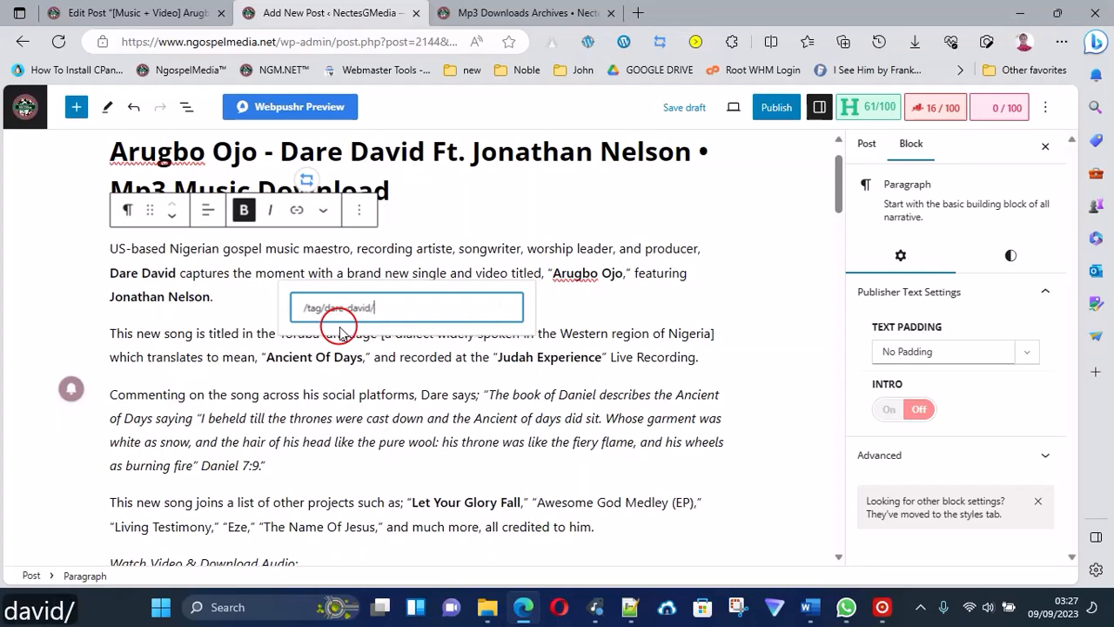
pyautogui.press('Return')
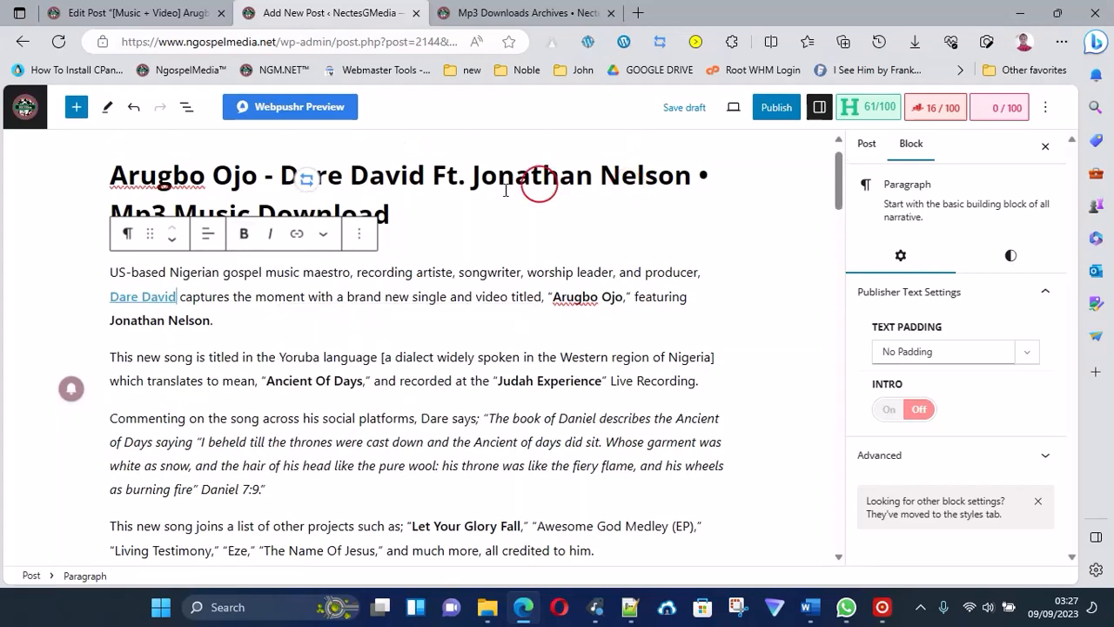
pyautogui.scroll(-5, 522, 316)
pyautogui.scroll(2, 500, 346)
pyautogui.scroll(2, 495, 343)
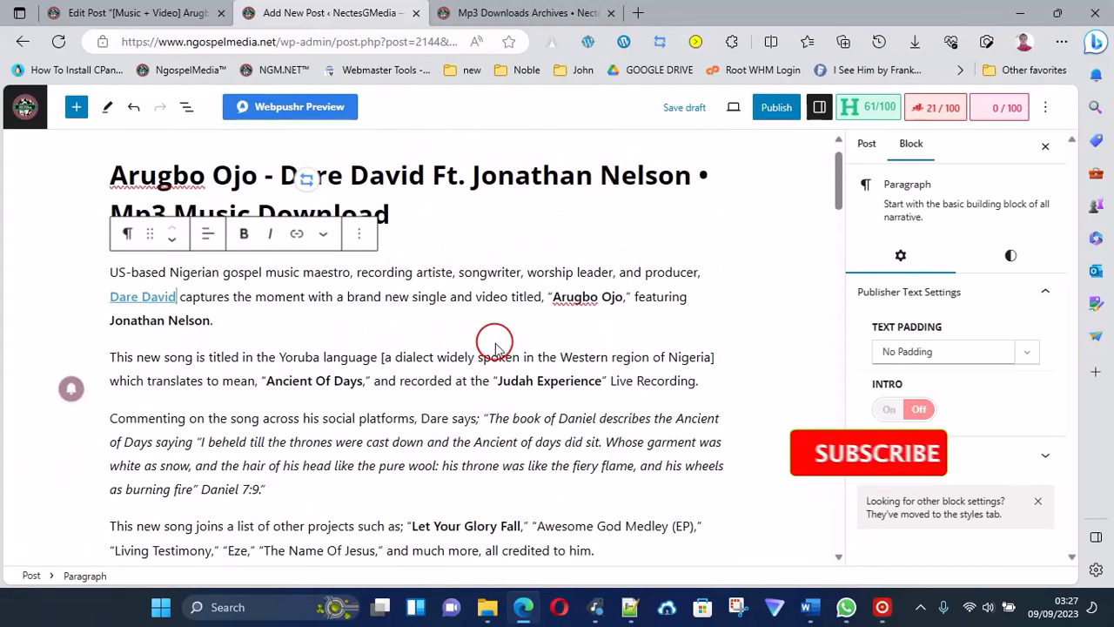
pyautogui.scroll(-2, 496, 343)
pyautogui.scroll(1, 244, 275)
pyautogui.scroll(2, 255, 274)
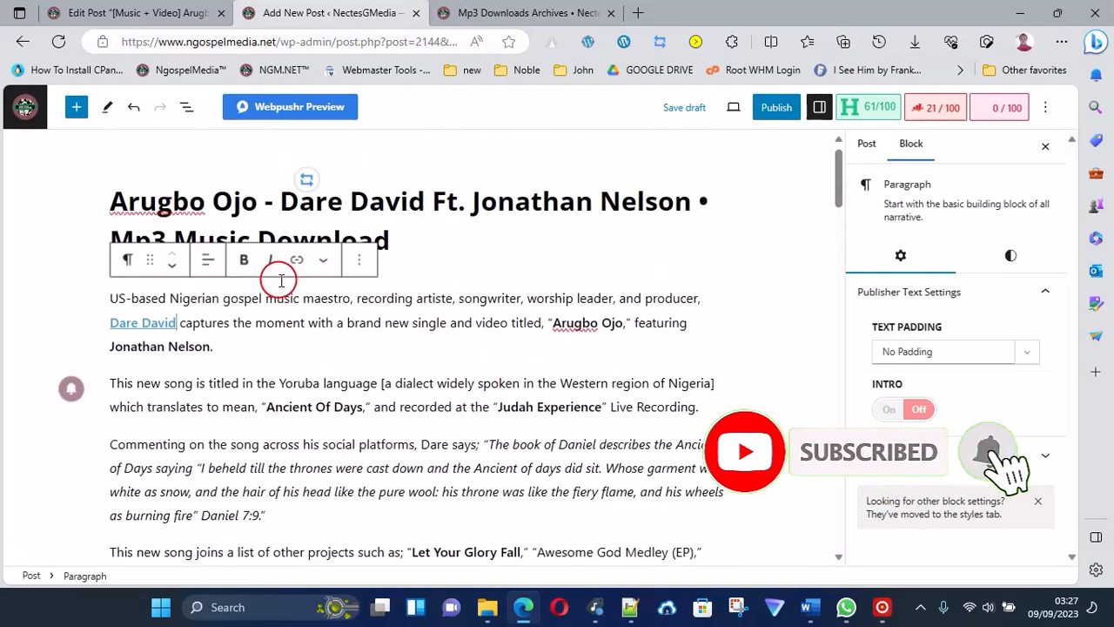
# Convert the "Watch Video & Download Audio:" paragraph above the video shortcode into an H2 heading.
pyautogui.scroll(-5, 300, 365)
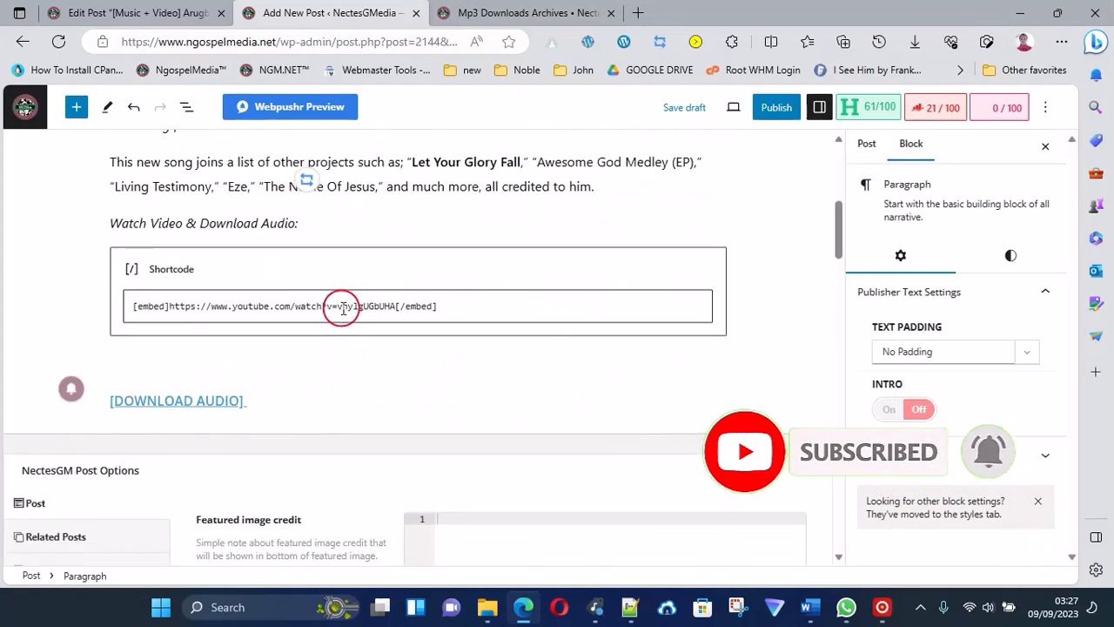
pyautogui.scroll(3, 346, 300)
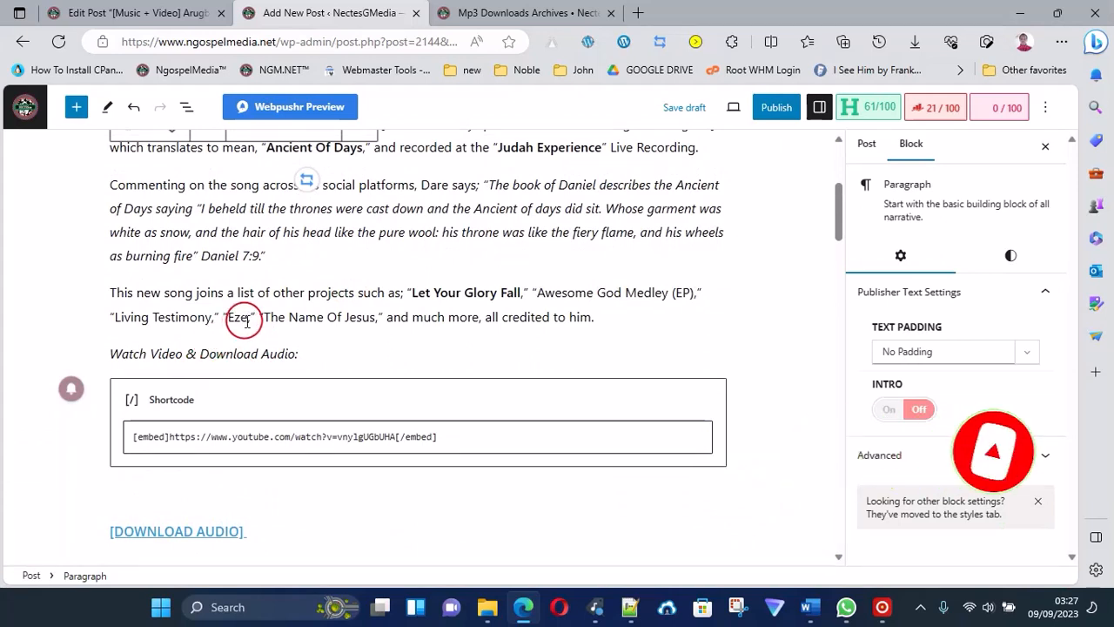
pyautogui.tripleClick(138, 360)
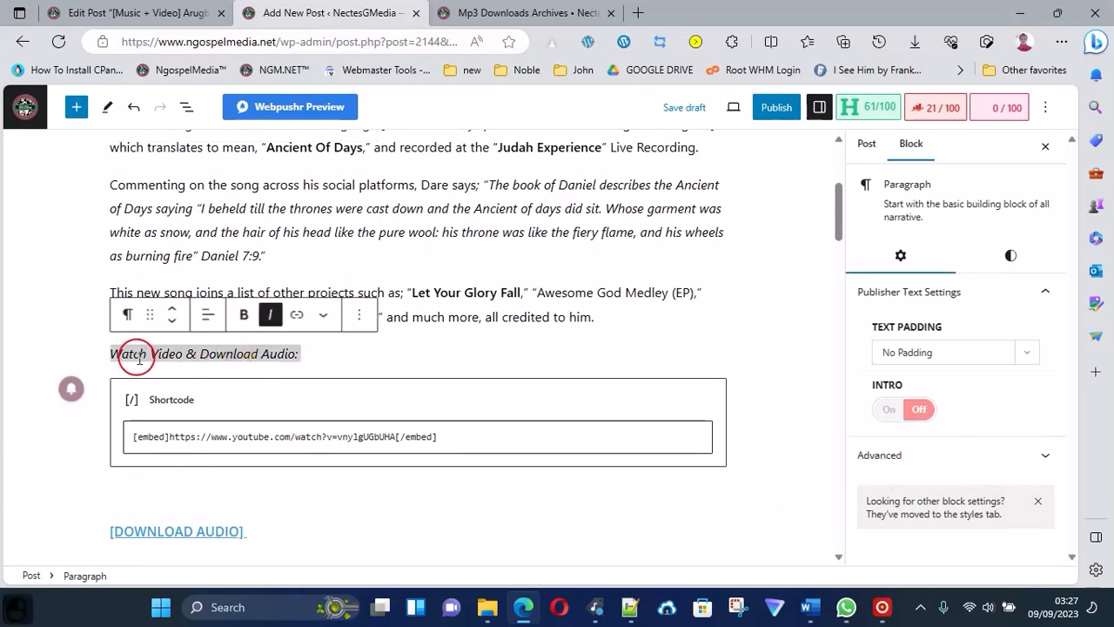
pyautogui.tripleClick(139, 357)
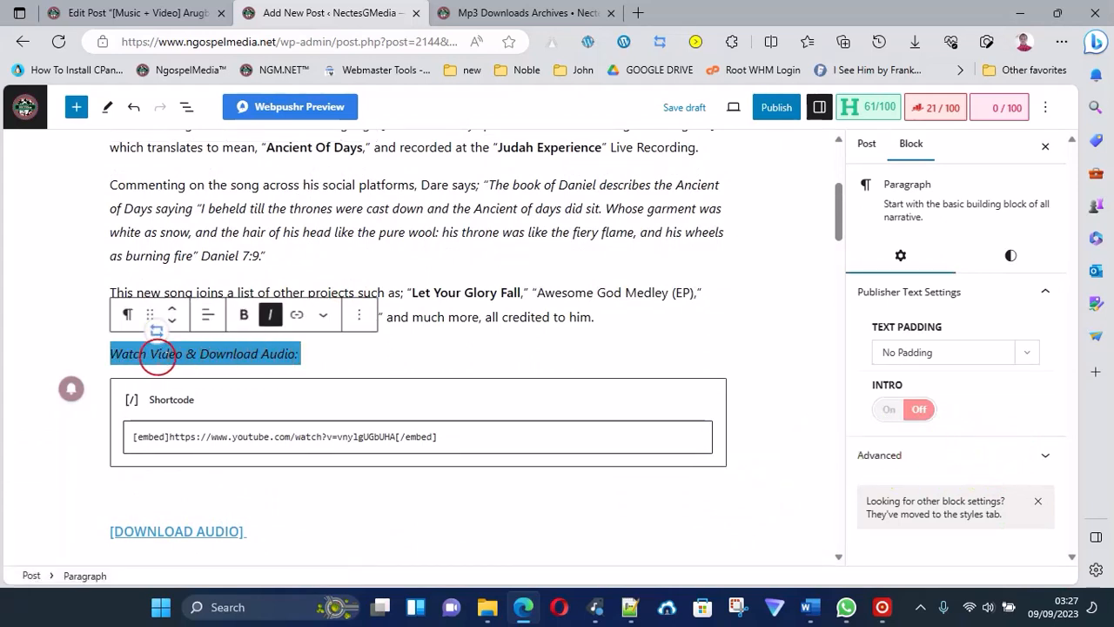
pyautogui.click(127, 315)
pyautogui.click(190, 385)
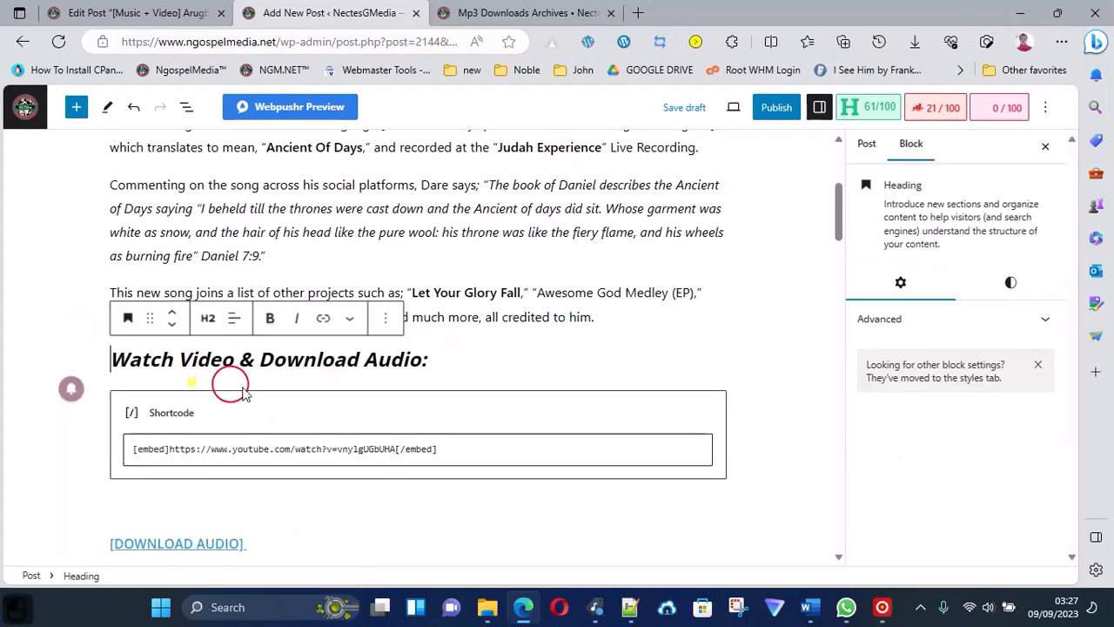
pyautogui.click(208, 321)
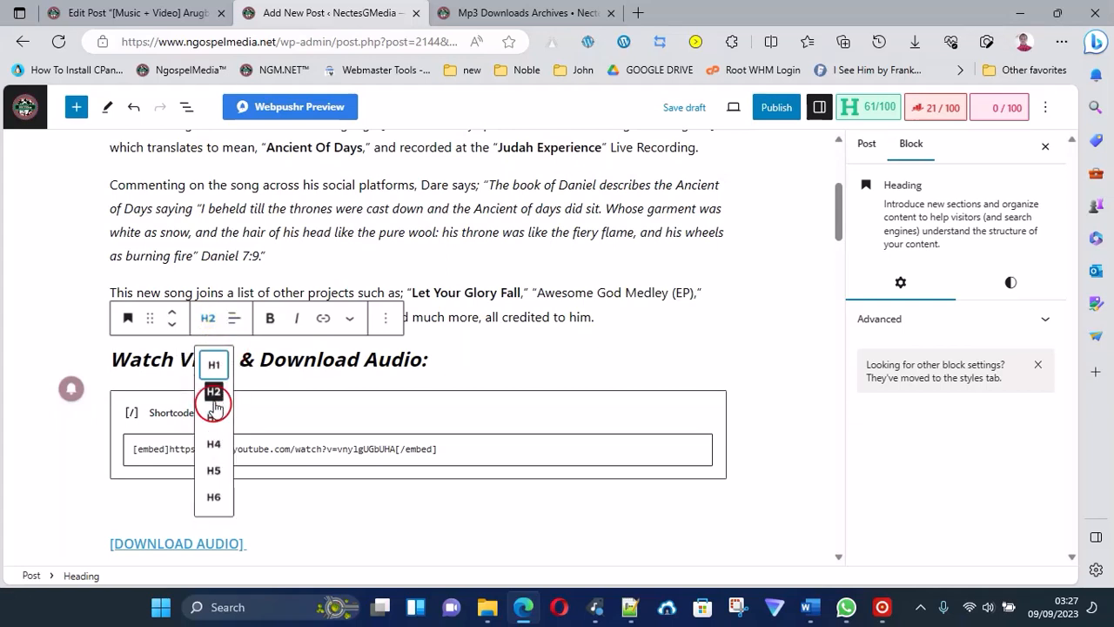
pyautogui.click(213, 395)
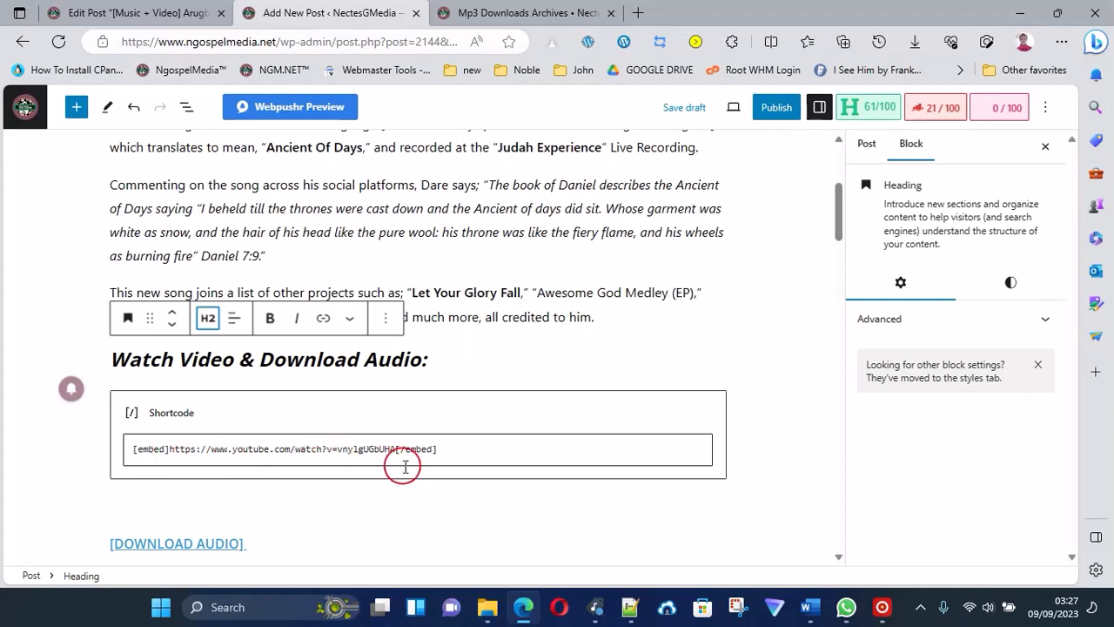
pyautogui.scroll(-2, 414, 463)
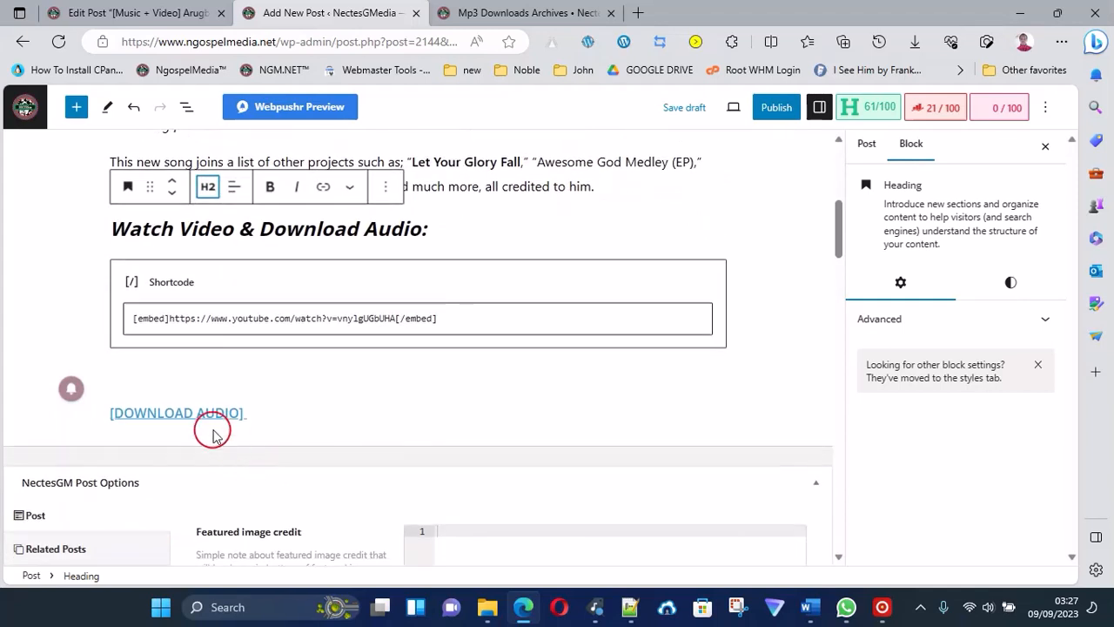
# Unlink the "[DOWNLOAD AUDIO]" text below the video shortcode, clear it and delete its heading block.
pyautogui.click(215, 415)
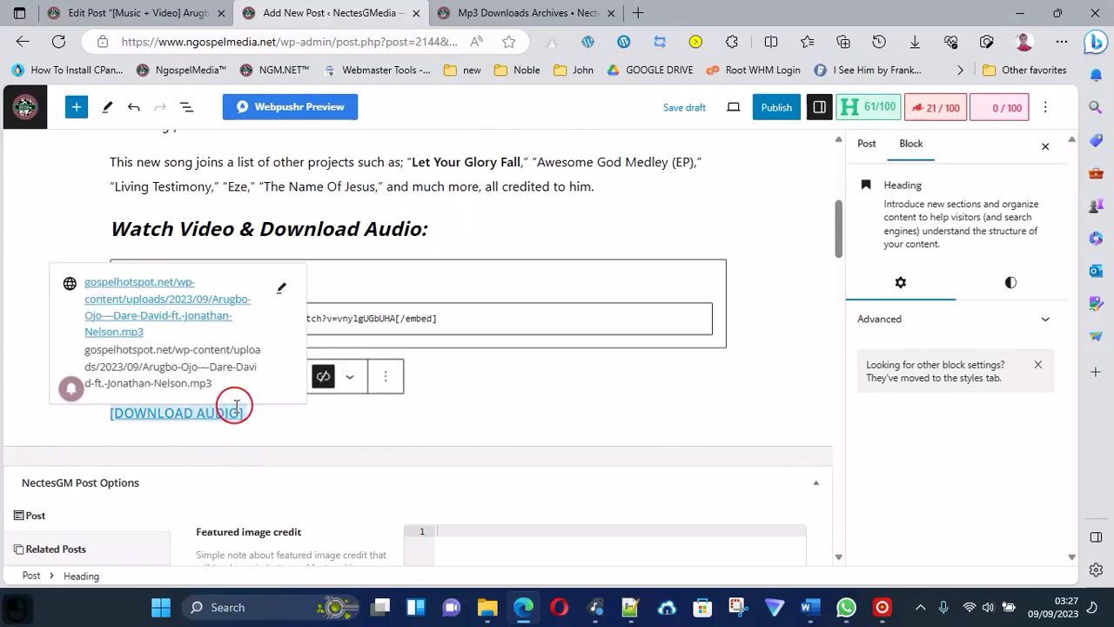
pyautogui.scroll(2, 442, 376)
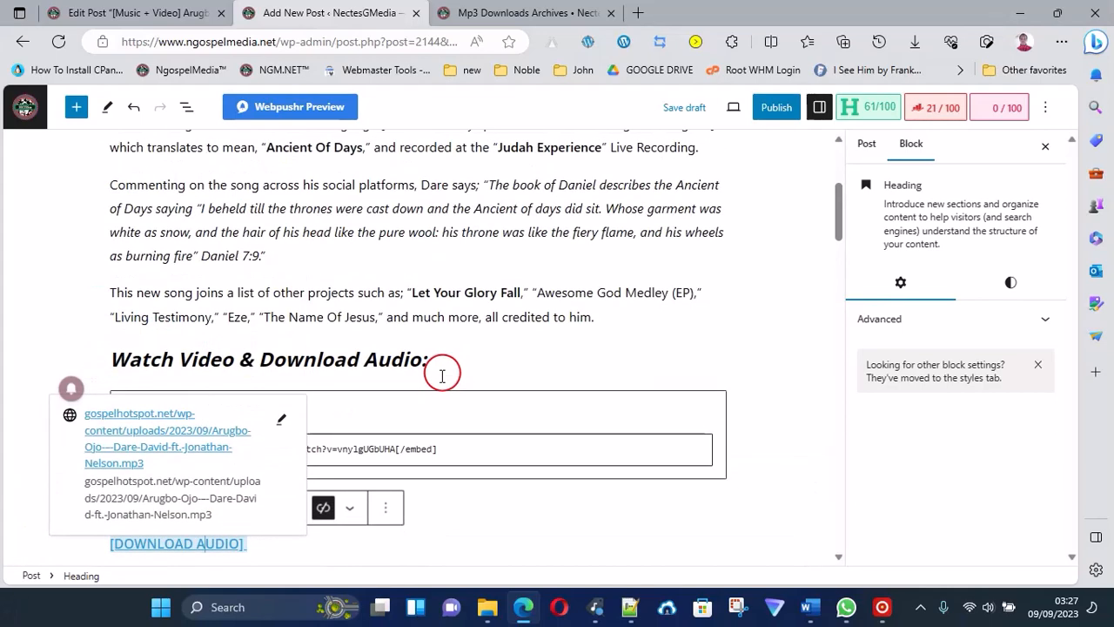
pyautogui.click(326, 512)
pyautogui.tripleClick(223, 542)
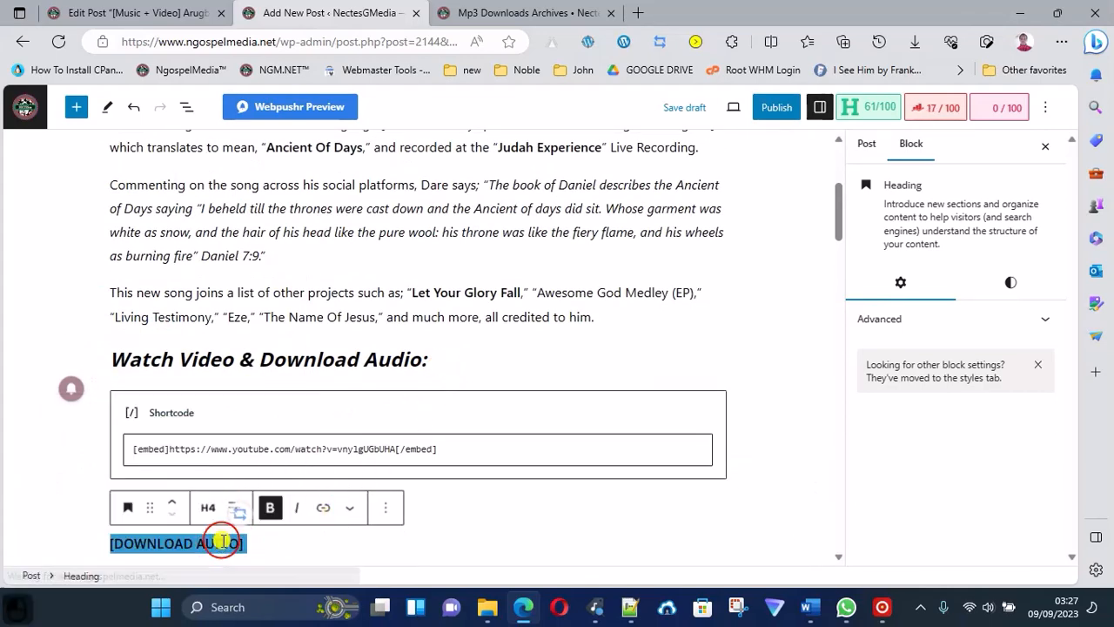
pyautogui.press('Delete')
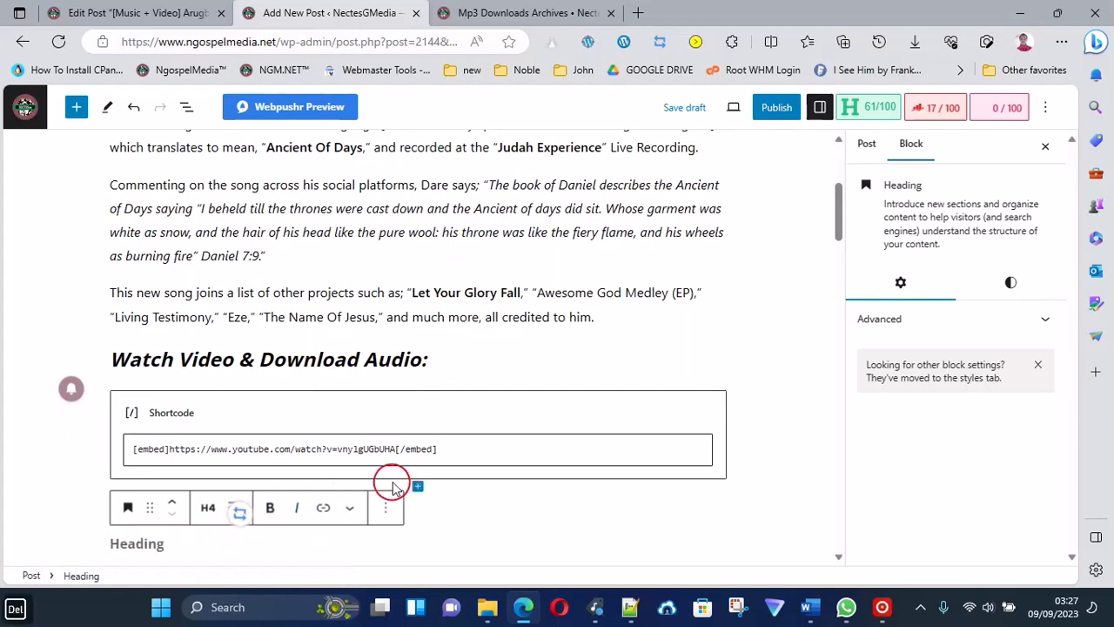
pyautogui.click(387, 508)
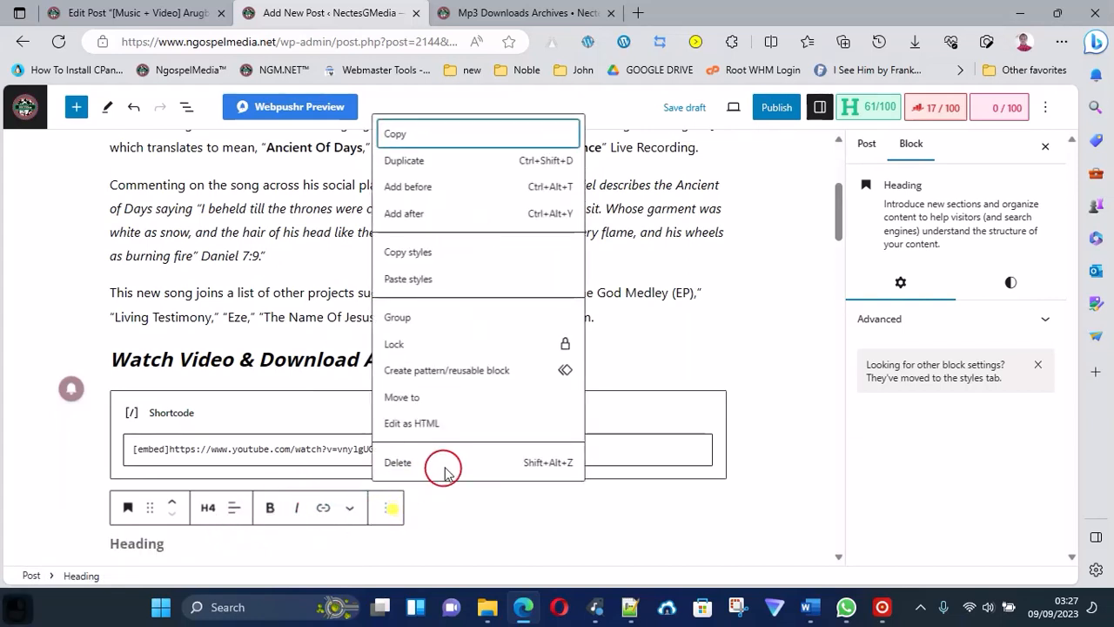
pyautogui.click(443, 466)
pyautogui.scroll(-1, 644, 453)
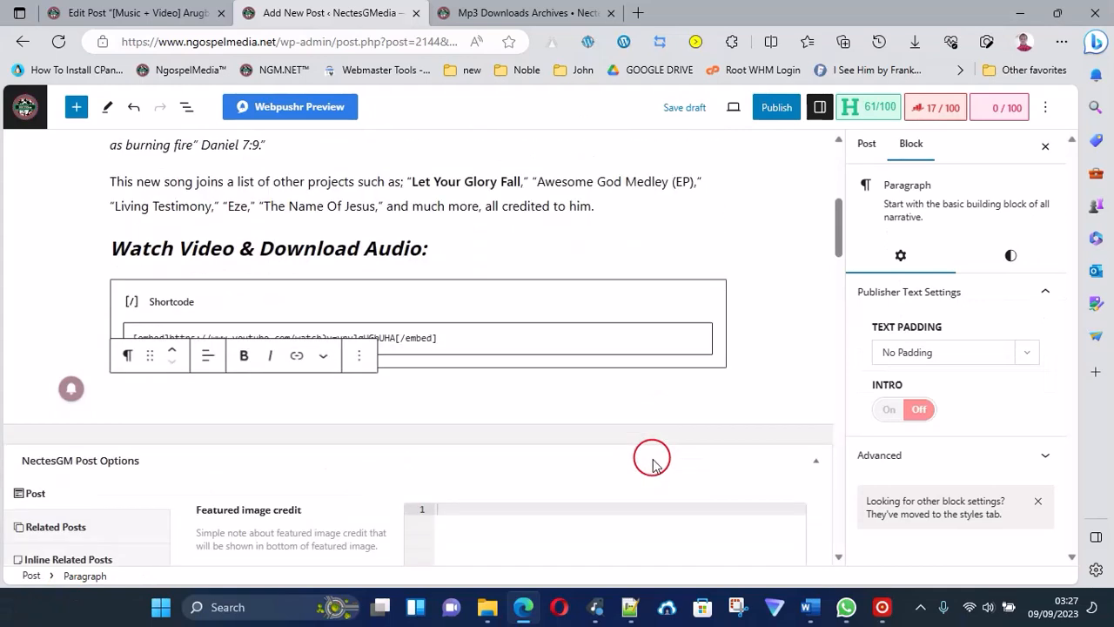
pyautogui.scroll(-2, 653, 462)
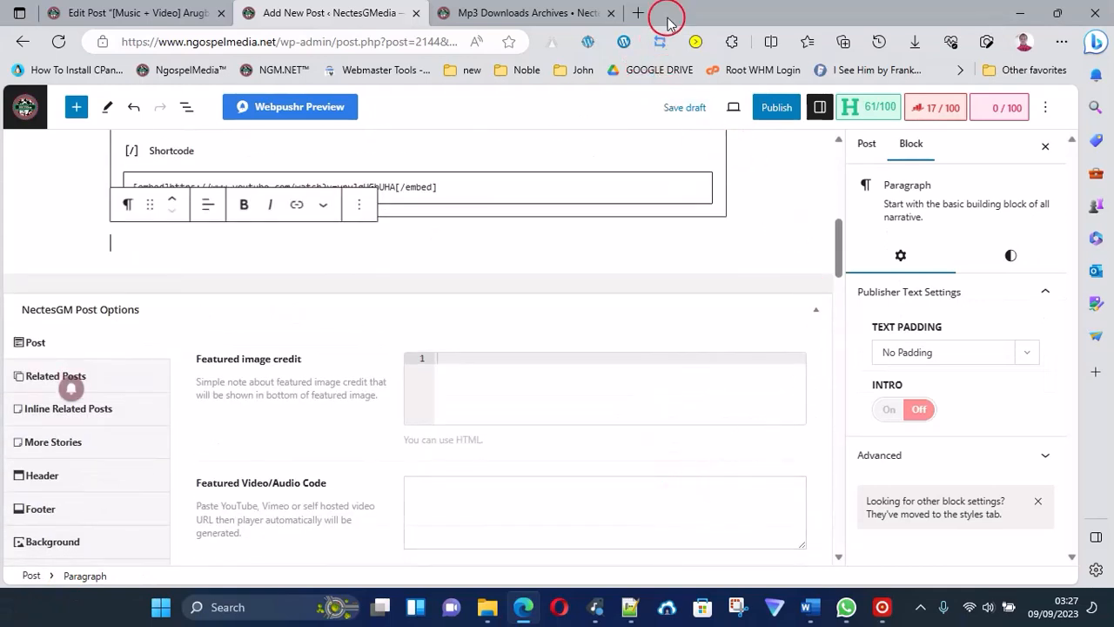
pyautogui.scroll(5, 650, 264)
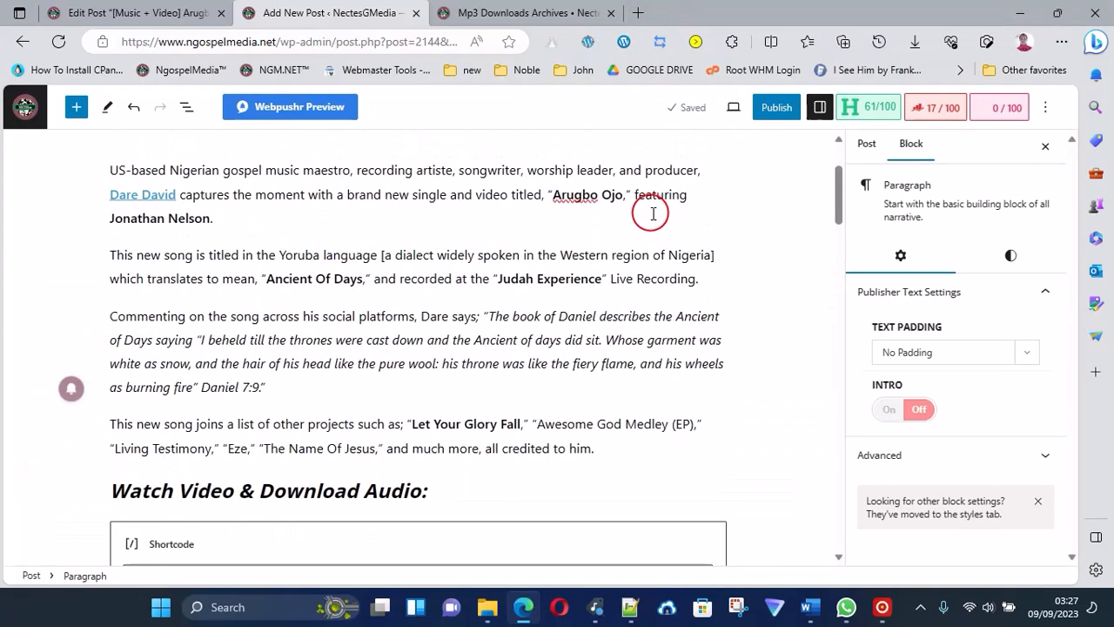
pyautogui.scroll(2, 653, 213)
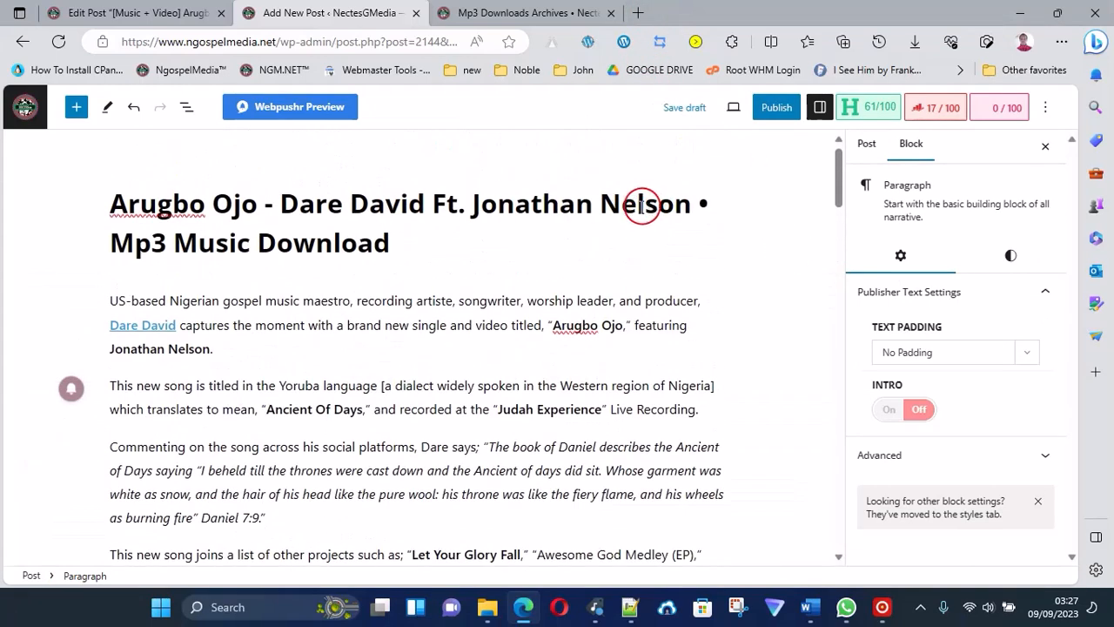
# Open ngdrives.com in a new browser tab and log in to the account.
pyautogui.click(640, 12)
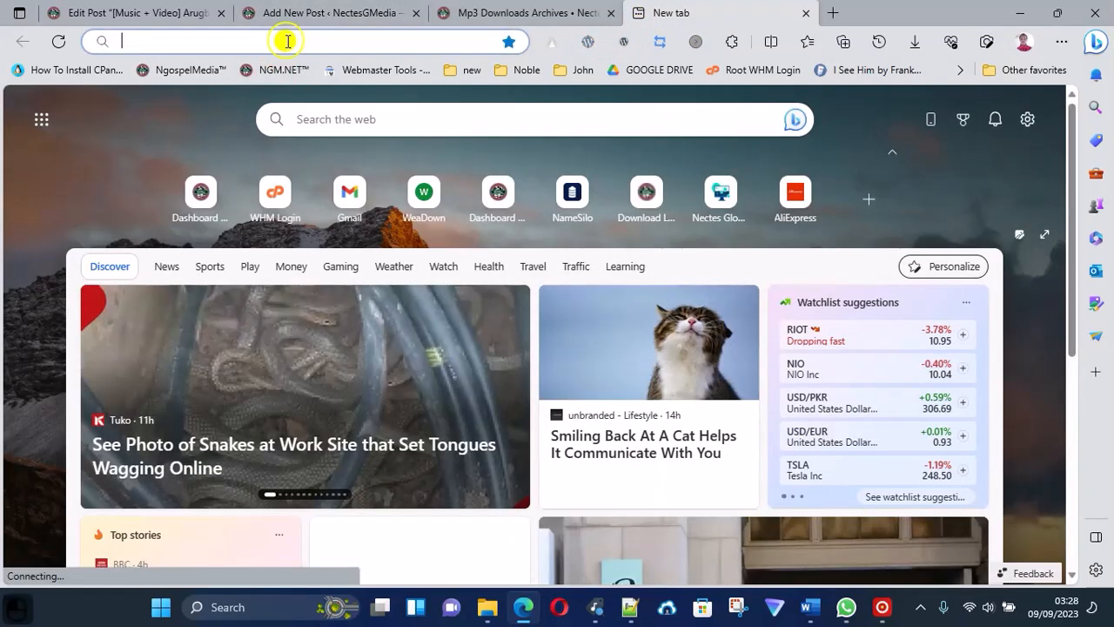
pyautogui.click(288, 44)
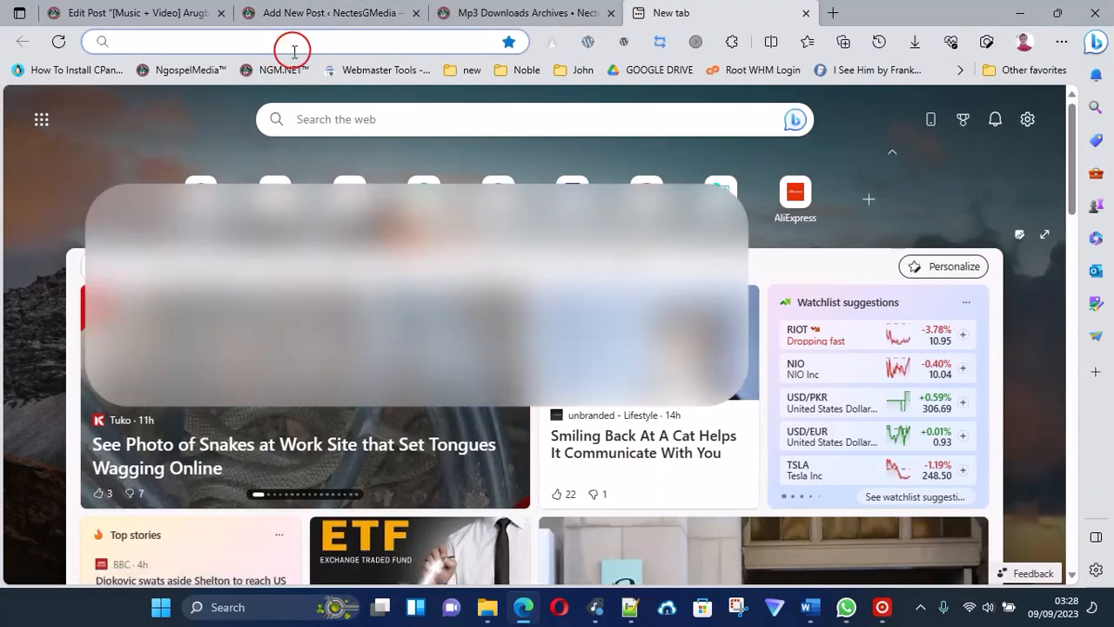
pyautogui.write('ngdr')
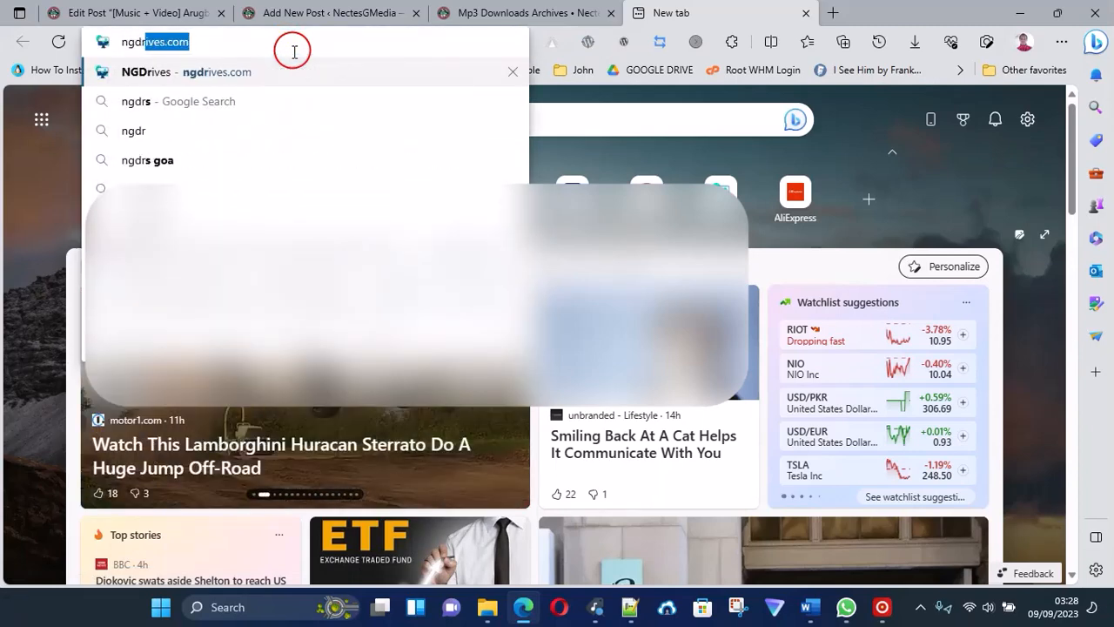
pyautogui.press('Return')
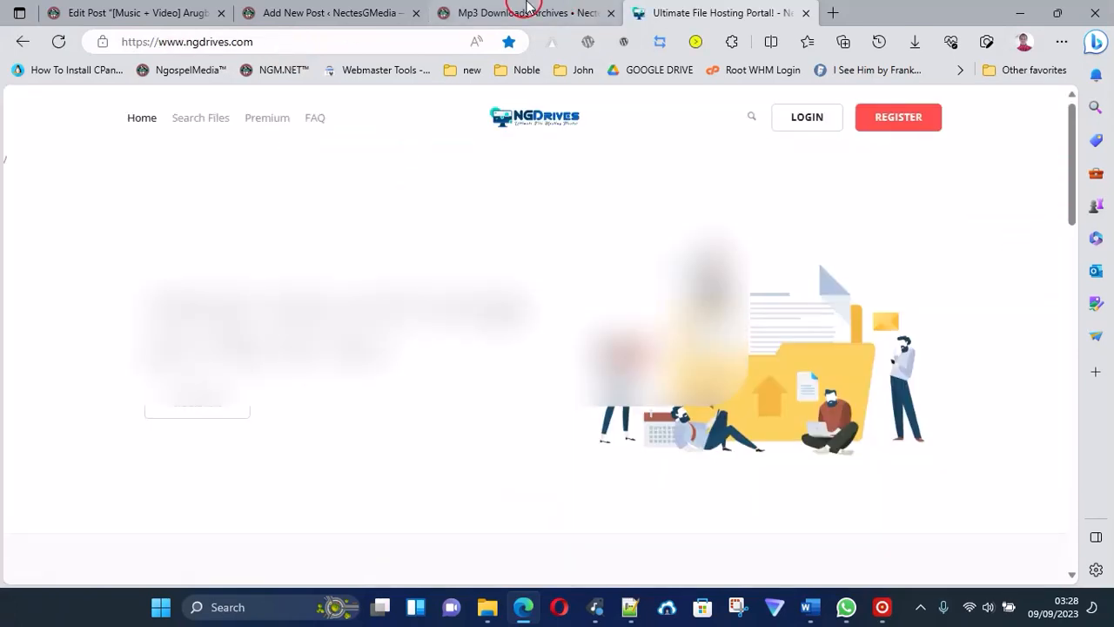
pyautogui.click(817, 128)
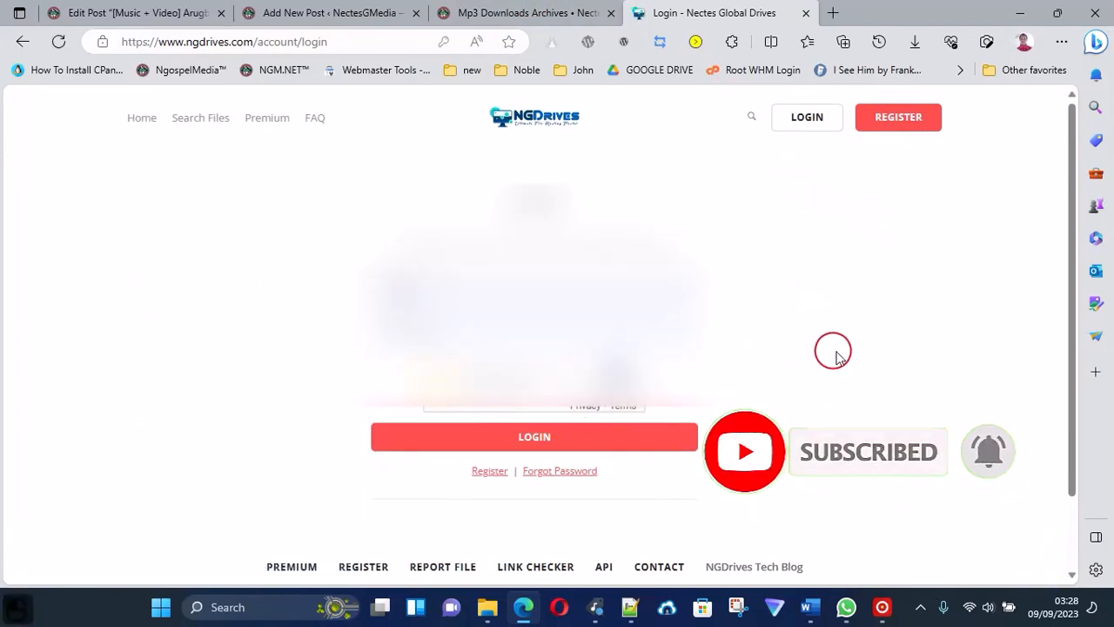
pyautogui.click(608, 440)
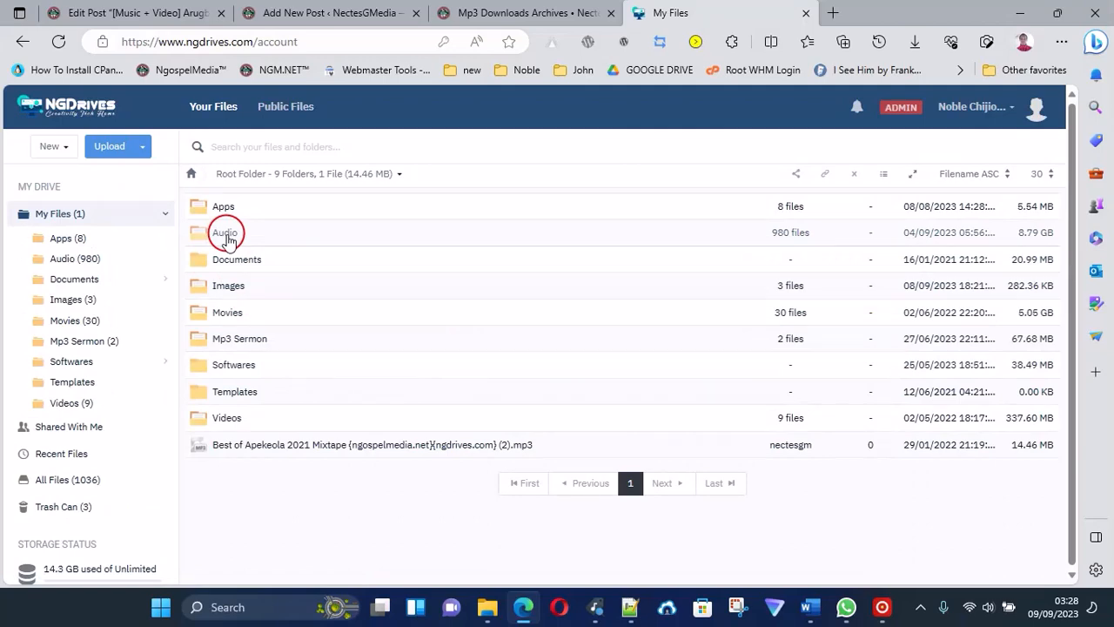
# Upload the tagged "Arugbo Ojo - Dare David Ft. Jonathan Nelson" track from Music\Tag Musics into the NGDrives Audio folder.
pyautogui.doubleClick(228, 235)
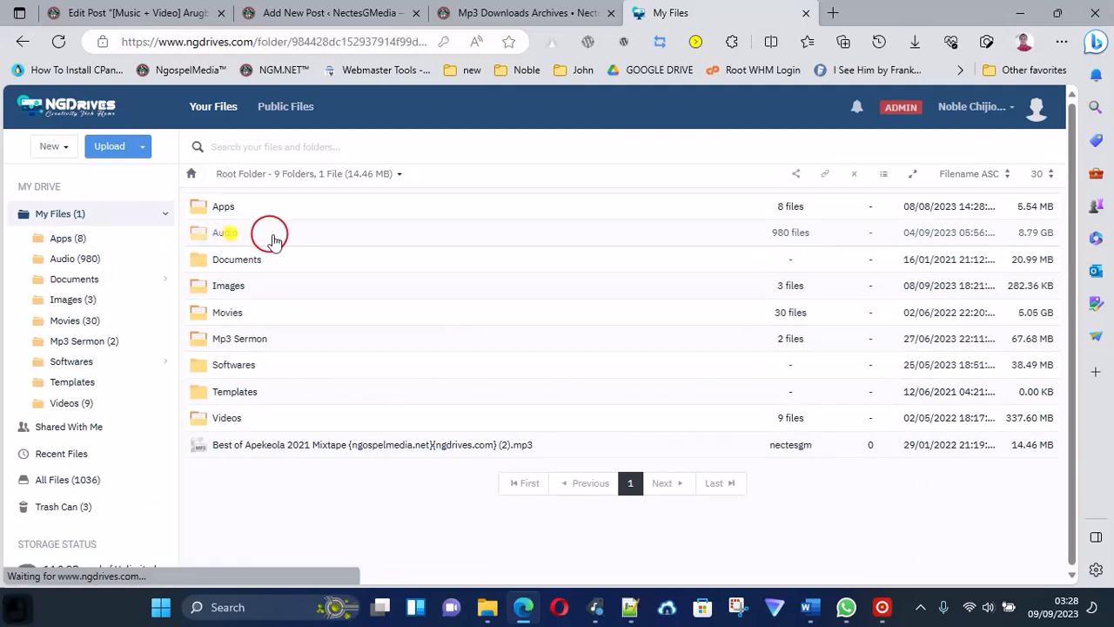
pyautogui.click(112, 145)
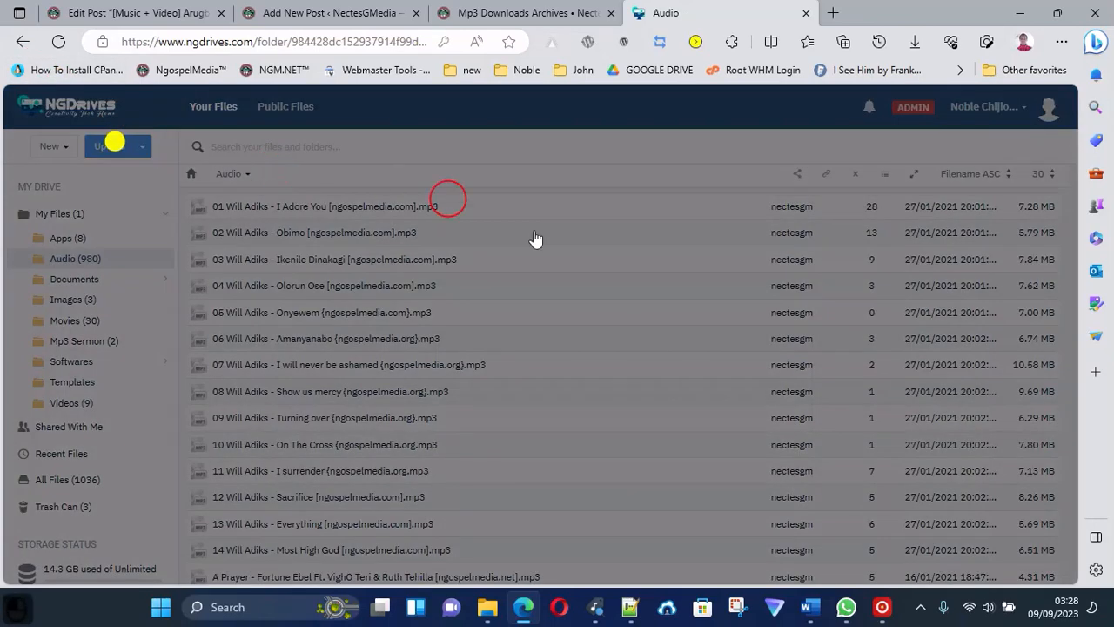
pyautogui.click(549, 216)
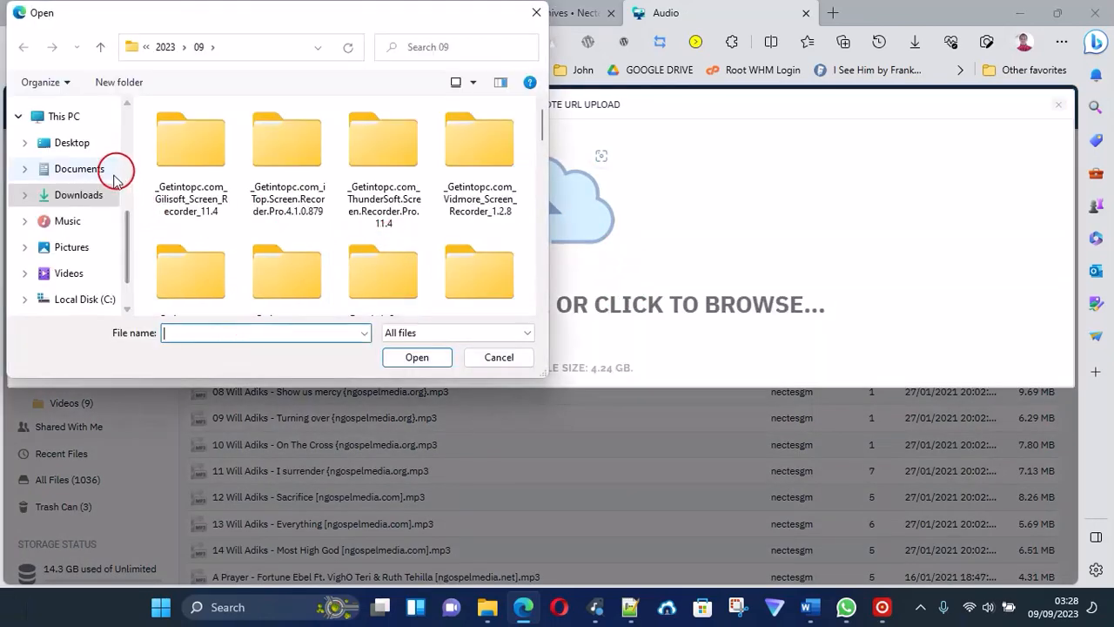
pyautogui.scroll(1, 100, 206)
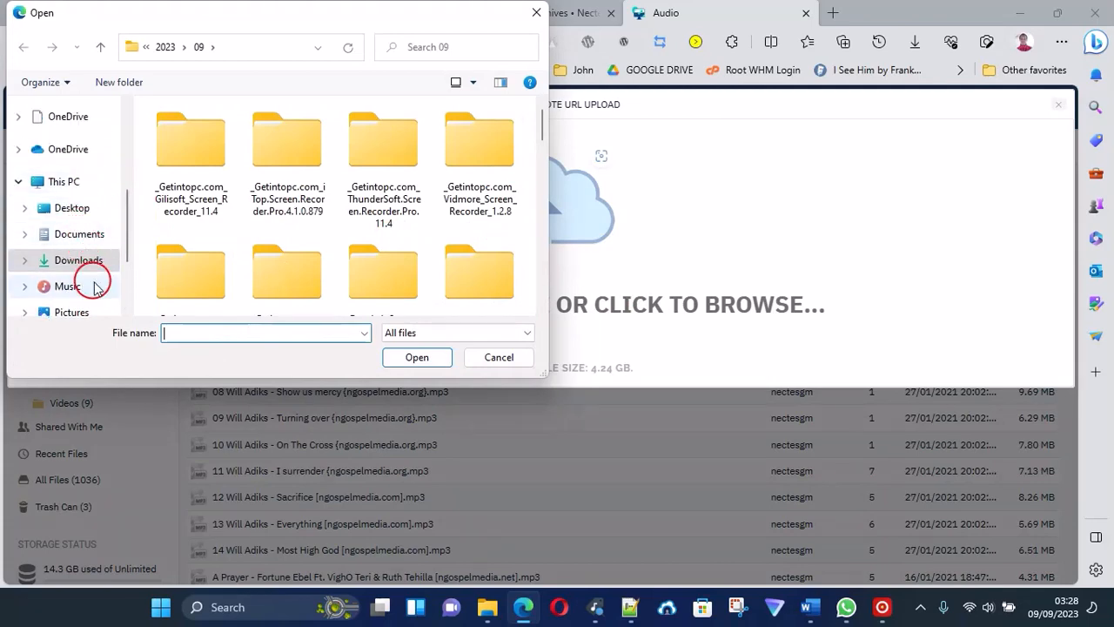
pyautogui.scroll(-1, 91, 278)
pyautogui.click(68, 222)
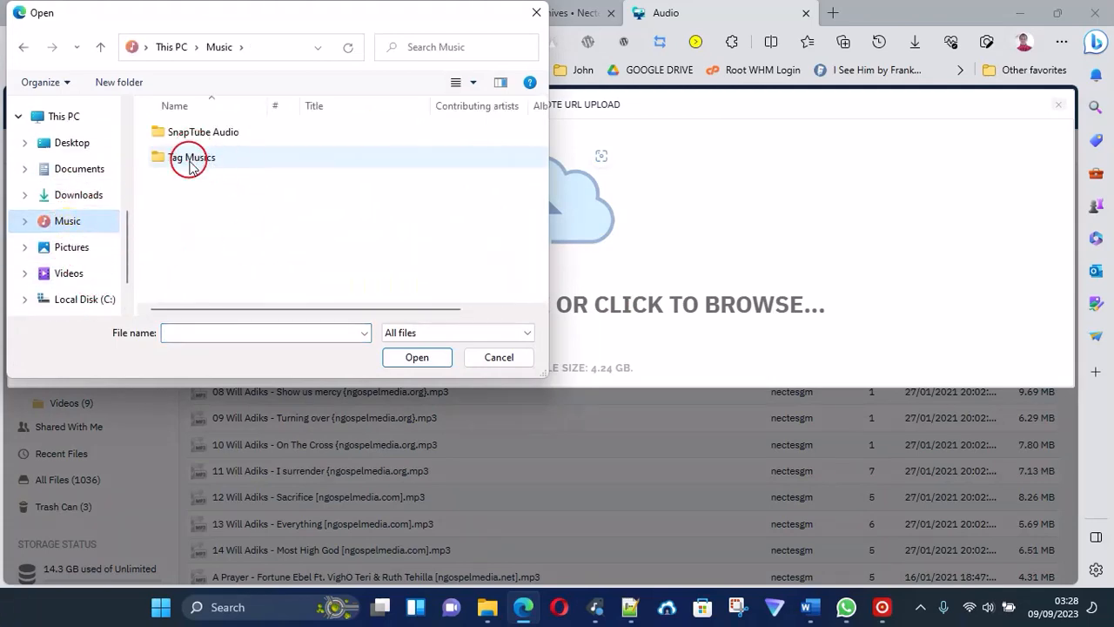
pyautogui.doubleClick(186, 158)
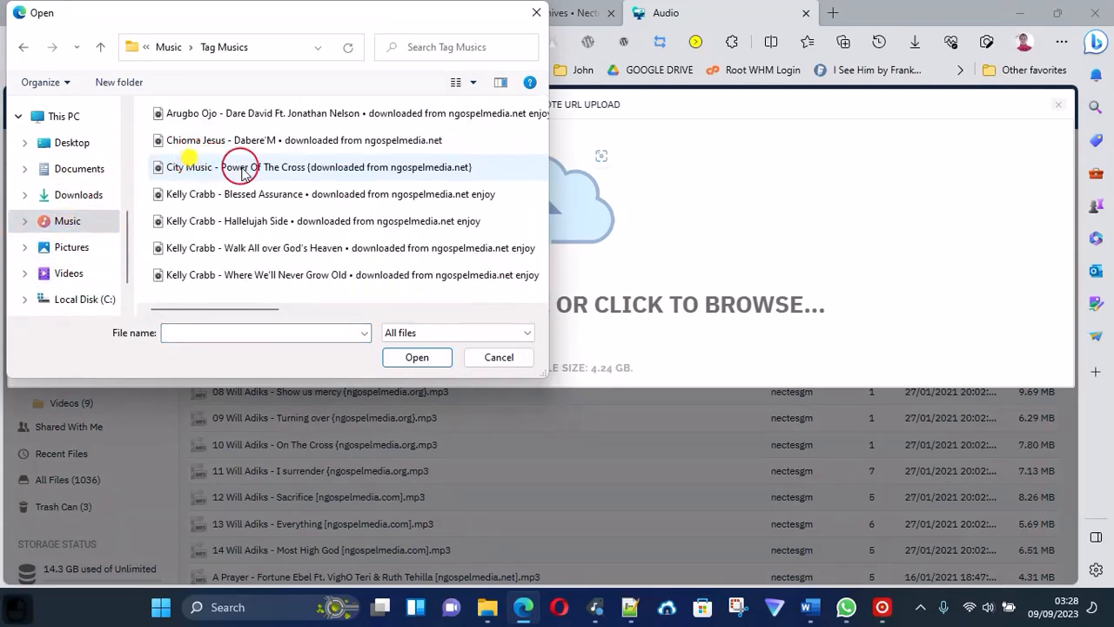
pyautogui.click(257, 113)
pyautogui.click(418, 358)
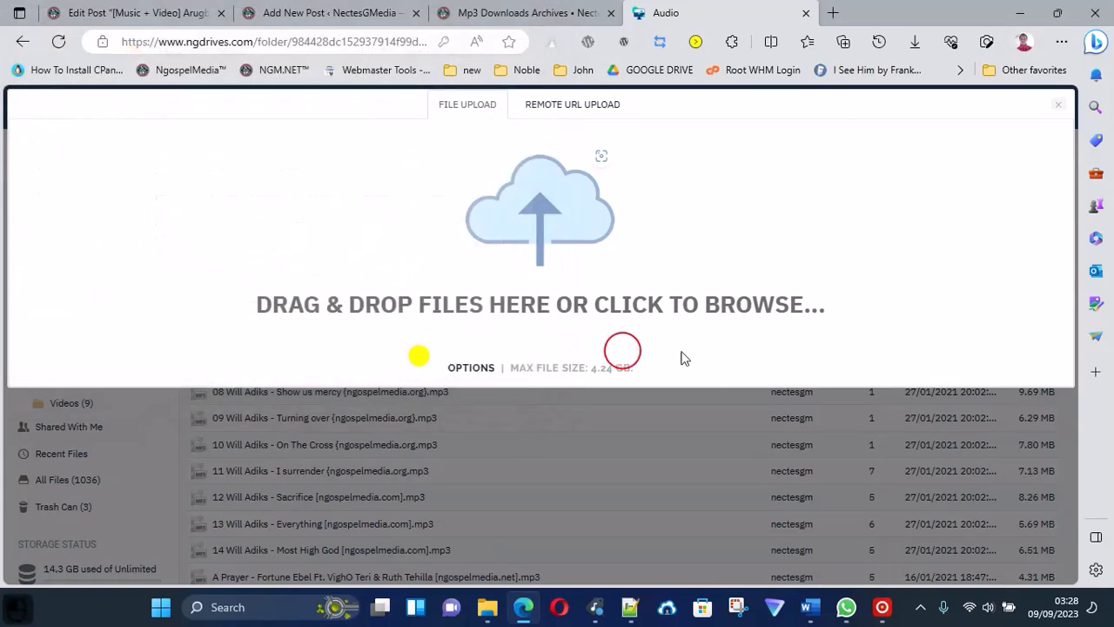
pyautogui.click(540, 276)
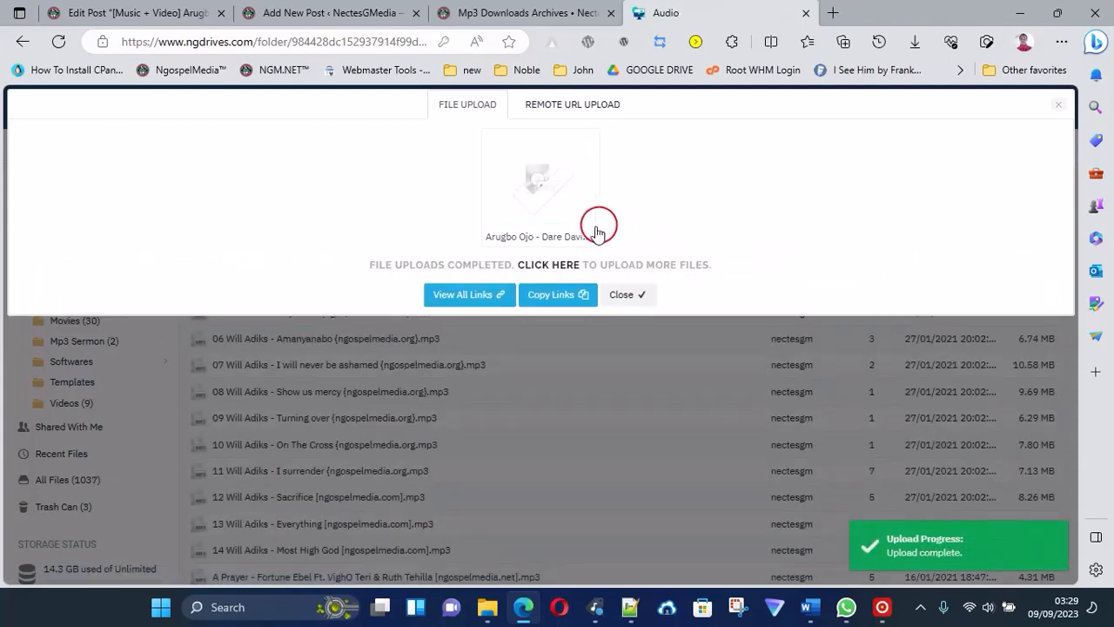
# Open the uploaded track's file page on NGDrives and copy its web address.
pyautogui.click(540, 202)
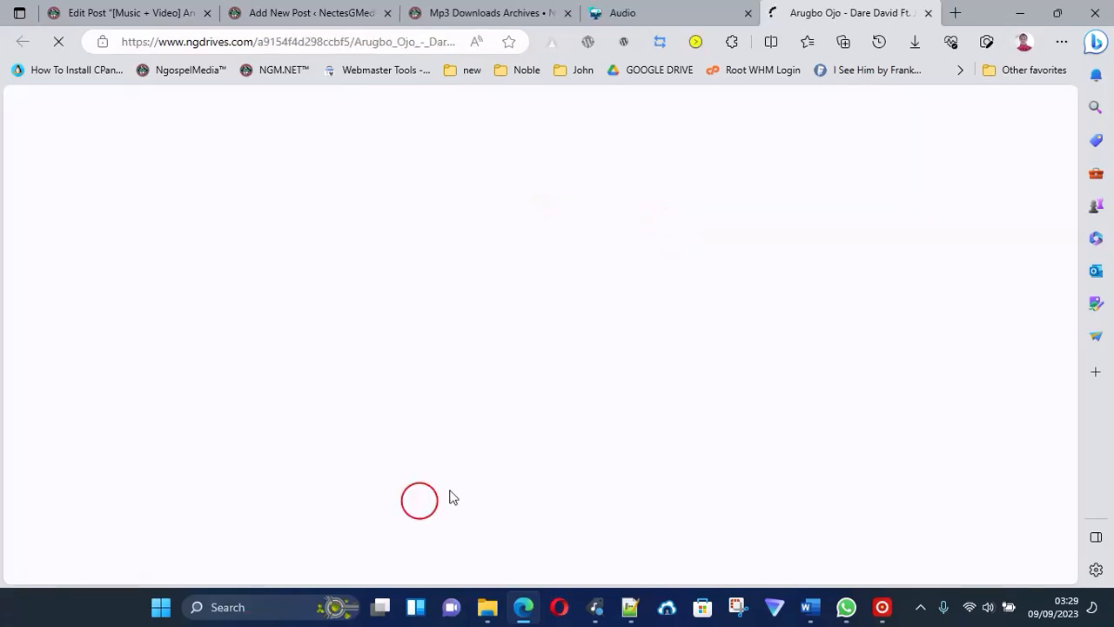
pyautogui.click(269, 42)
pyautogui.rightClick(269, 42)
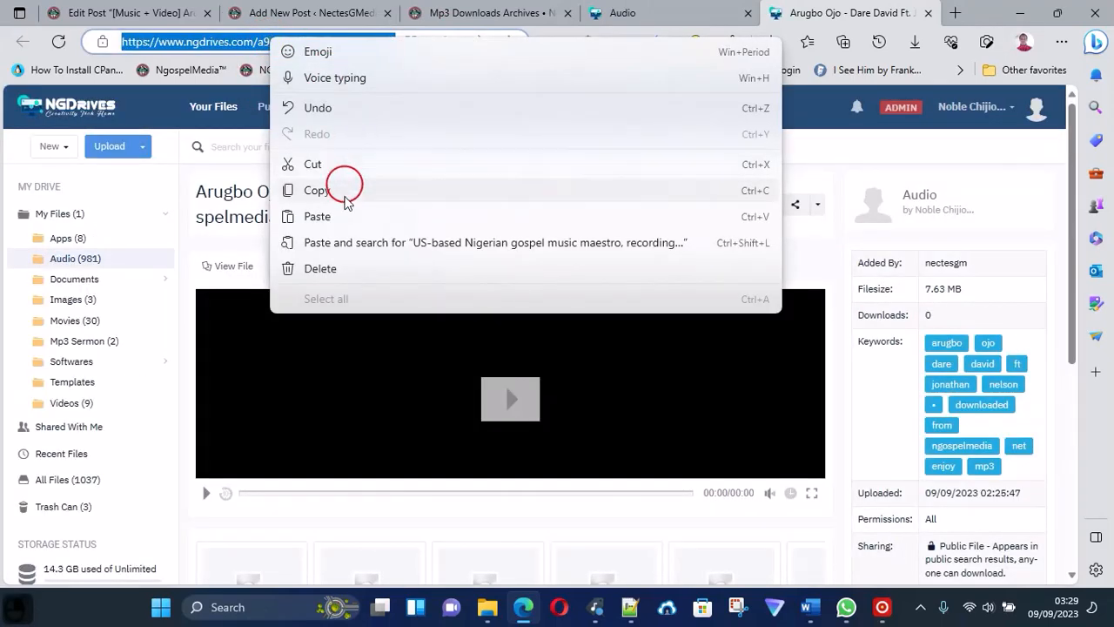
pyautogui.click(343, 186)
# Return to the WordPress post and enter "DOWNLOAD MP3" in the empty paragraph below the video shortcode.
pyautogui.click(297, 10)
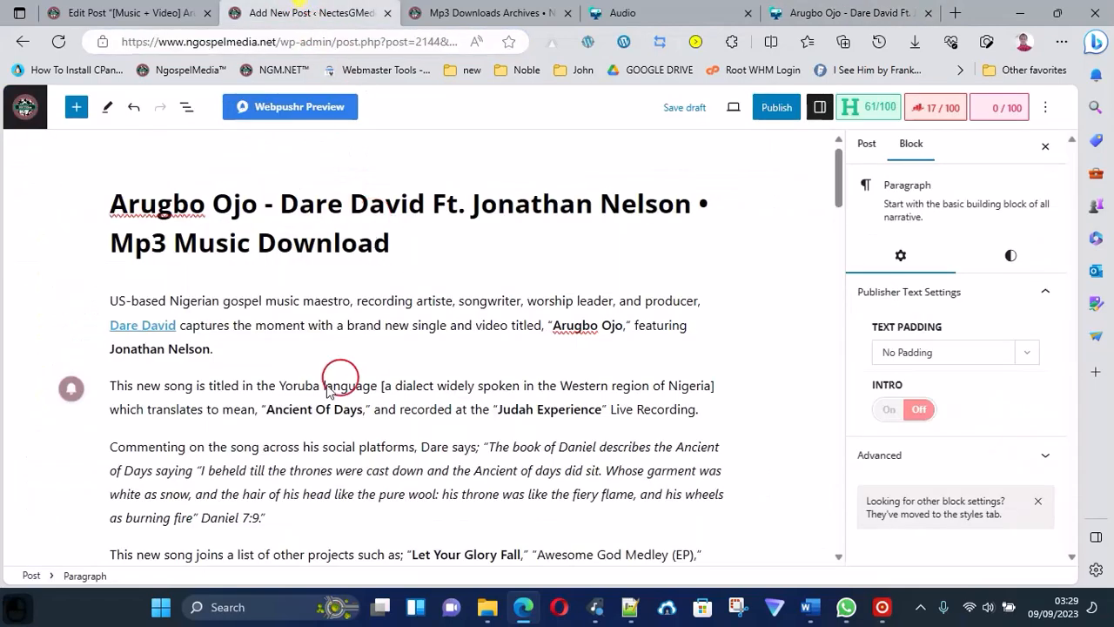
pyautogui.scroll(-4, 279, 426)
pyautogui.click(366, 378)
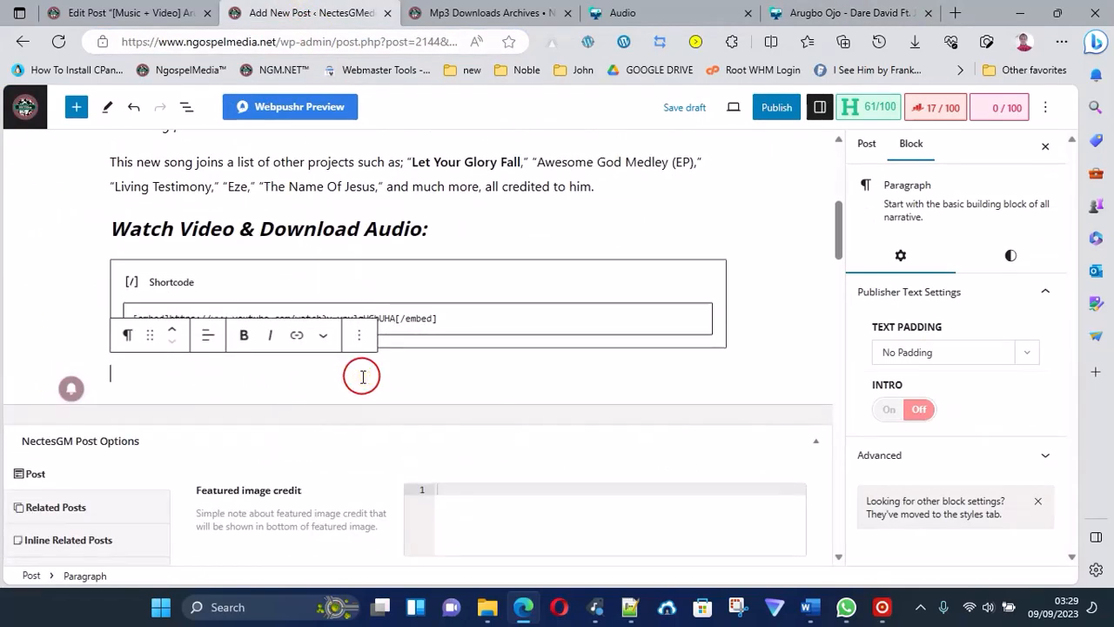
pyautogui.write('DOWNLOAD ')
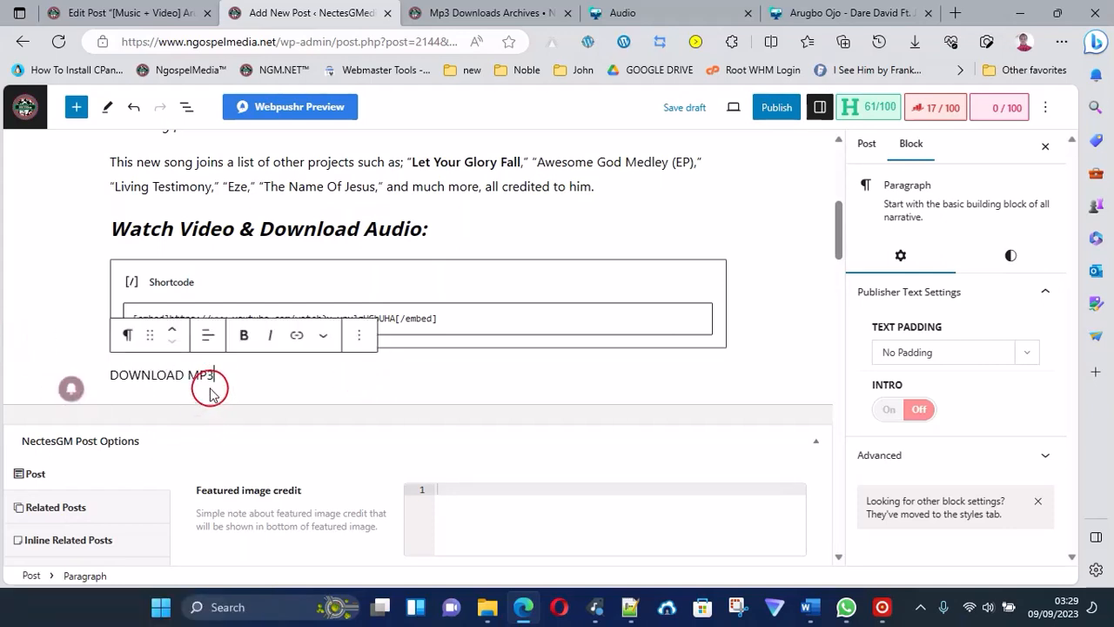
pyautogui.write('MP3')
# Make the whole "DOWNLOAD MP3" line bold and center it.
pyautogui.doubleClick(163, 375)
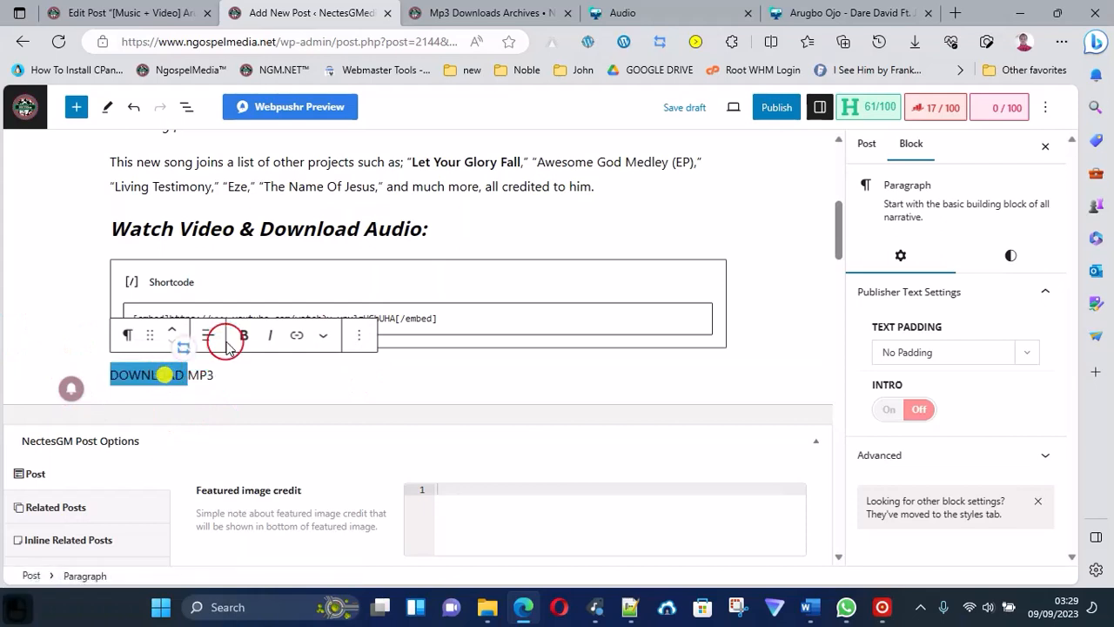
pyautogui.tripleClick(197, 370)
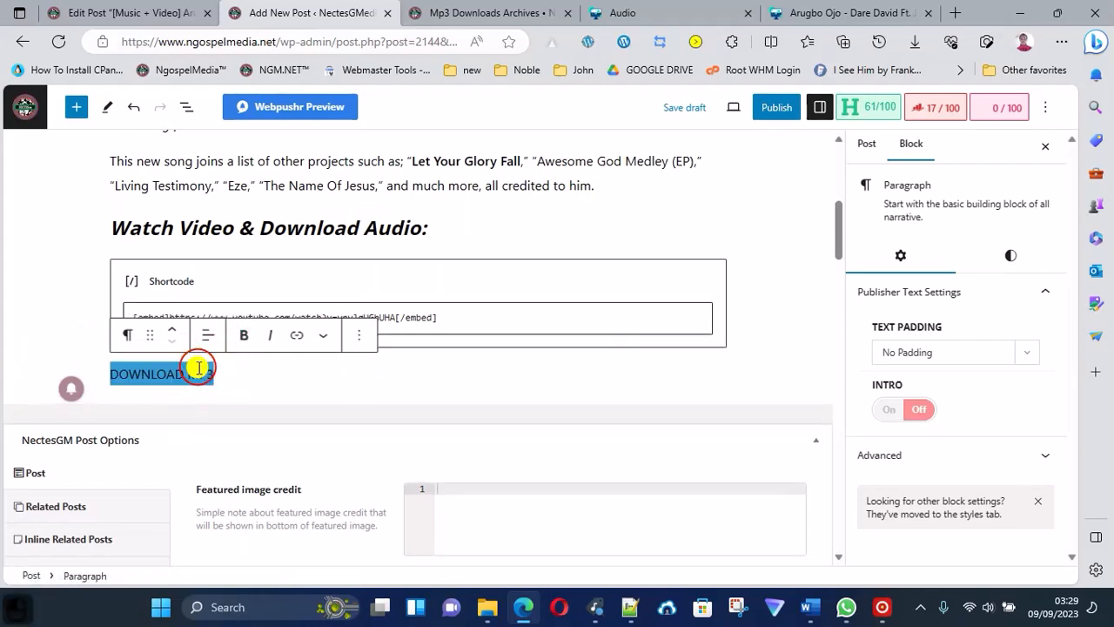
pyautogui.click(251, 341)
pyautogui.click(205, 338)
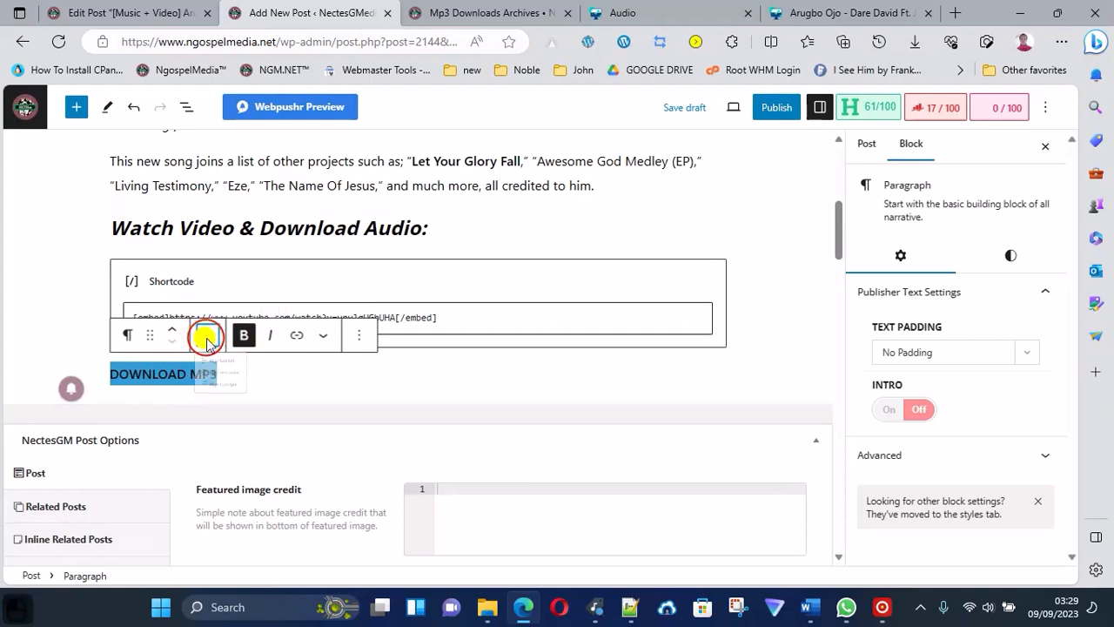
pyautogui.click(277, 410)
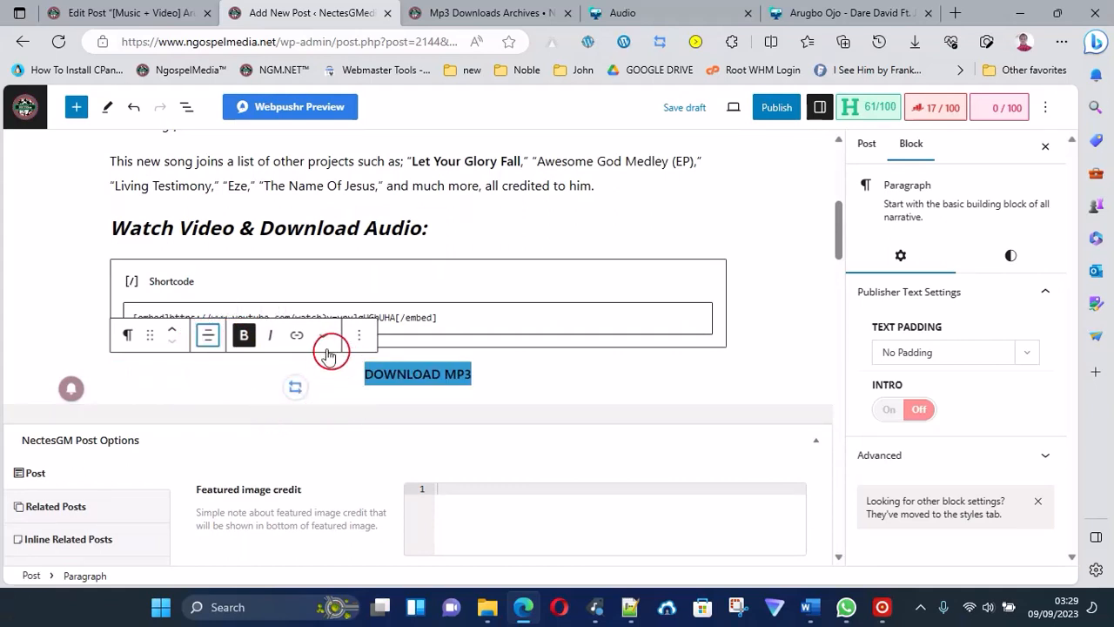
# Link the "DOWNLOAD MP3" text to the copied NGDrives address of the uploaded track.
pyautogui.click(298, 337)
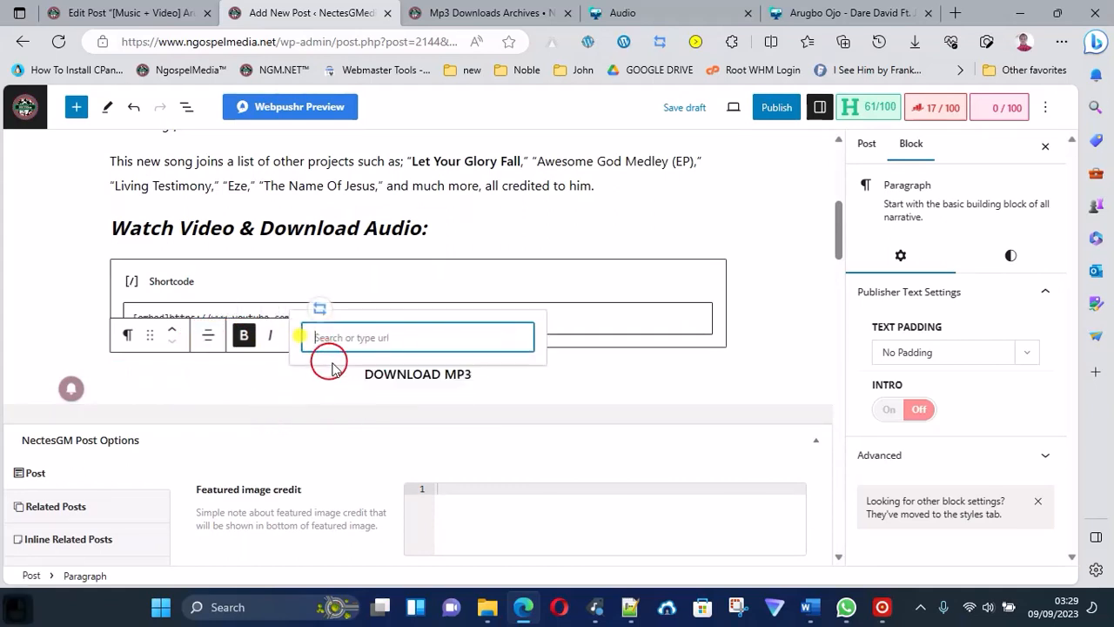
pyautogui.hotkey('ctrl', 'v')
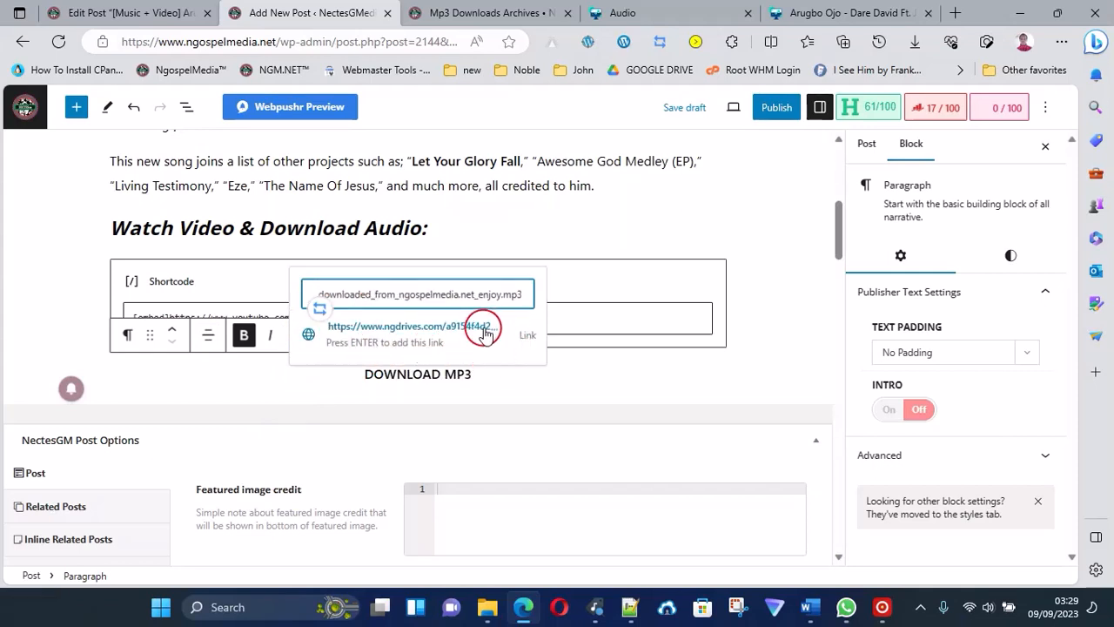
pyautogui.press('Return')
pyautogui.click(449, 374)
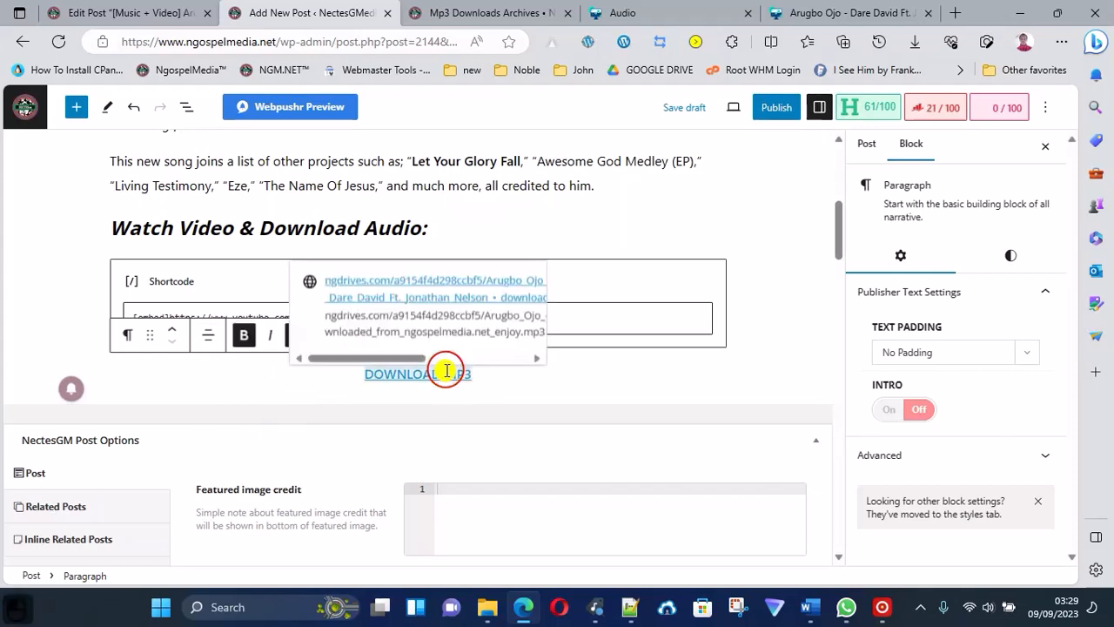
# Set the "DOWNLOAD MP3" link to open in a new tab and save the link settings.
pyautogui.click(512, 358)
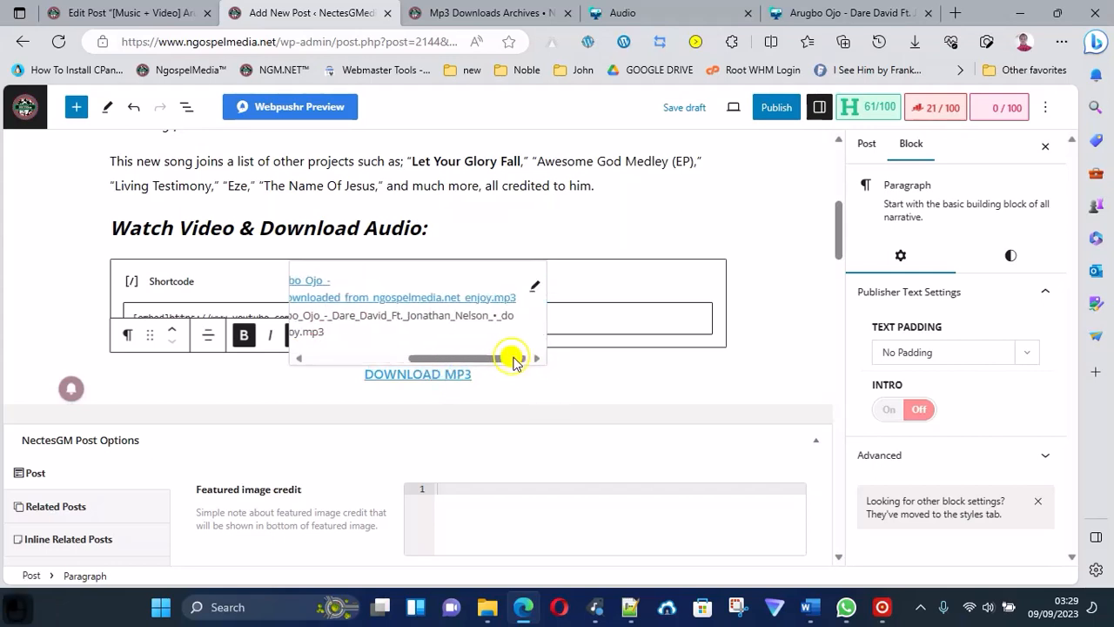
pyautogui.click(537, 287)
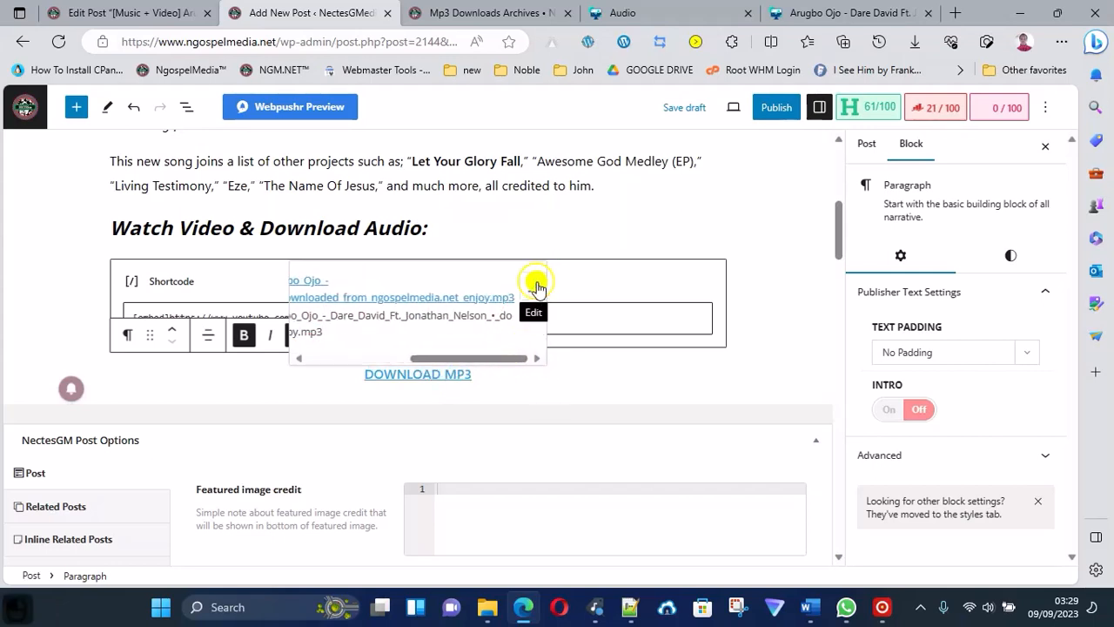
pyautogui.click(357, 316)
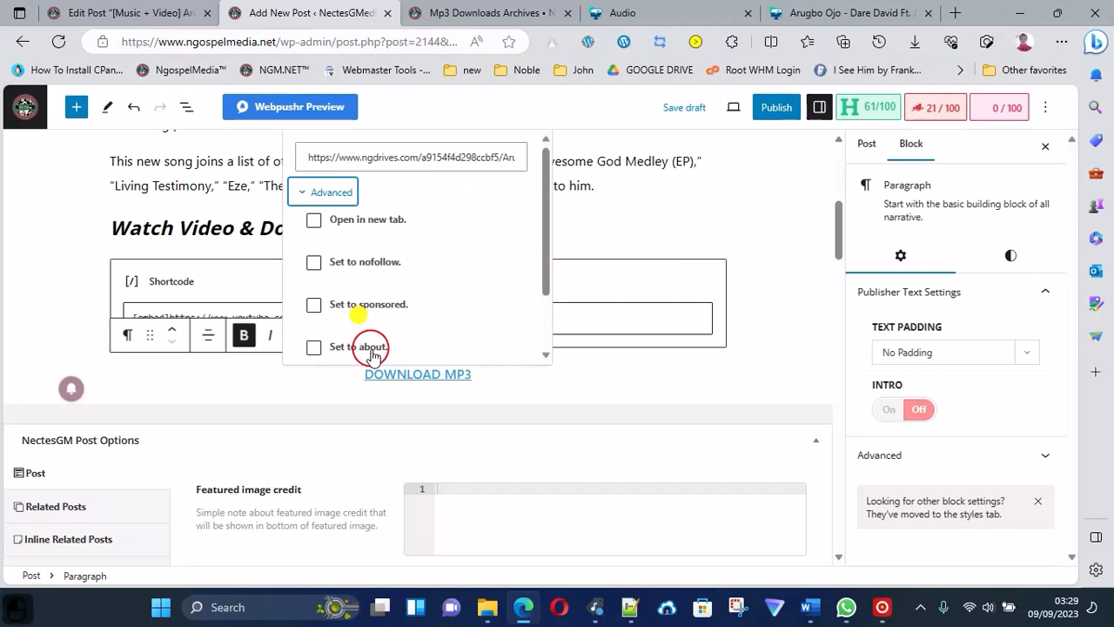
pyautogui.click(315, 221)
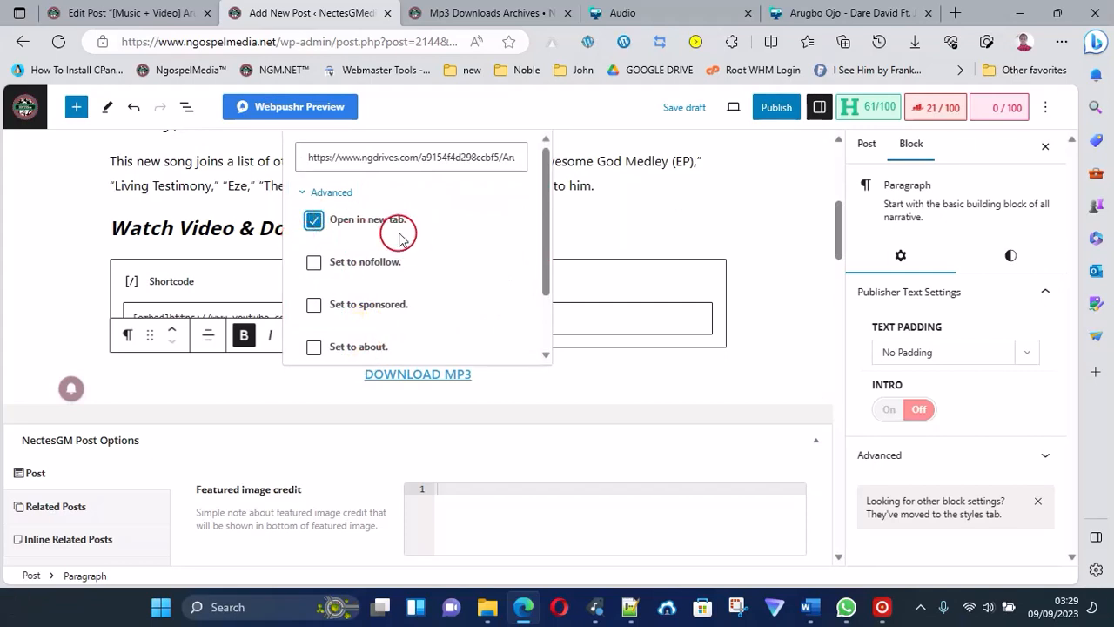
pyautogui.moveTo(546, 277); pyautogui.dragTo(551, 351)
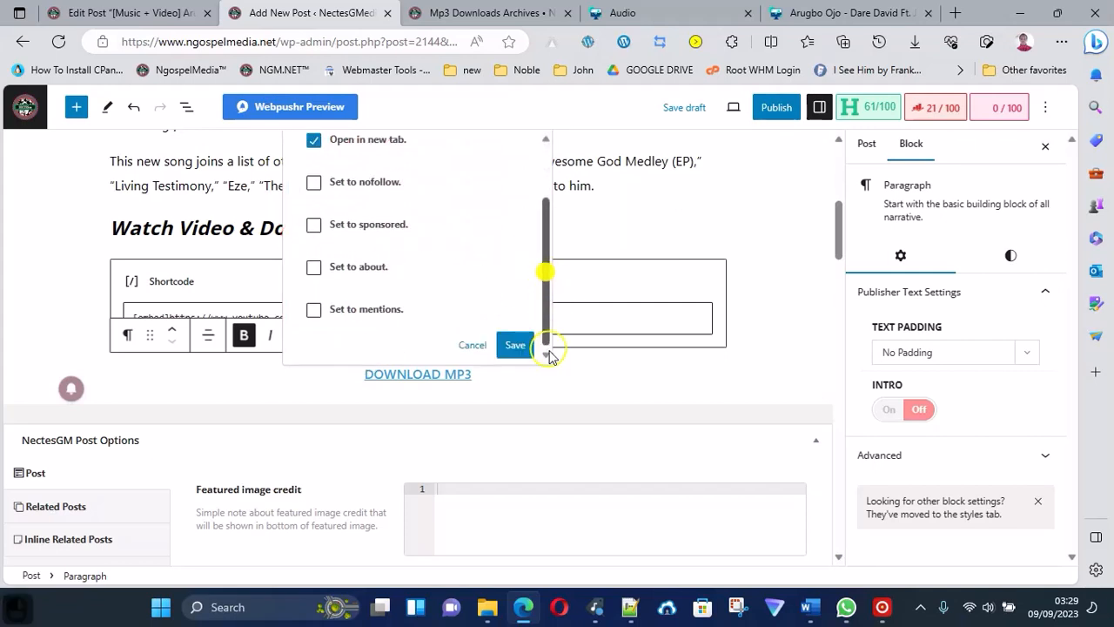
pyautogui.click(515, 344)
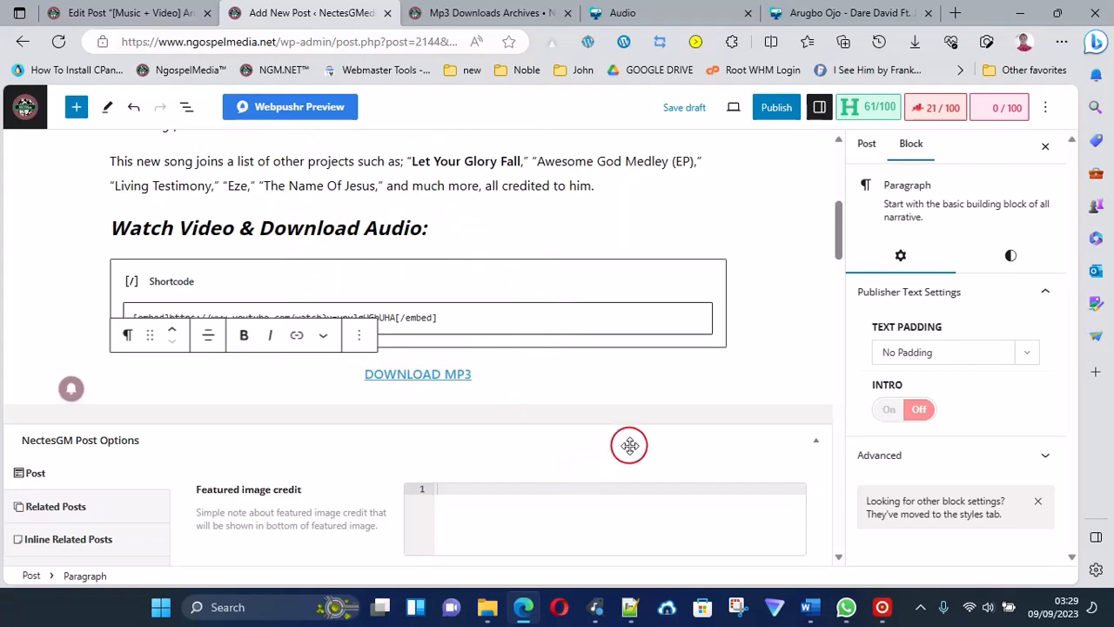
# Open the post's Rank Math SEO settings and copy the full post title.
pyautogui.scroll(4, 609, 279)
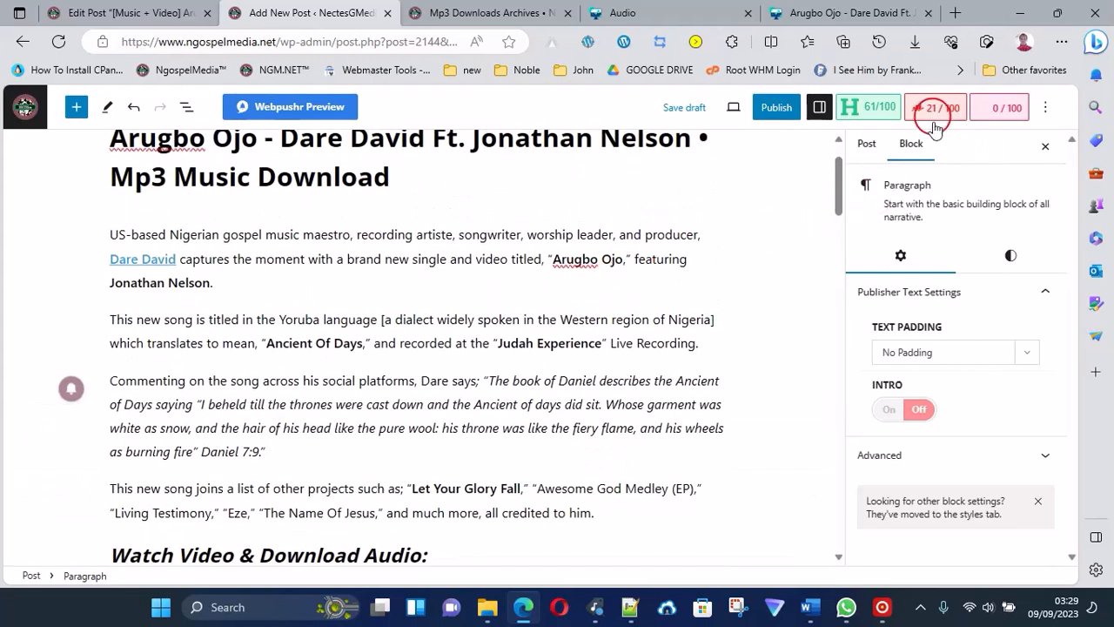
pyautogui.click(866, 145)
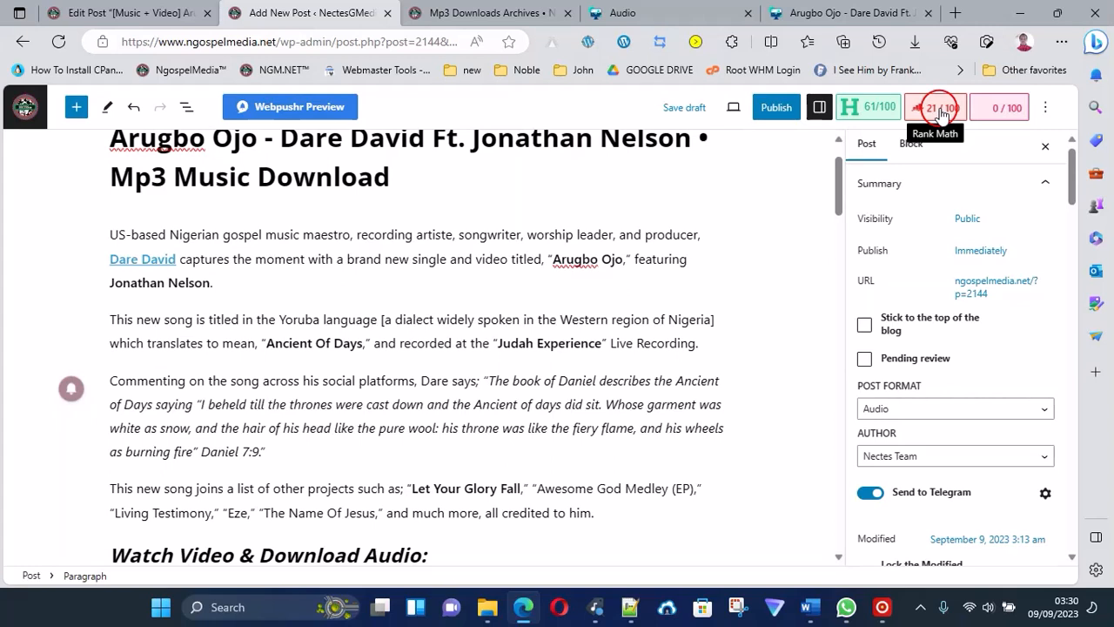
pyautogui.click(940, 109)
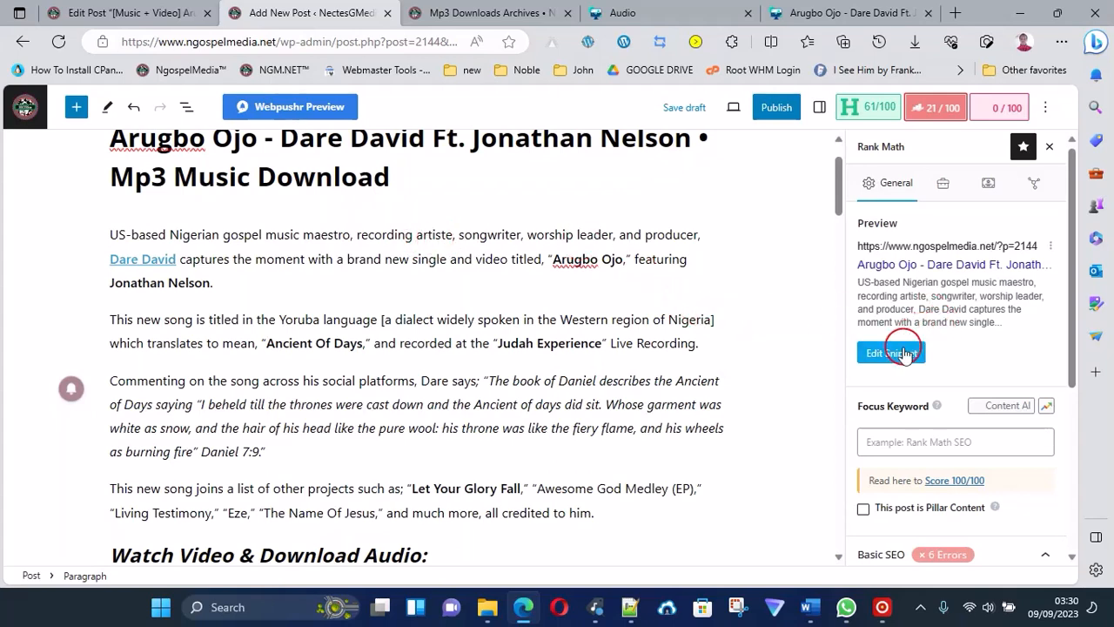
pyautogui.doubleClick(370, 143)
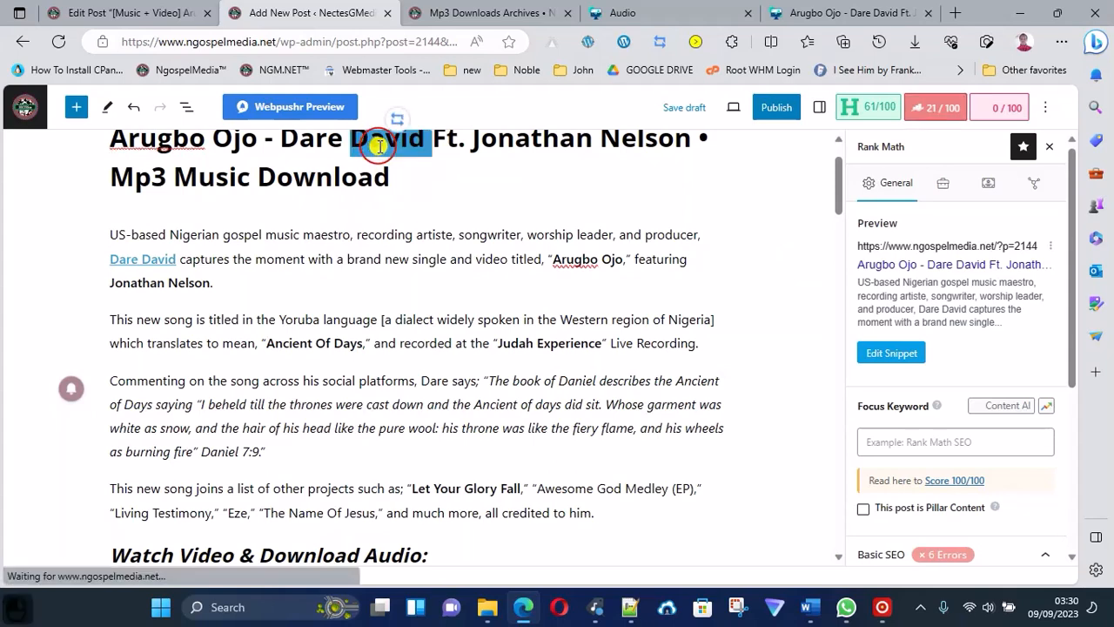
pyautogui.tripleClick(368, 145)
pyautogui.hotkey('ctrl', 'c')
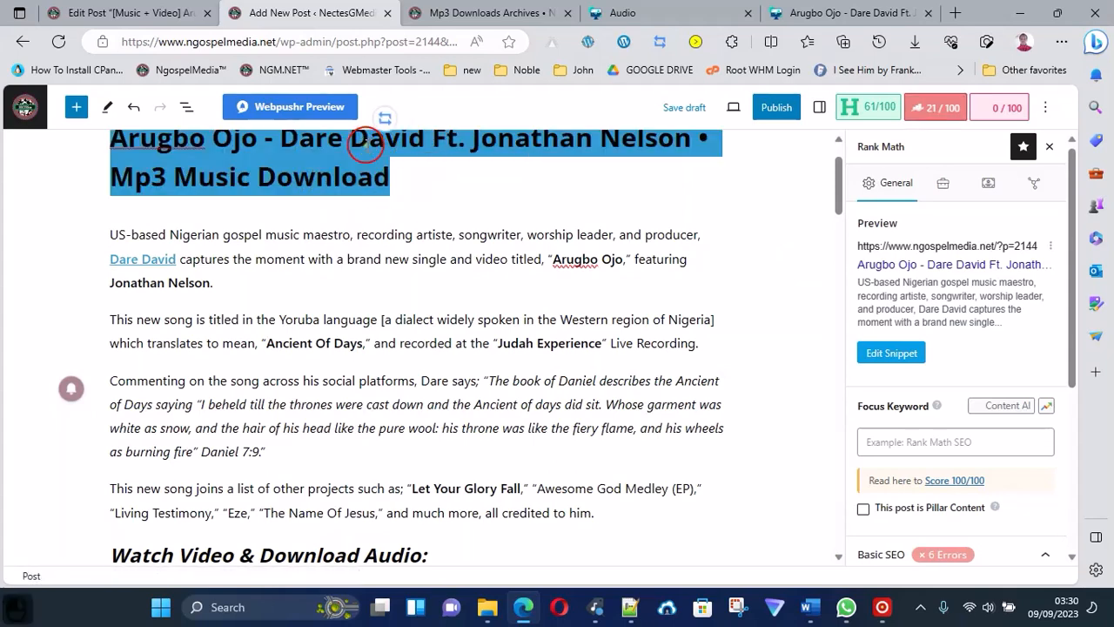
pyautogui.press('ctrl')
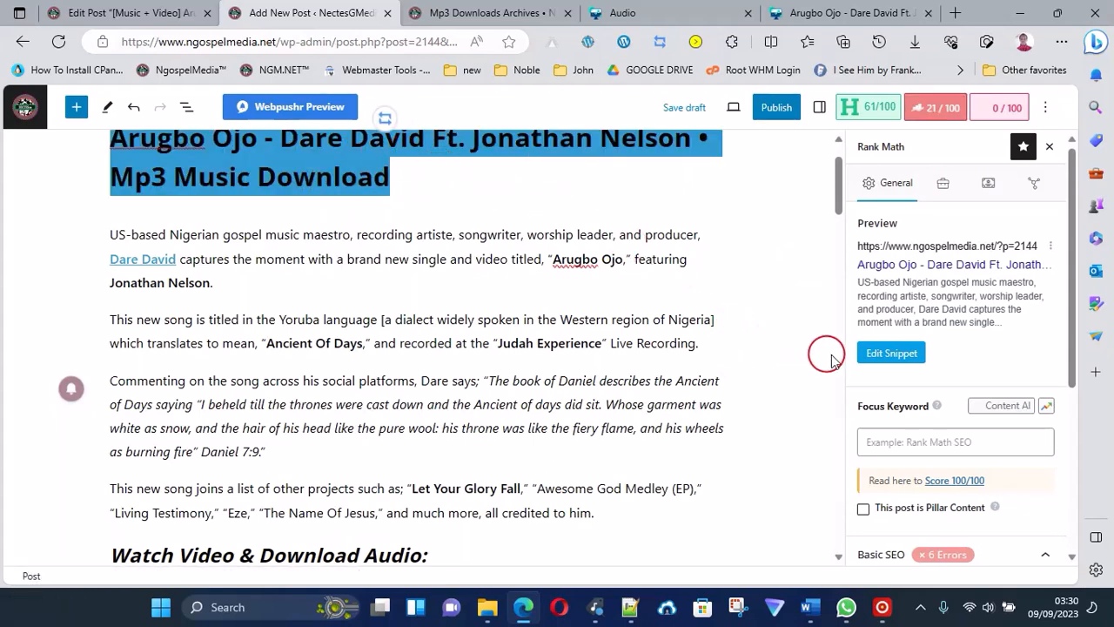
# Edit the Rank Math snippet and fill its description with the copied post title followed by " |".
pyautogui.click(880, 353)
pyautogui.click(417, 453)
pyautogui.scroll(-1, 439, 492)
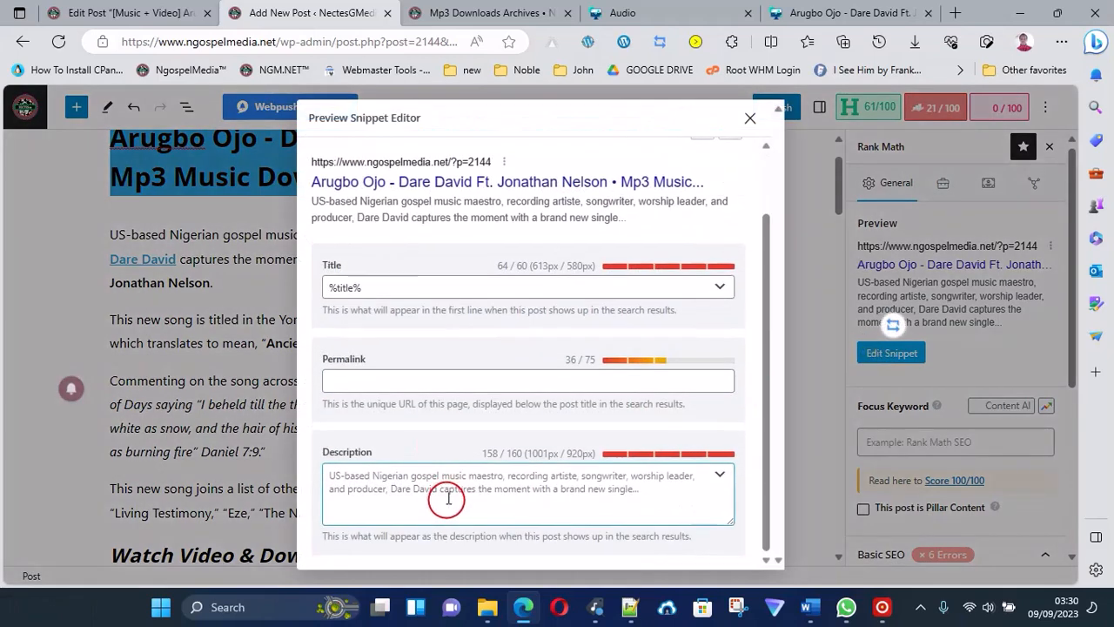
pyautogui.click(456, 471)
pyautogui.press('ctrl')
pyautogui.hotkey('ctrl', 'v')
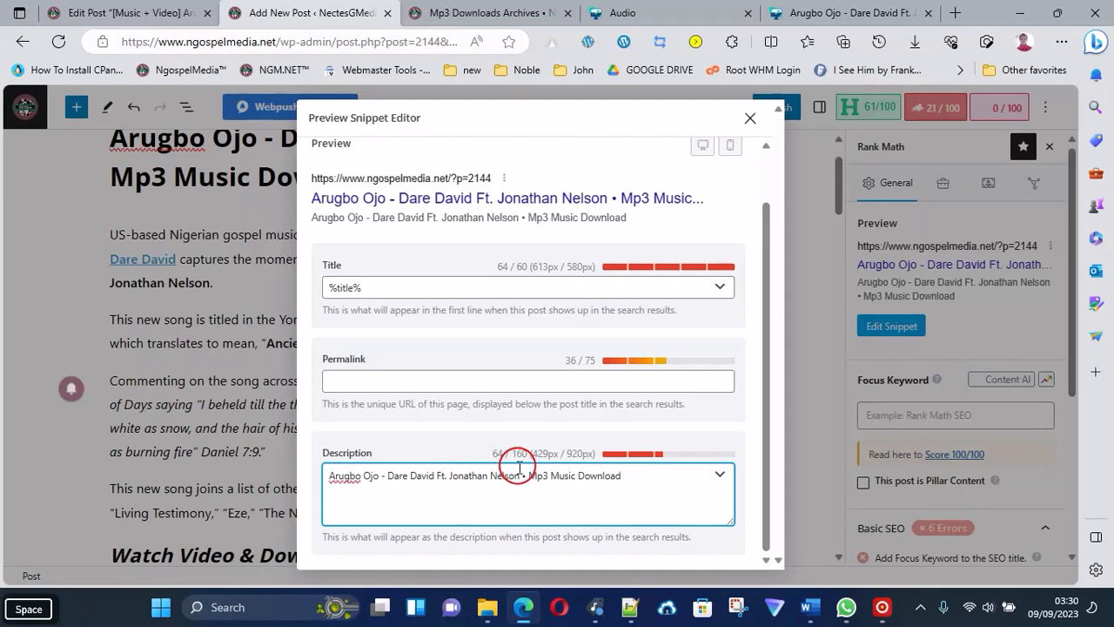
pyautogui.press('shift')
pyautogui.write('|')
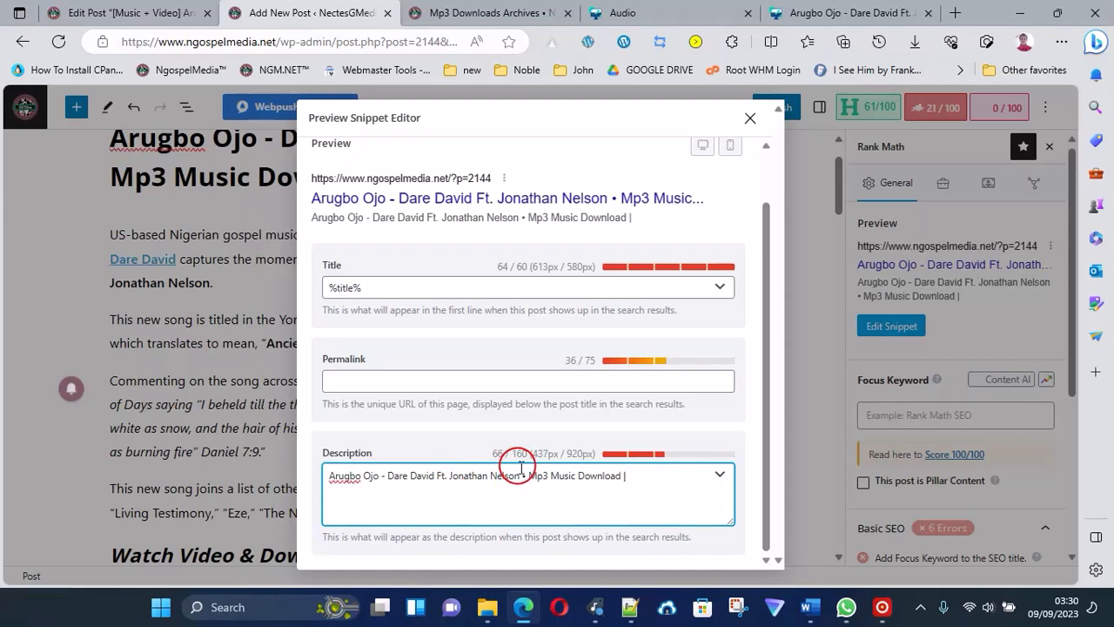
# Switch to Notepad++ to check the sample description in the "new 2" note, and return to the browser.
pyautogui.click(629, 607)
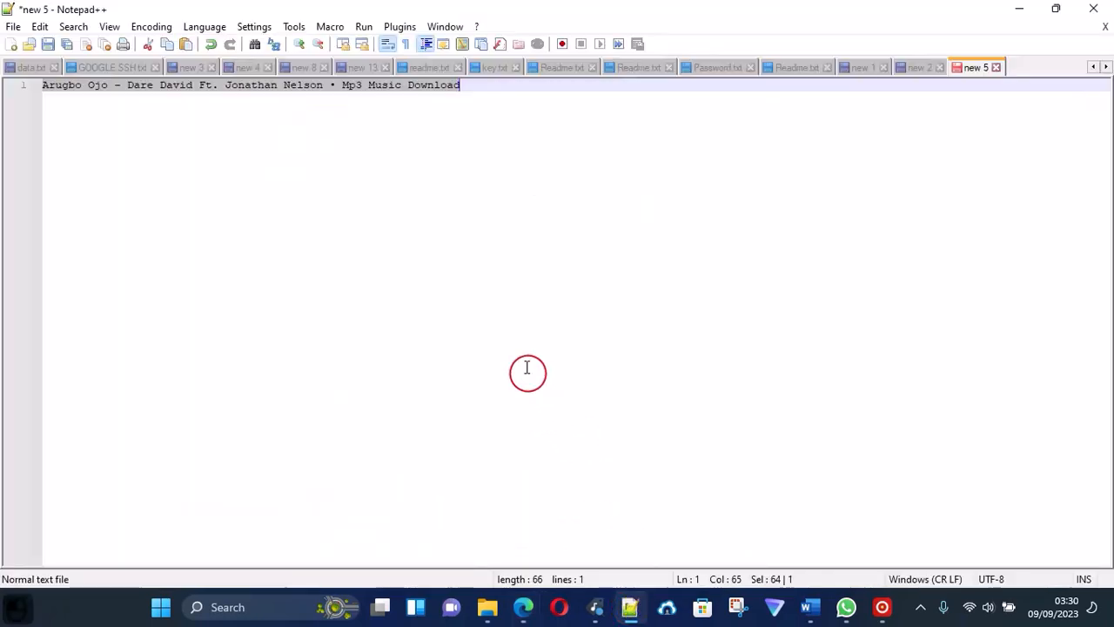
pyautogui.click(923, 69)
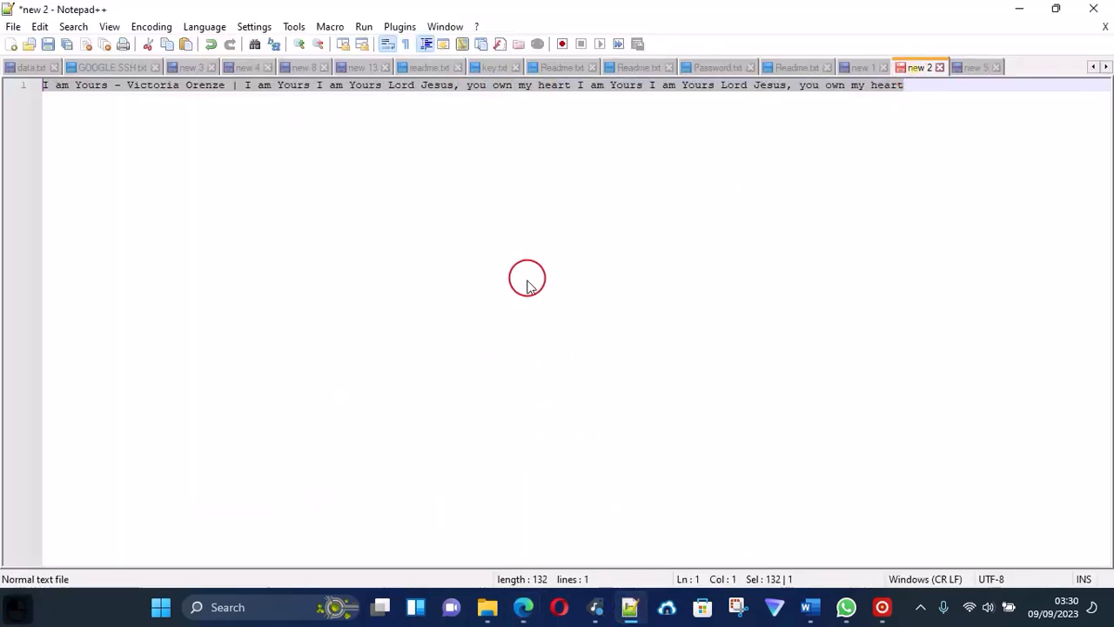
pyautogui.click(523, 606)
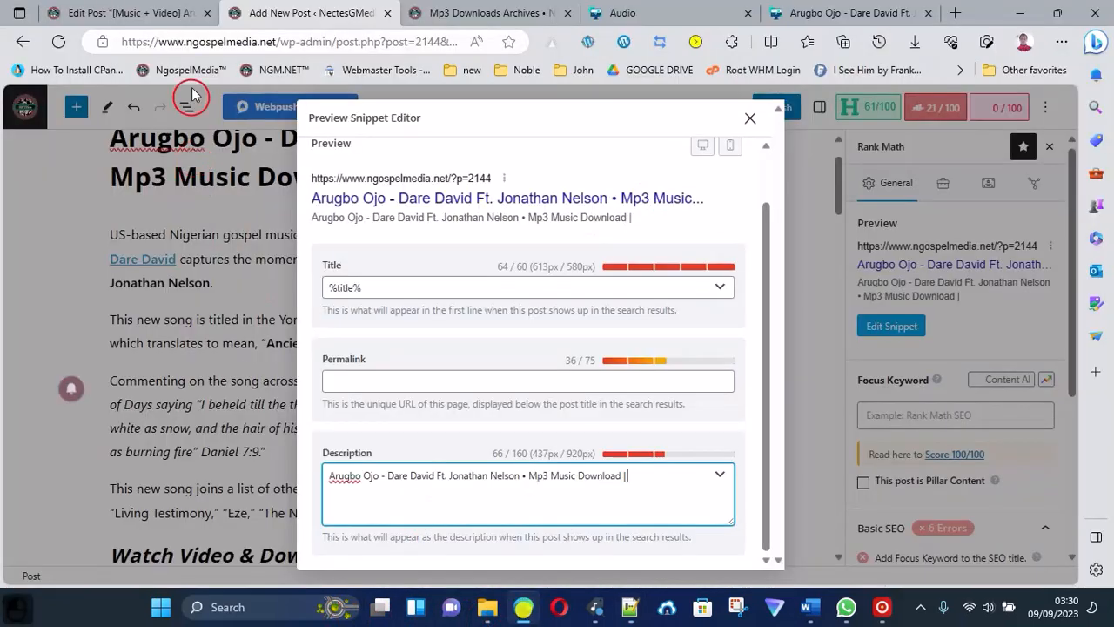
# Go to the source post on ngospelmedia.org and copy the article's opening text, starting from "US-based Nigerian gospel music maestro".
pyautogui.click(159, 9)
pyautogui.hotkey('ctrl', 'a')
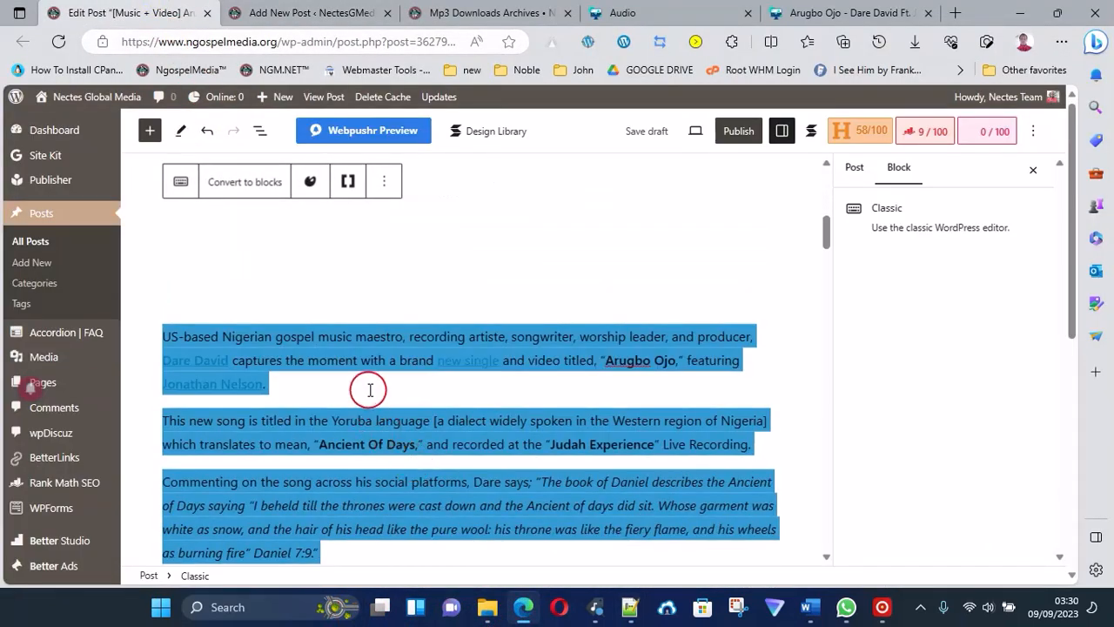
pyautogui.click(197, 337)
pyautogui.click(162, 338)
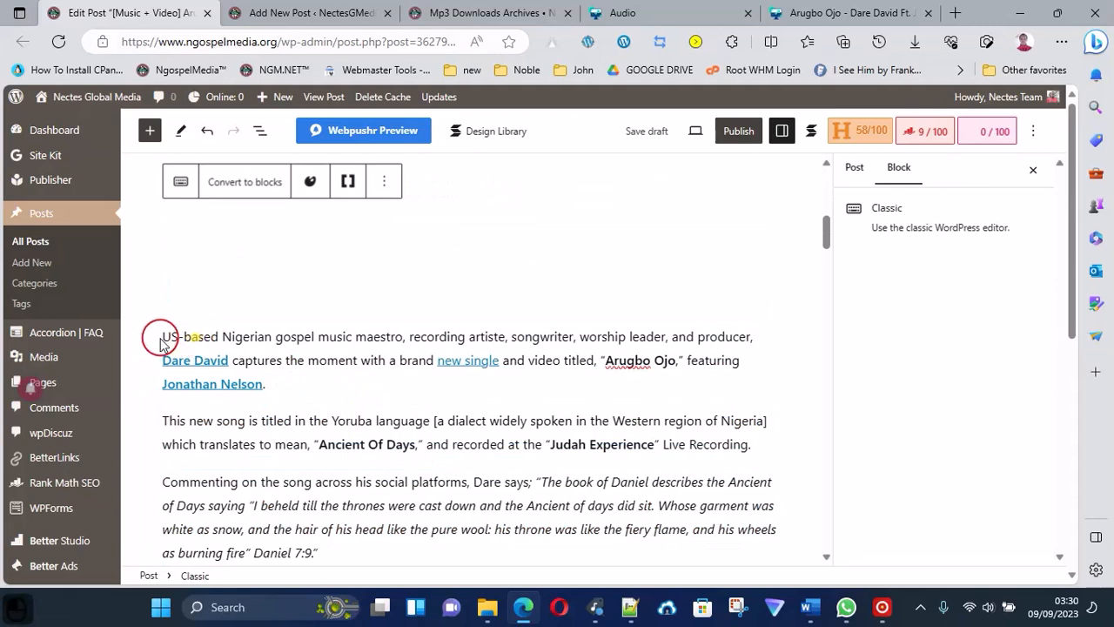
pyautogui.moveTo(162, 336); pyautogui.dragTo(845, 7)
pyautogui.press('ctrl')
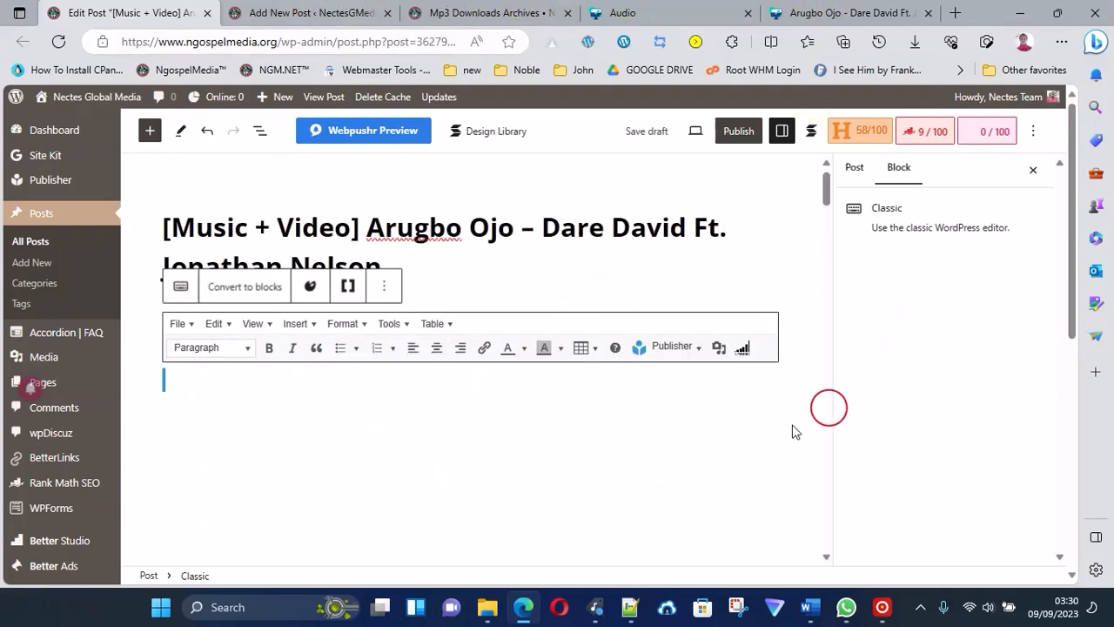
# Open the source post's Rank Math snippet editor and examine its title, permalink and description.
pyautogui.click(933, 130)
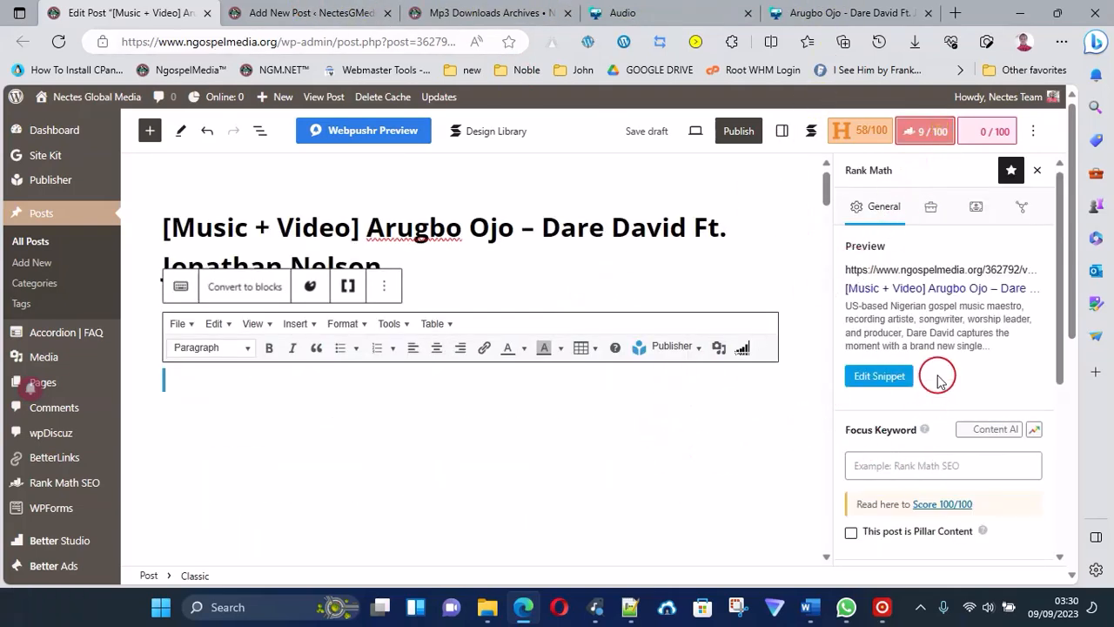
pyautogui.click(881, 376)
pyautogui.scroll(-1, 576, 491)
pyautogui.scroll(-1, 576, 491)
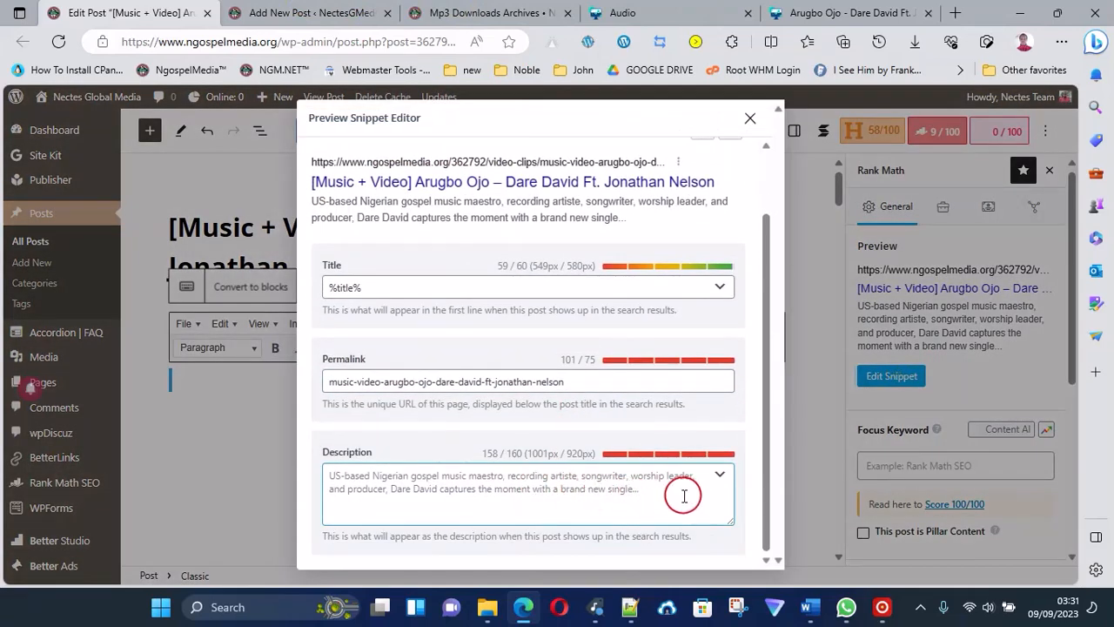
# Back in the new post, append the copied text to the snippet description, trim it to end at "worship leader." and close the snippet editor.
pyautogui.click(348, 23)
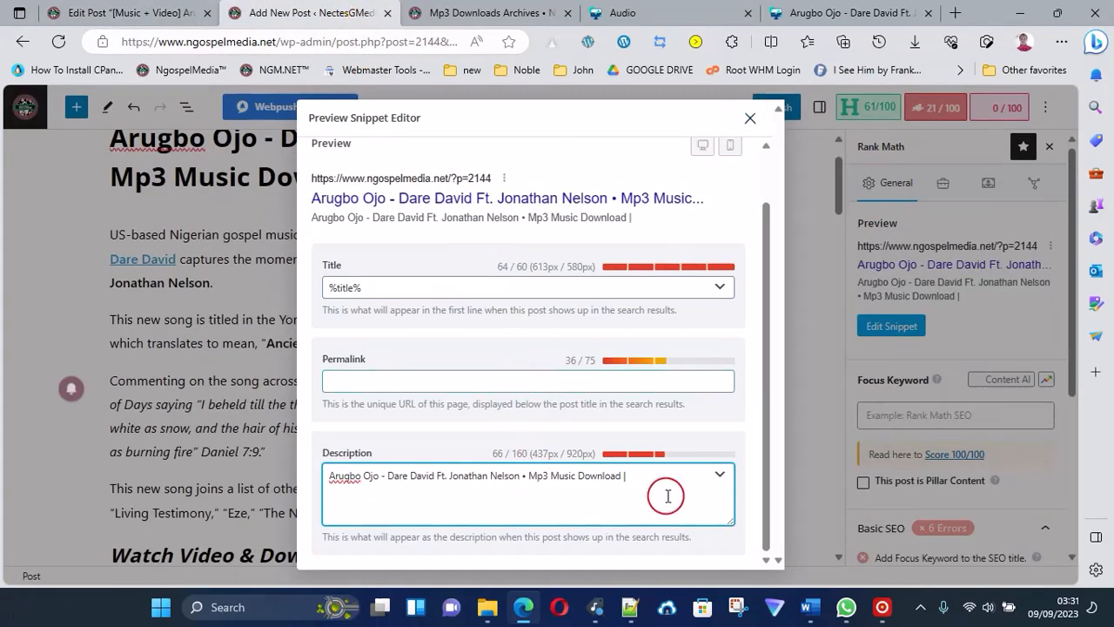
pyautogui.write('US-based Nigerian gospel music maestro, recording artiste, songwriter, worship leader, and producer, Dare David captures the moment with a brand')
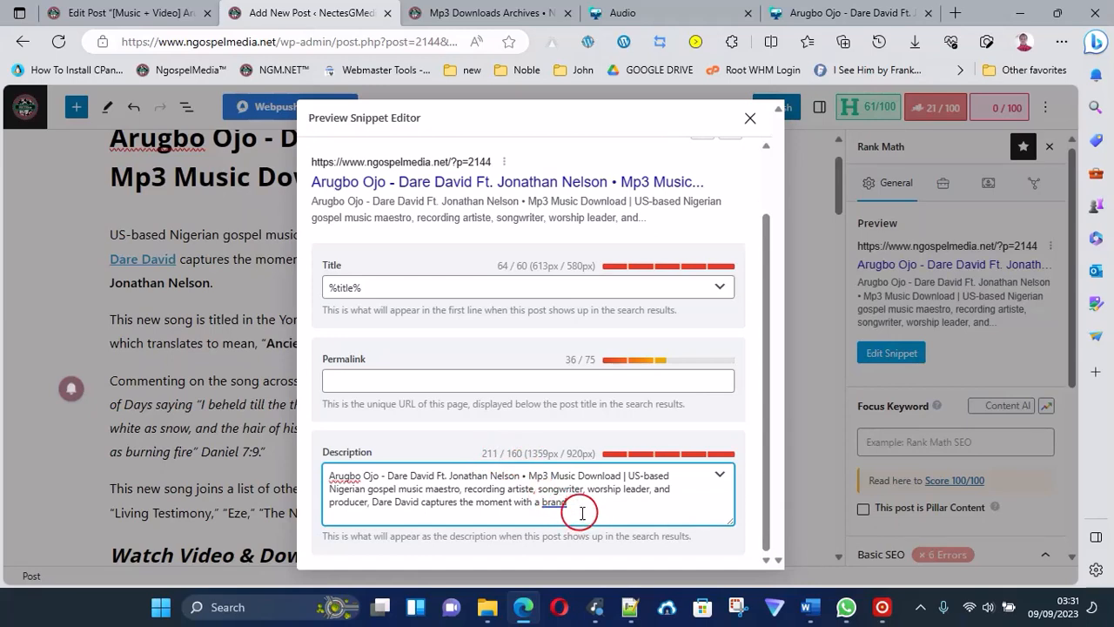
pyautogui.press('BackSpace')
pyautogui.press('BackSpace')
pyautogui.press('BackSpace')
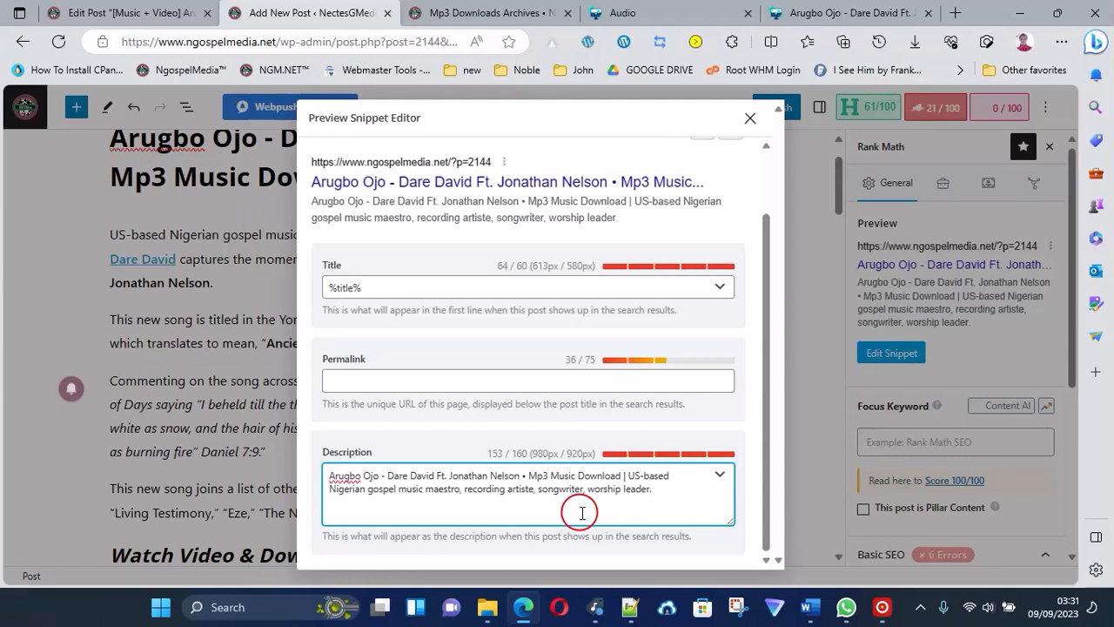
pyautogui.click(751, 120)
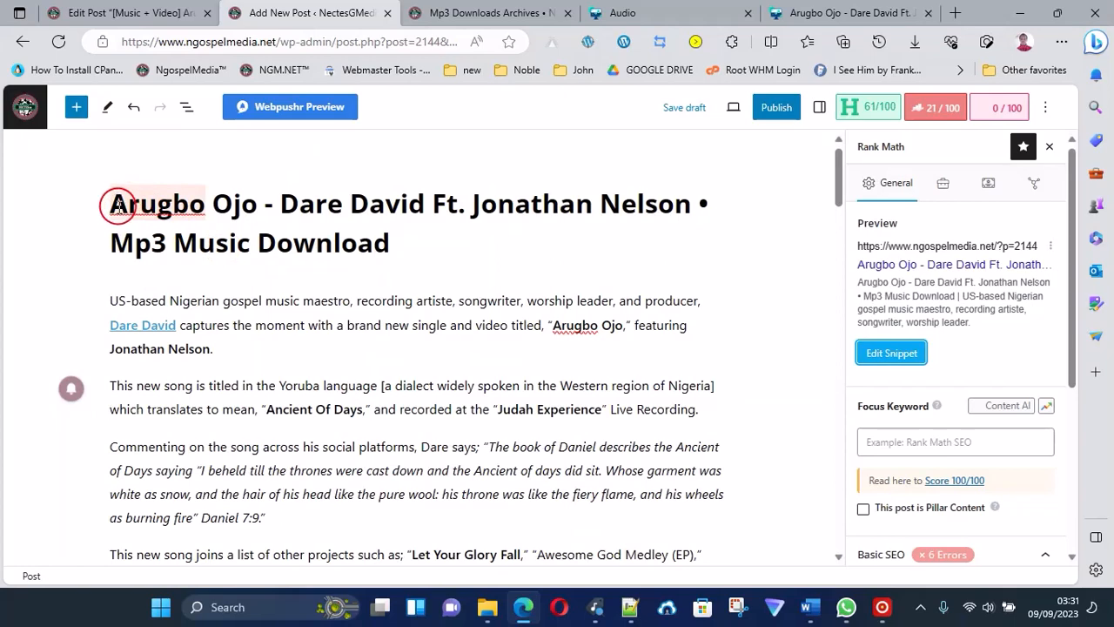
# Copy "Arugbo Ojo" from the post title and add it as the Rank Math focus keyword.
pyautogui.moveTo(116, 206); pyautogui.dragTo(237, 210)
pyautogui.rightClick(236, 210)
pyautogui.click(122, 341)
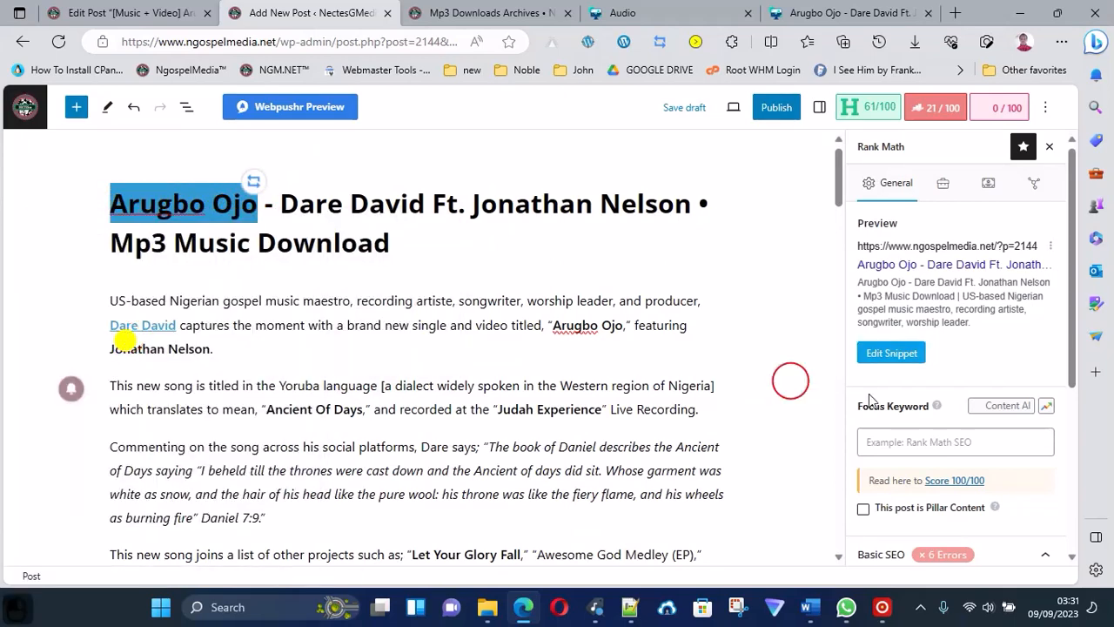
pyautogui.click(905, 455)
pyautogui.hotkey('ctrl', 'v')
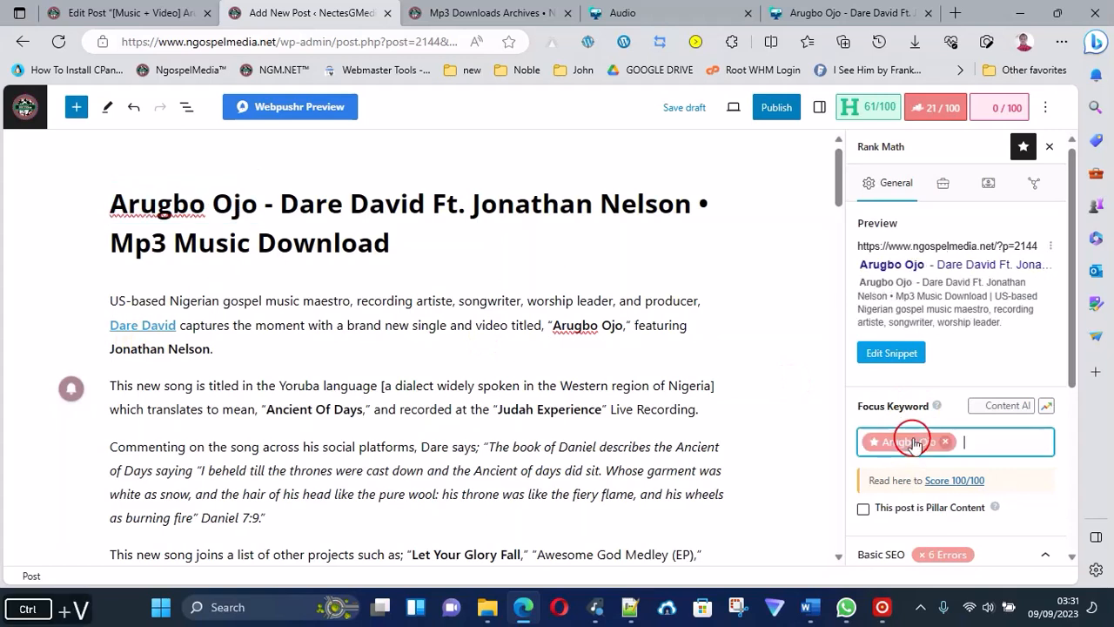
# Add the full post title as a second focus keyword, review the Basic SEO checks, and return to the post settings.
pyautogui.click(317, 296)
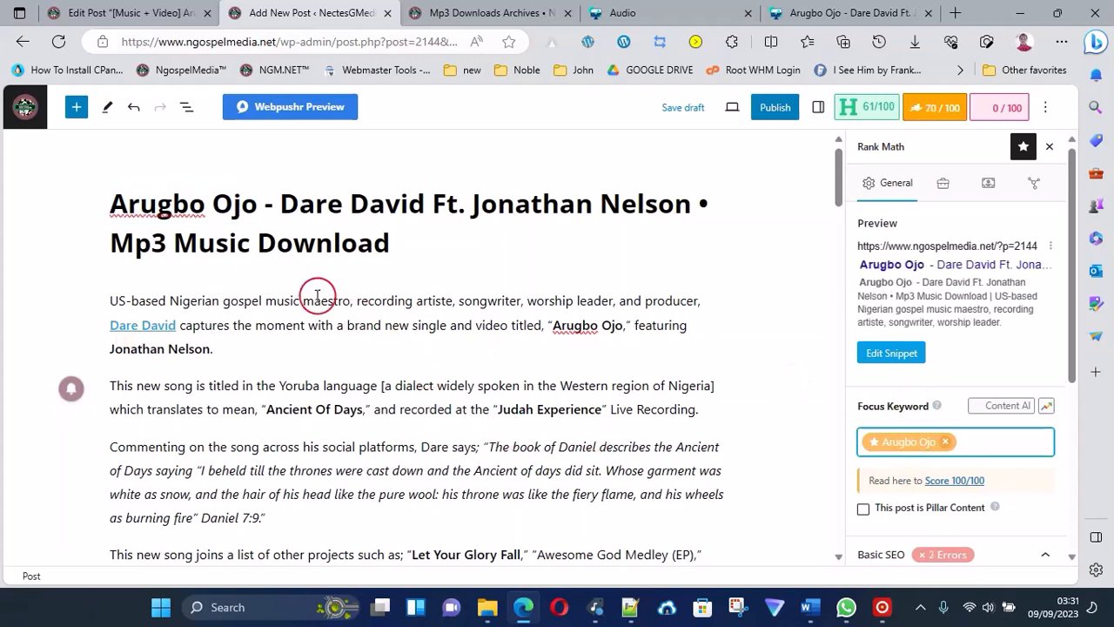
pyautogui.tripleClick(318, 201)
pyautogui.hotkey('ctrl', 'c')
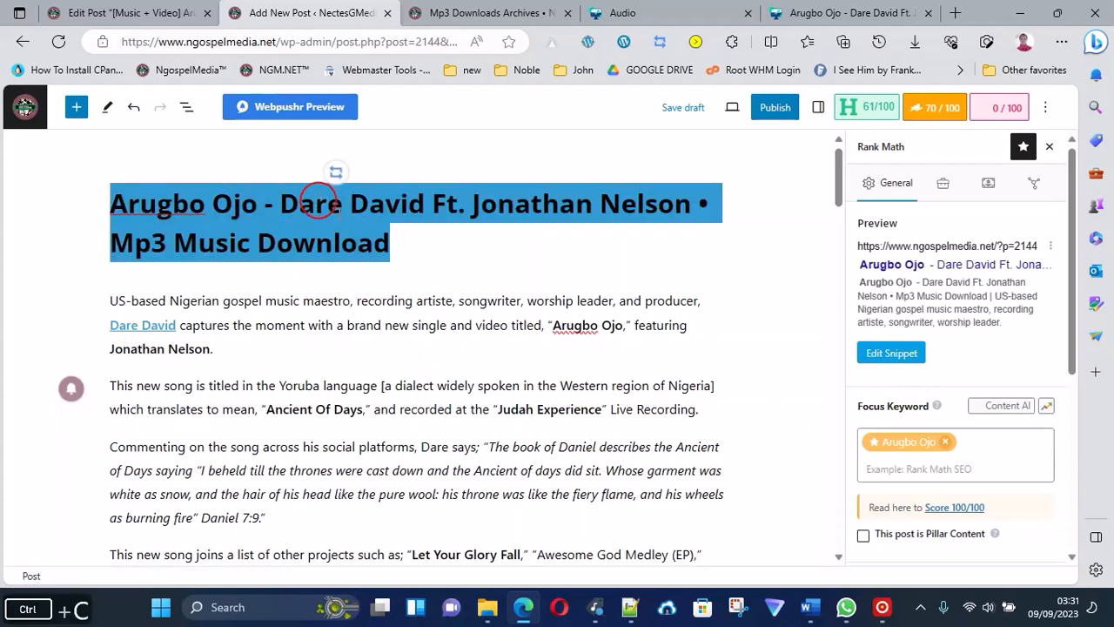
pyautogui.click(997, 452)
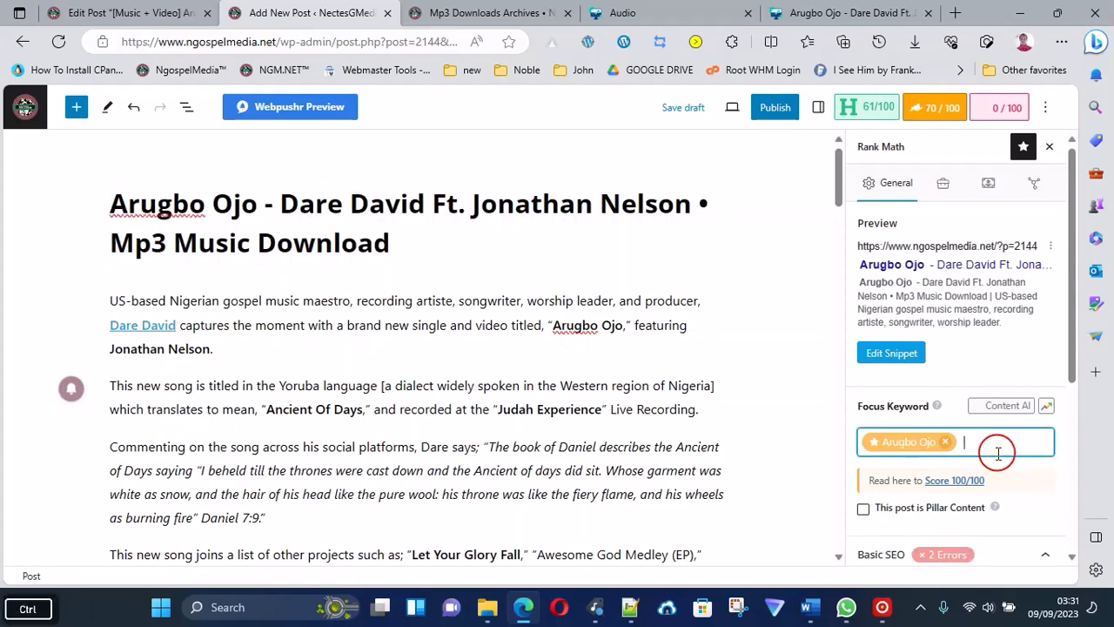
pyautogui.hotkey('ctrl', 'v')
pyautogui.scroll(-5, 941, 492)
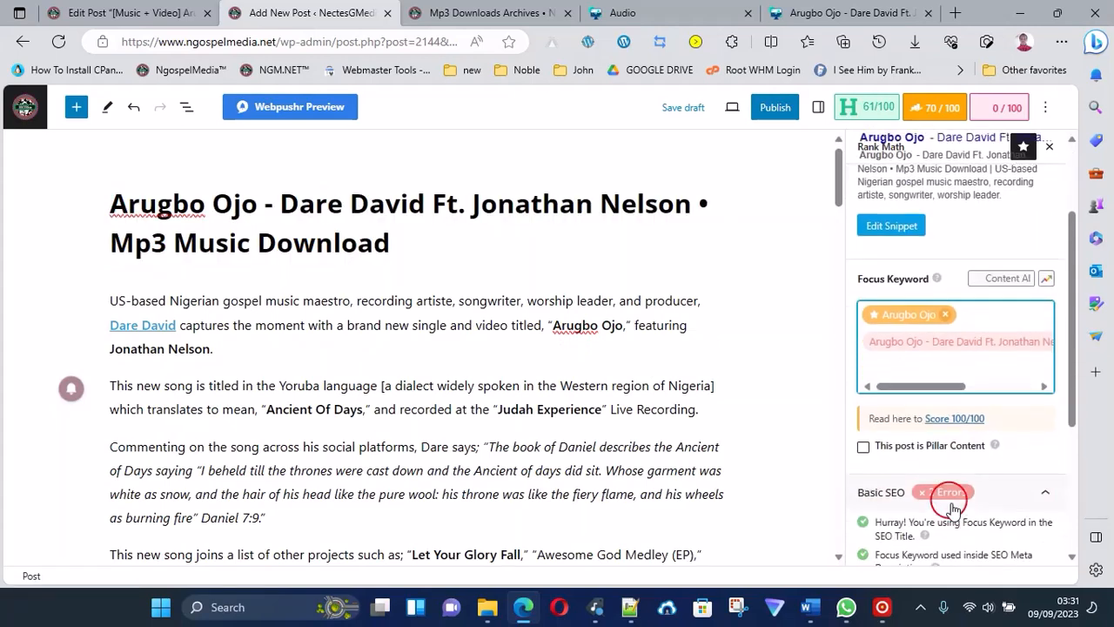
pyautogui.scroll(3, 953, 474)
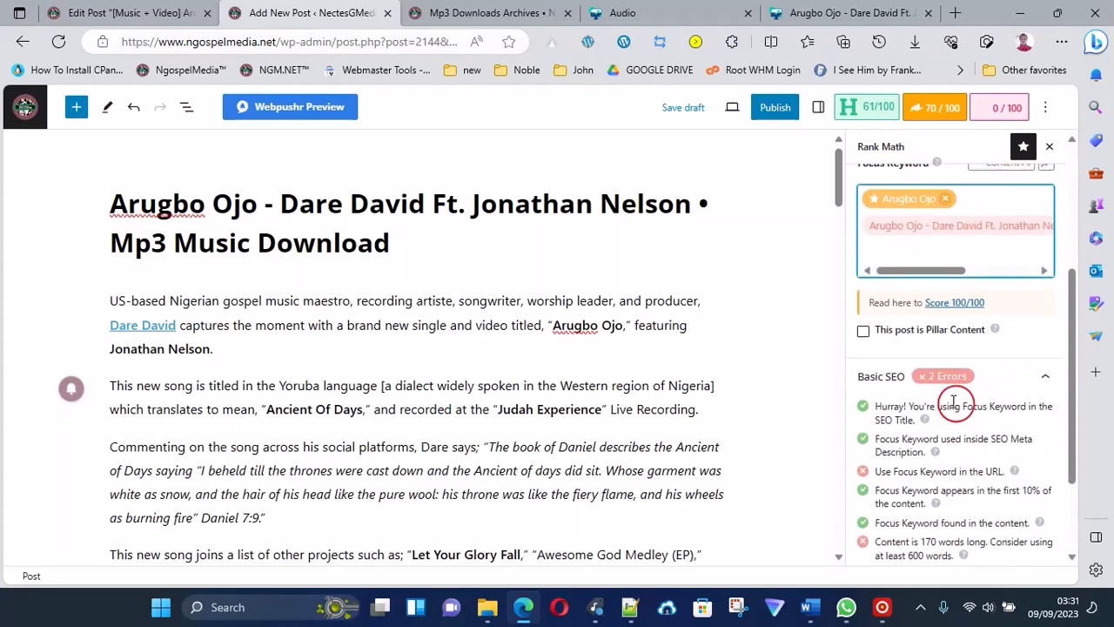
pyautogui.click(818, 107)
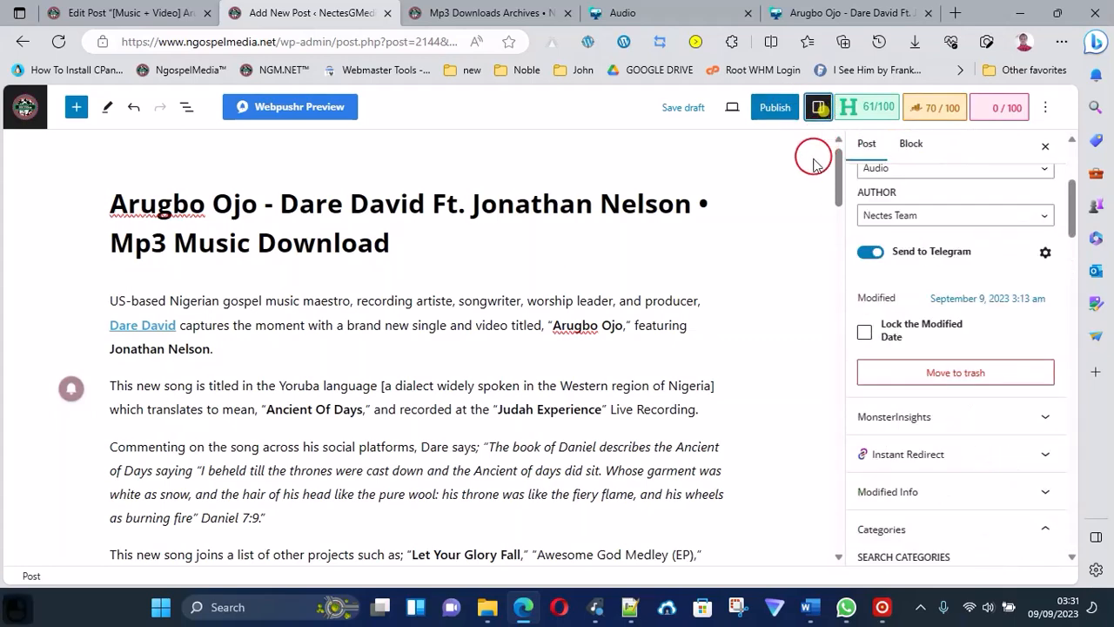
# Review the draft post's body text, video shortcode, MP3 download link and post settings before publishing.
pyautogui.scroll(-7, 527, 396)
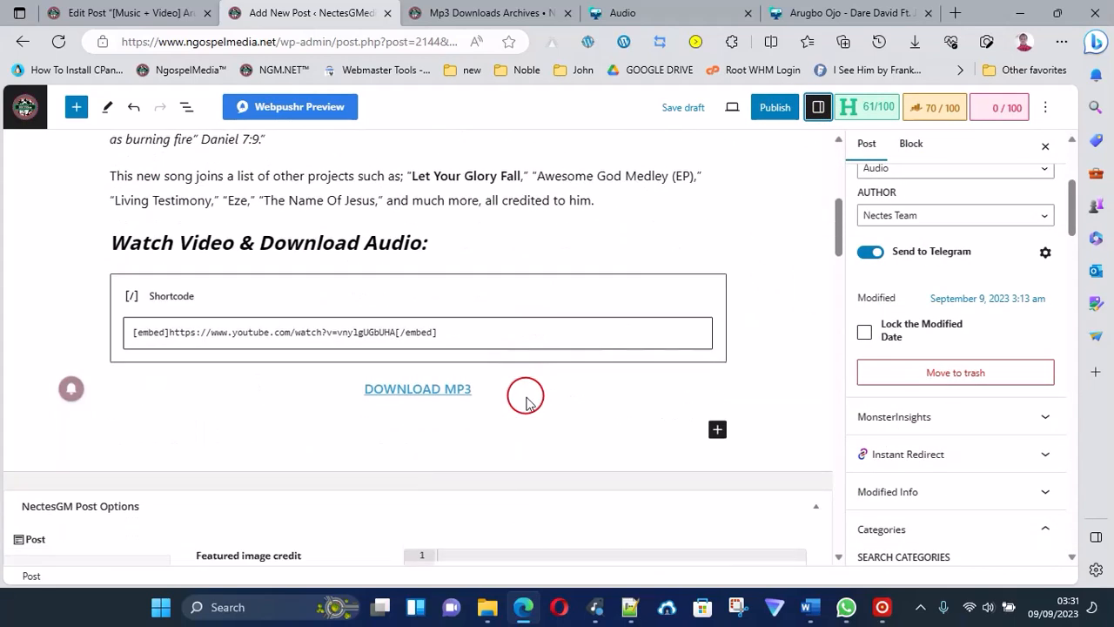
pyautogui.scroll(2, 575, 309)
pyautogui.scroll(2, 576, 309)
pyautogui.scroll(-4, 577, 316)
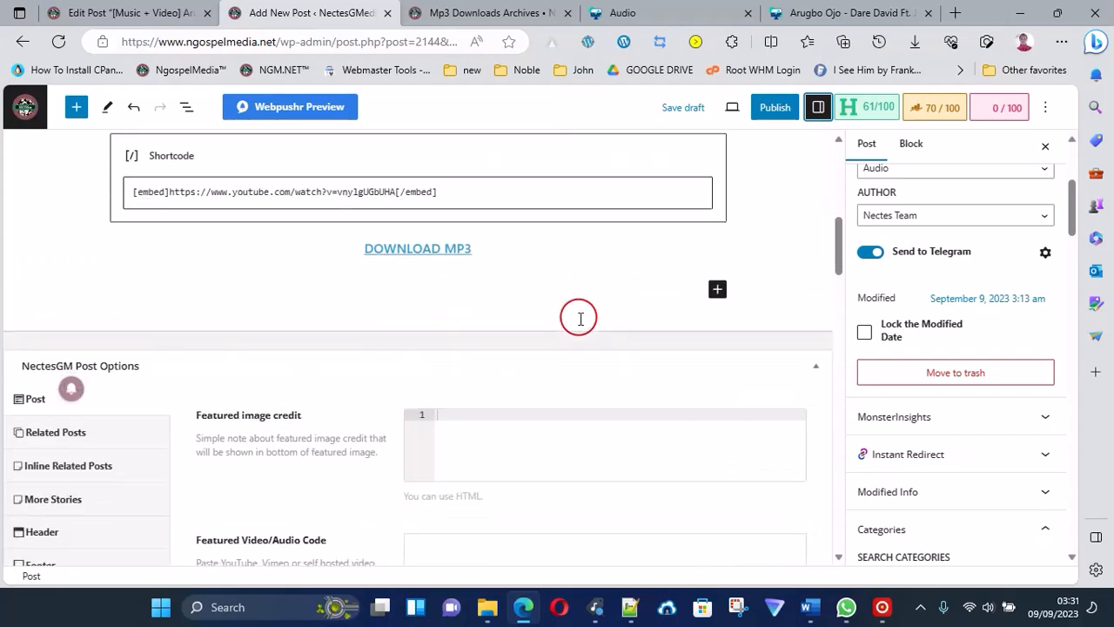
pyautogui.scroll(3, 587, 291)
pyautogui.scroll(3, 842, 252)
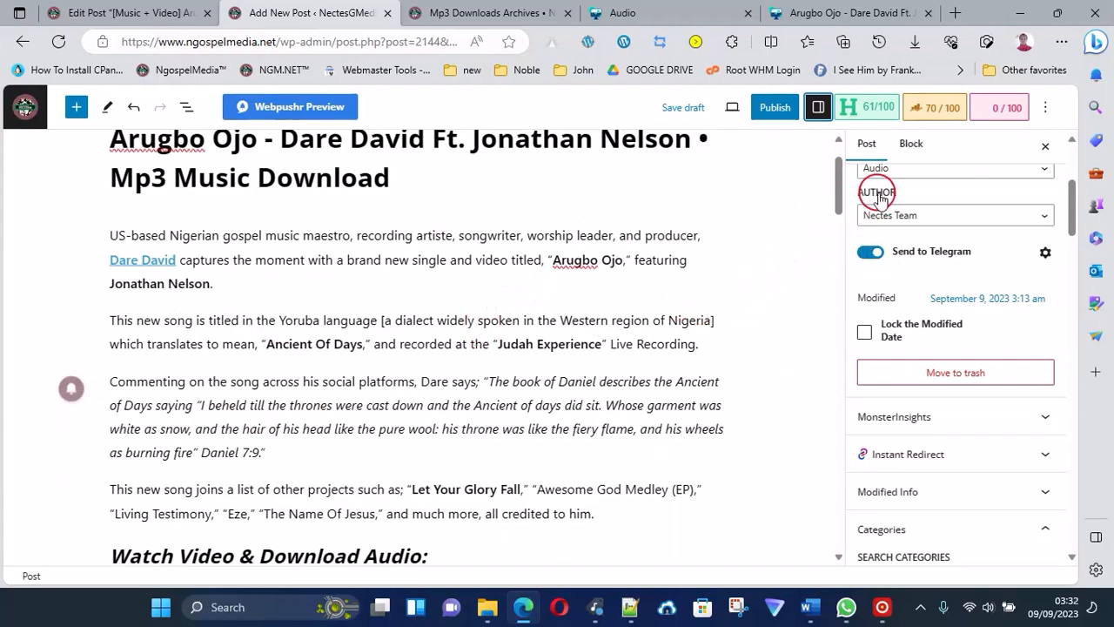
pyautogui.scroll(3, 914, 229)
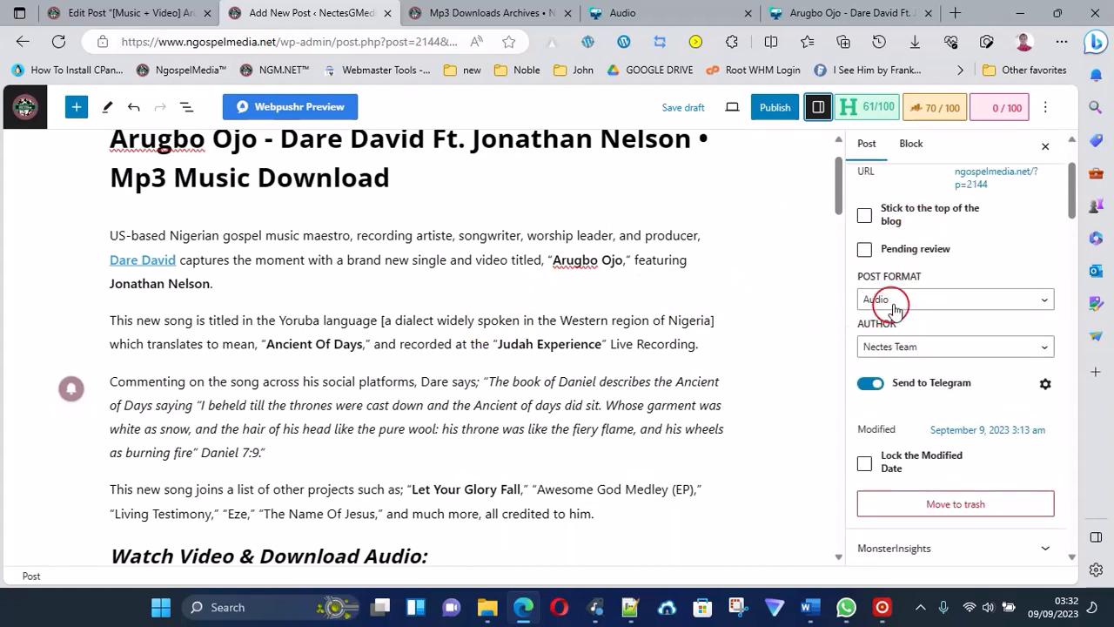
# Switch to NGDrives and copy the direct link from the Arugbo Ojo MP3's sharing codes.
pyautogui.click(879, 12)
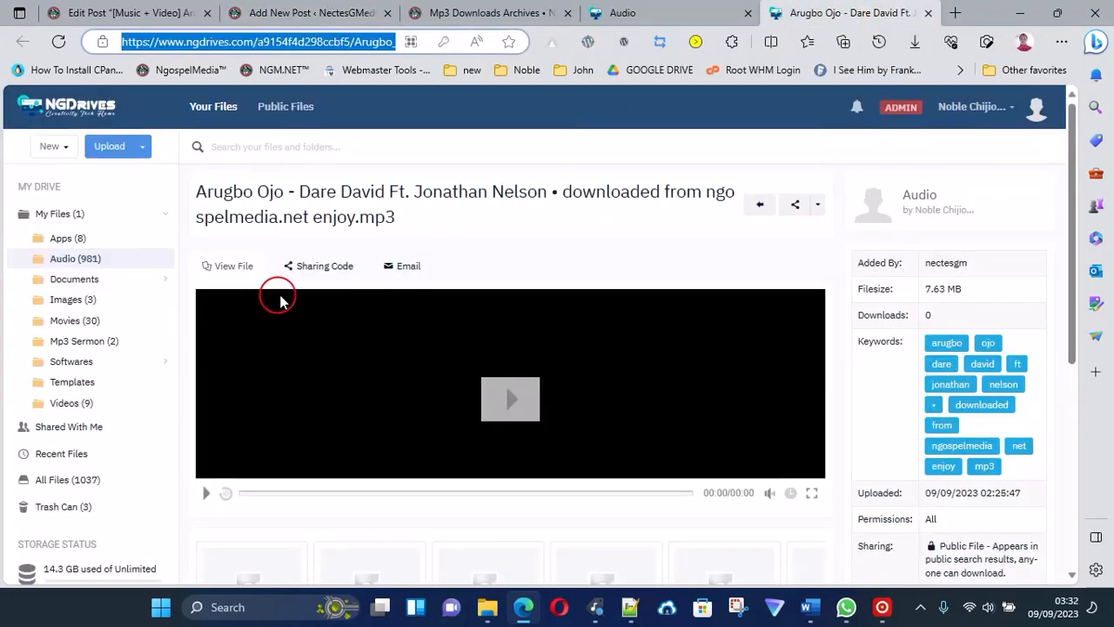
pyautogui.click(331, 275)
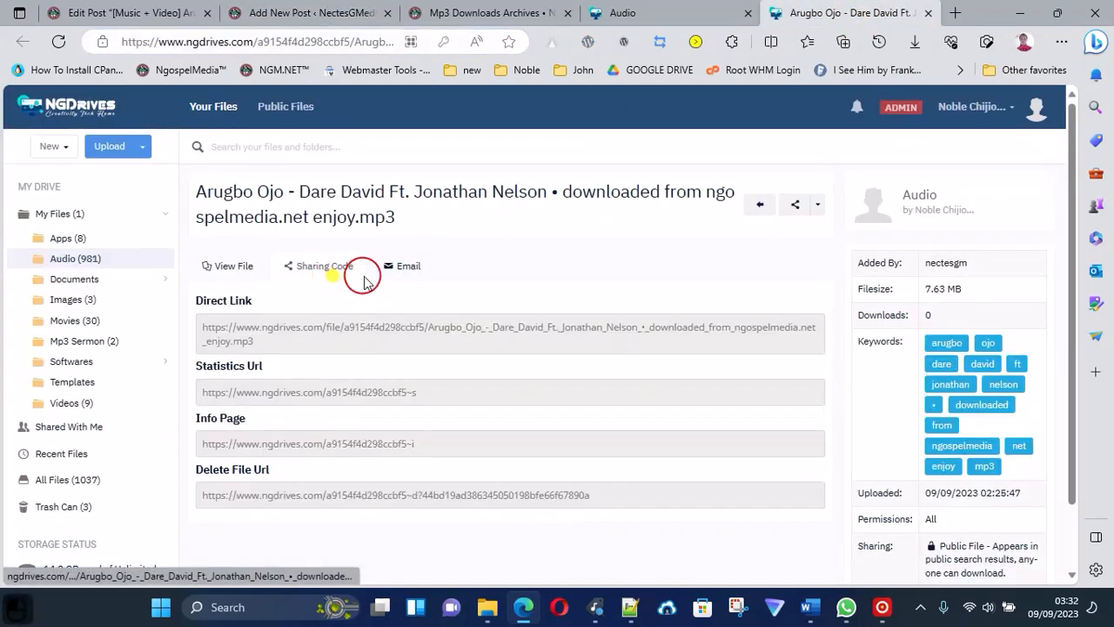
pyautogui.click(273, 331)
pyautogui.rightClick(272, 332)
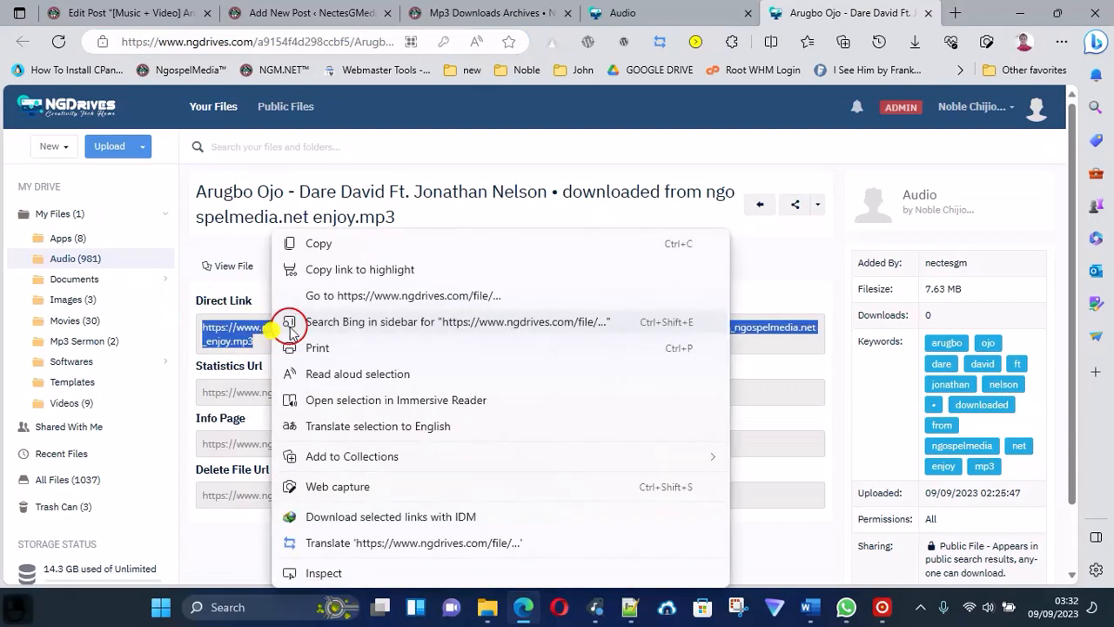
pyautogui.click(320, 241)
# Back in the new post, paste the NGDrives direct link as the Featured Video/Audio Code in the NectesGM Post Options.
pyautogui.click(269, 17)
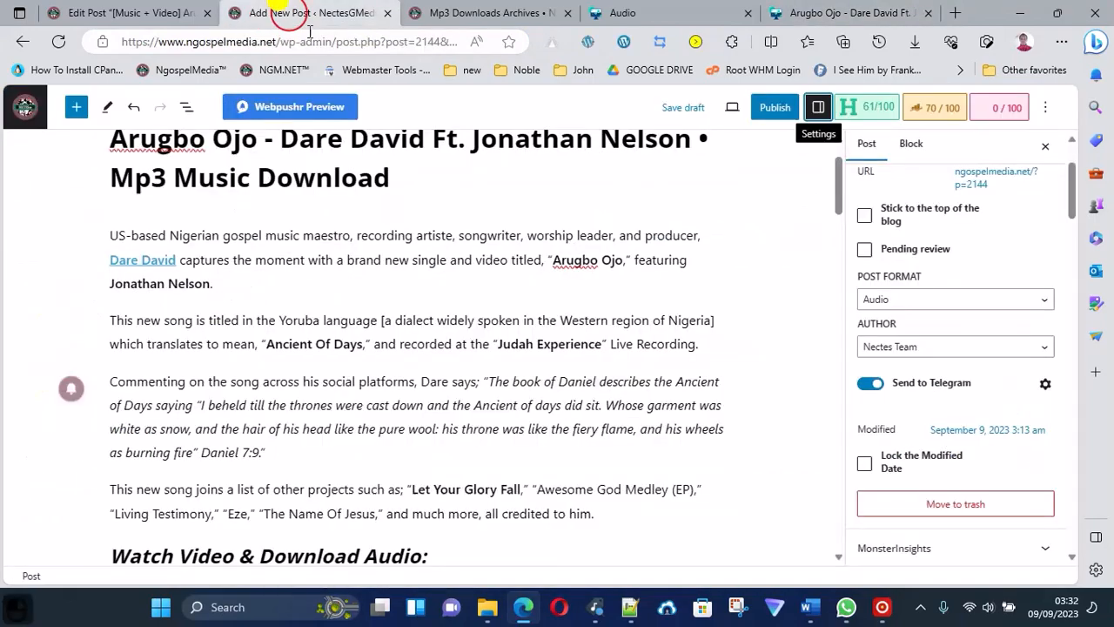
pyautogui.scroll(-5, 425, 422)
pyautogui.scroll(-3, 426, 422)
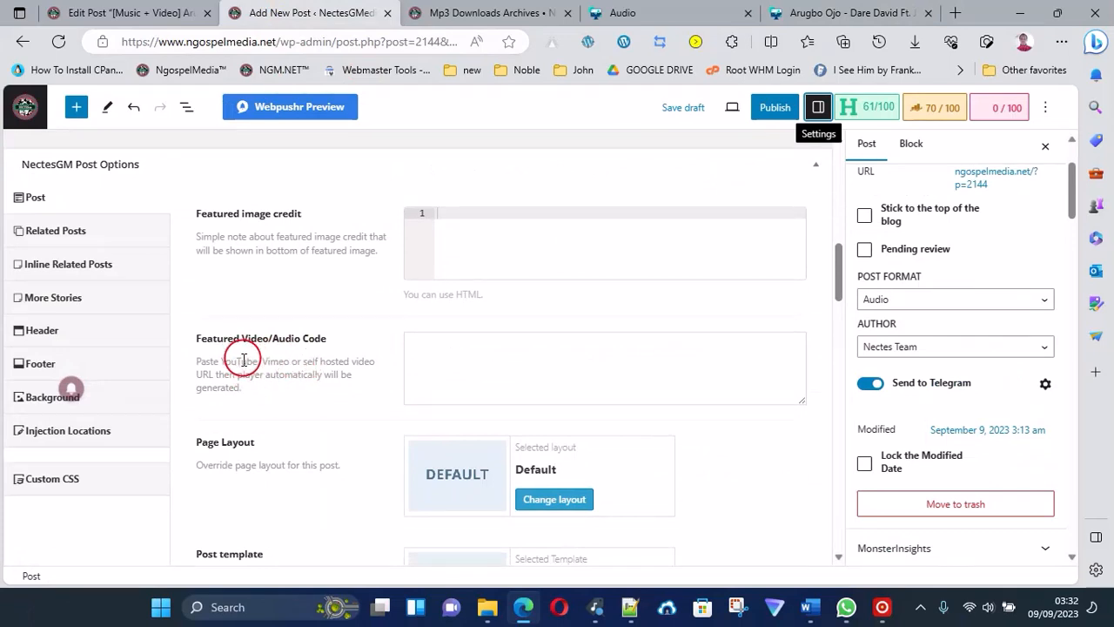
pyautogui.click(425, 351)
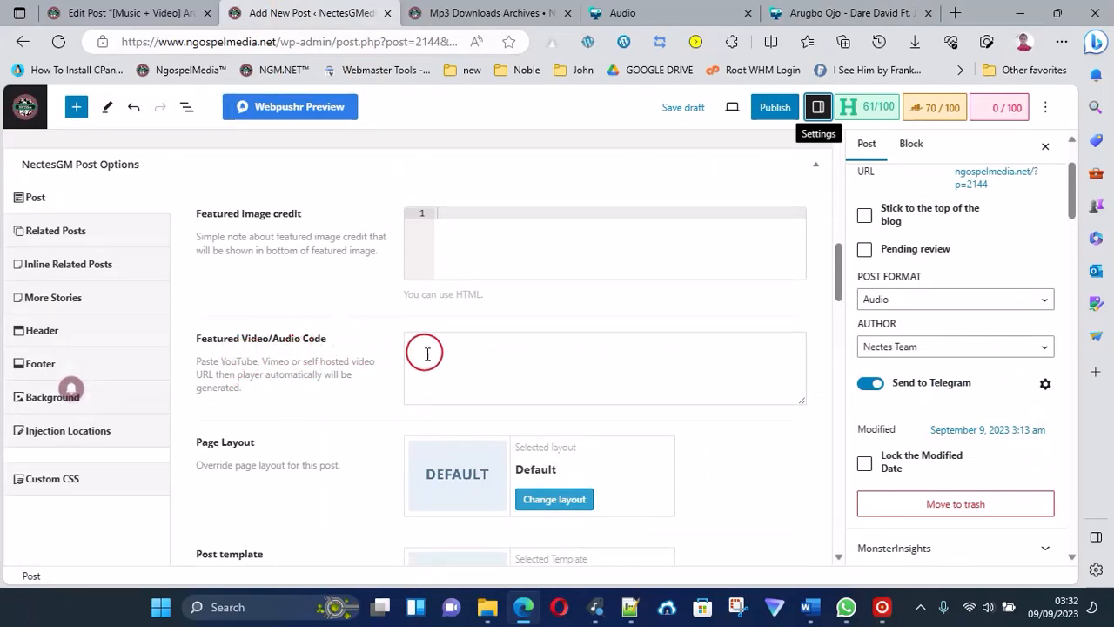
pyautogui.hotkey('ctrl', 'v')
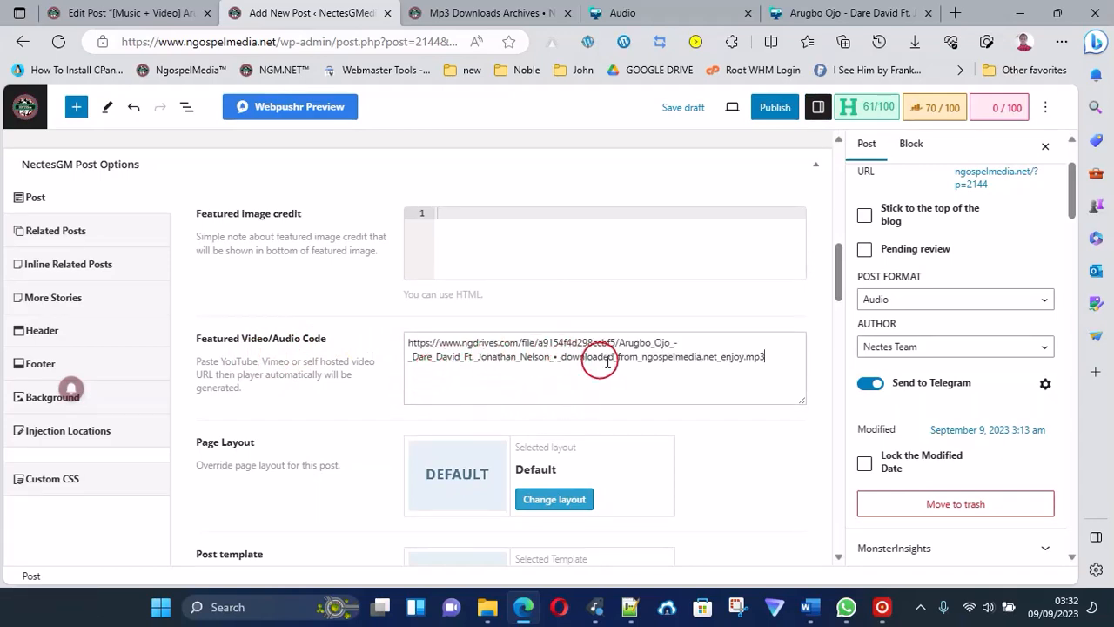
# Recheck the draft's categories and tags, the NGDrives file details and the featured audio link.
pyautogui.scroll(1, 614, 358)
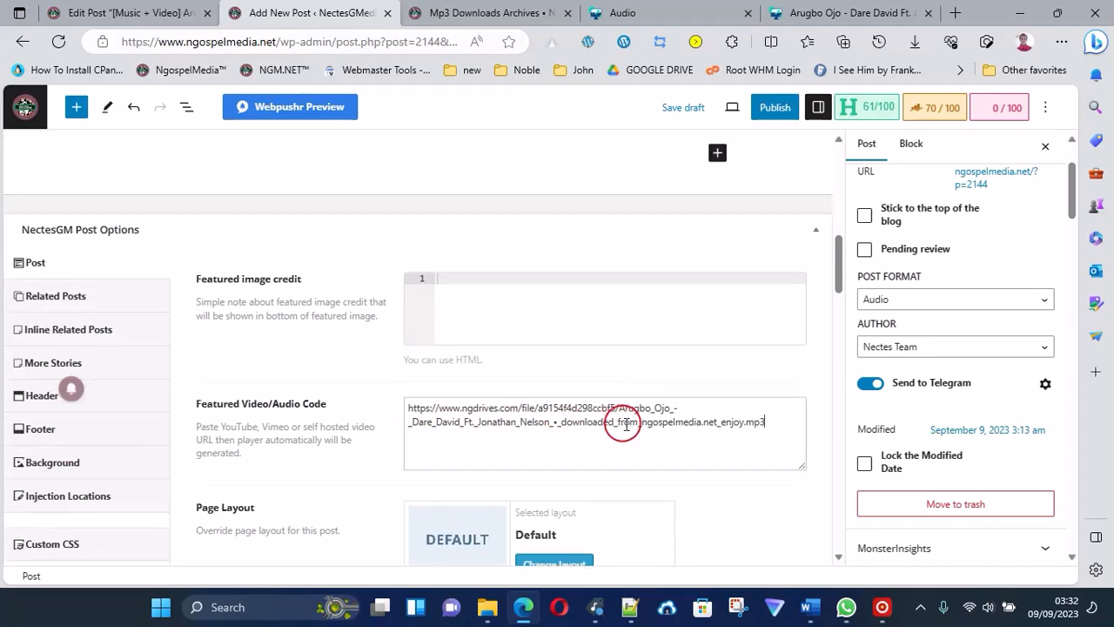
pyautogui.scroll(3, 697, 348)
pyautogui.scroll(-5, 937, 462)
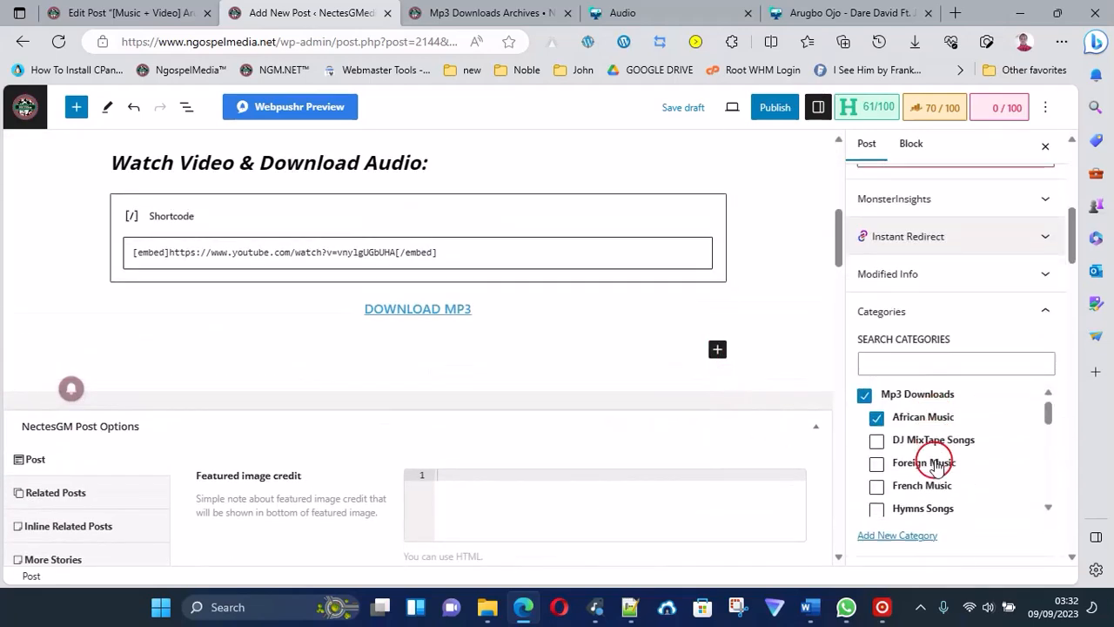
pyautogui.scroll(-2, 938, 463)
pyautogui.scroll(5, 736, 423)
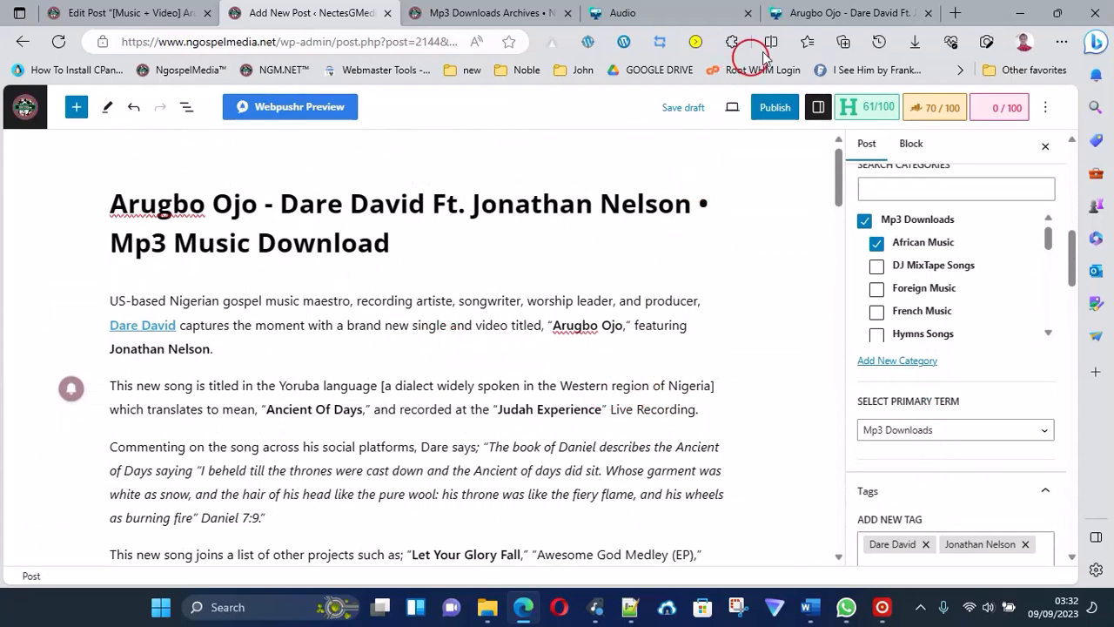
pyautogui.click(803, 13)
pyautogui.scroll(-1, 1042, 461)
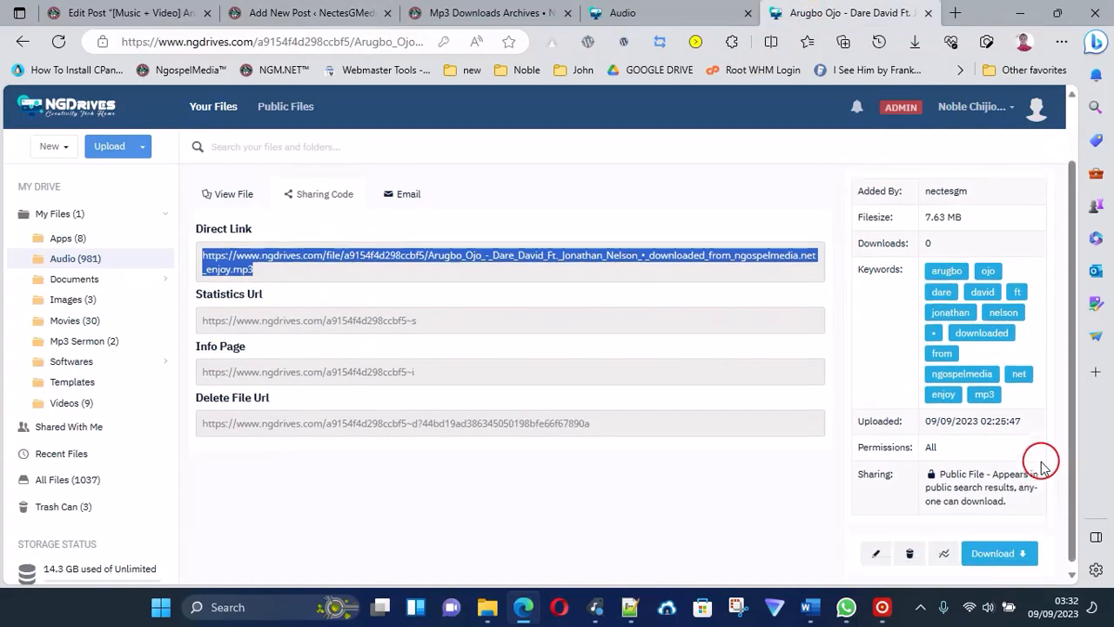
pyautogui.click(296, 11)
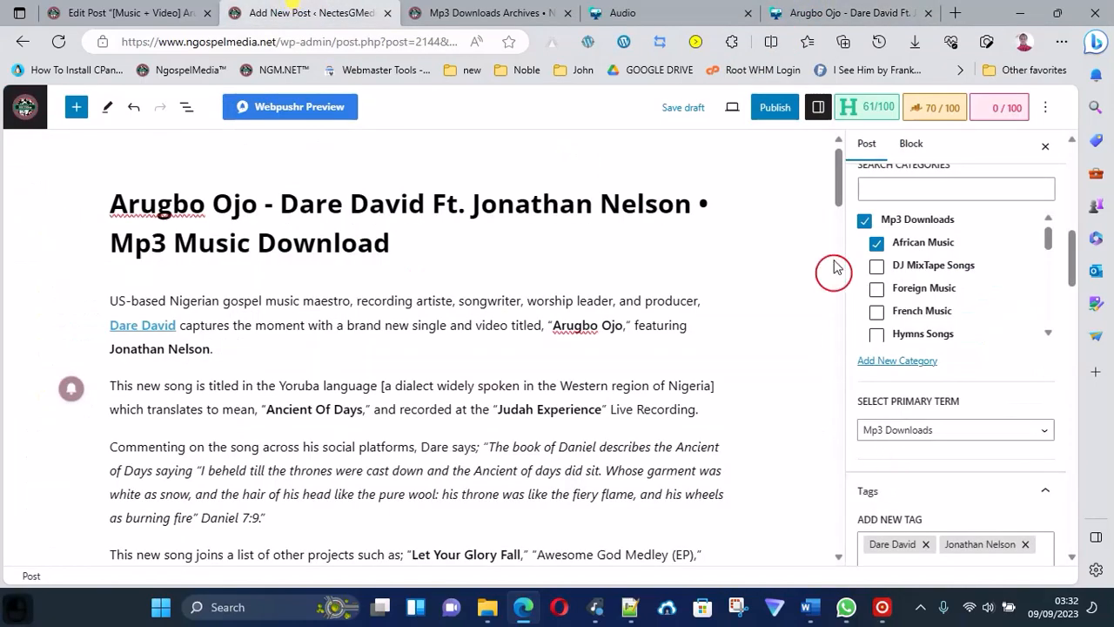
pyautogui.scroll(-7, 600, 392)
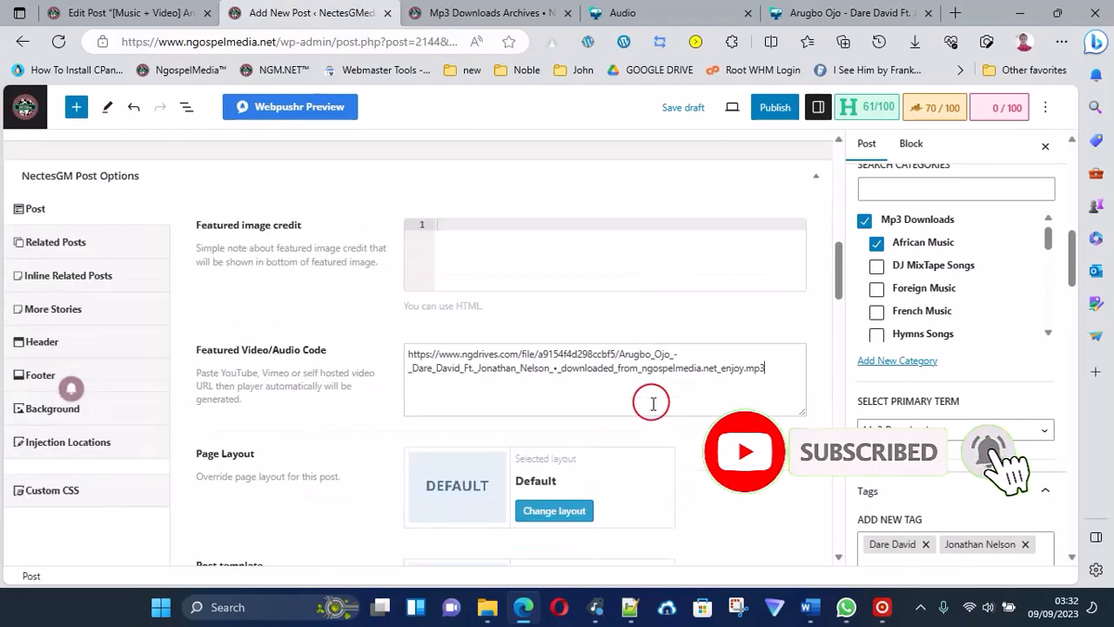
pyautogui.scroll(10, 652, 374)
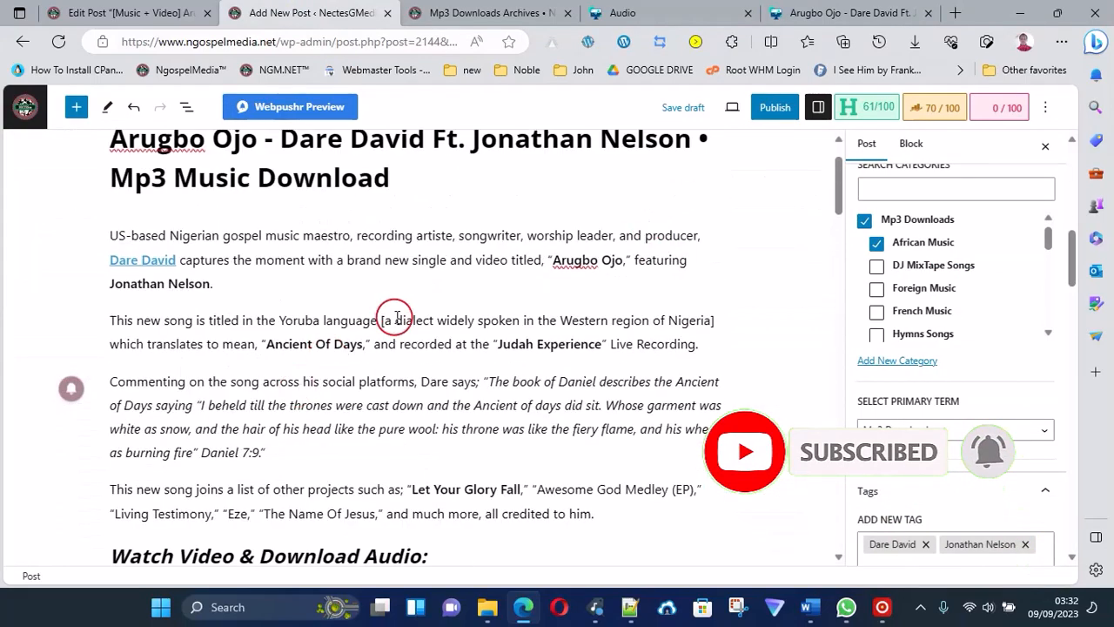
# Publish the post publicly and immediately, and open the live post in a new browser tab.
pyautogui.click(775, 110)
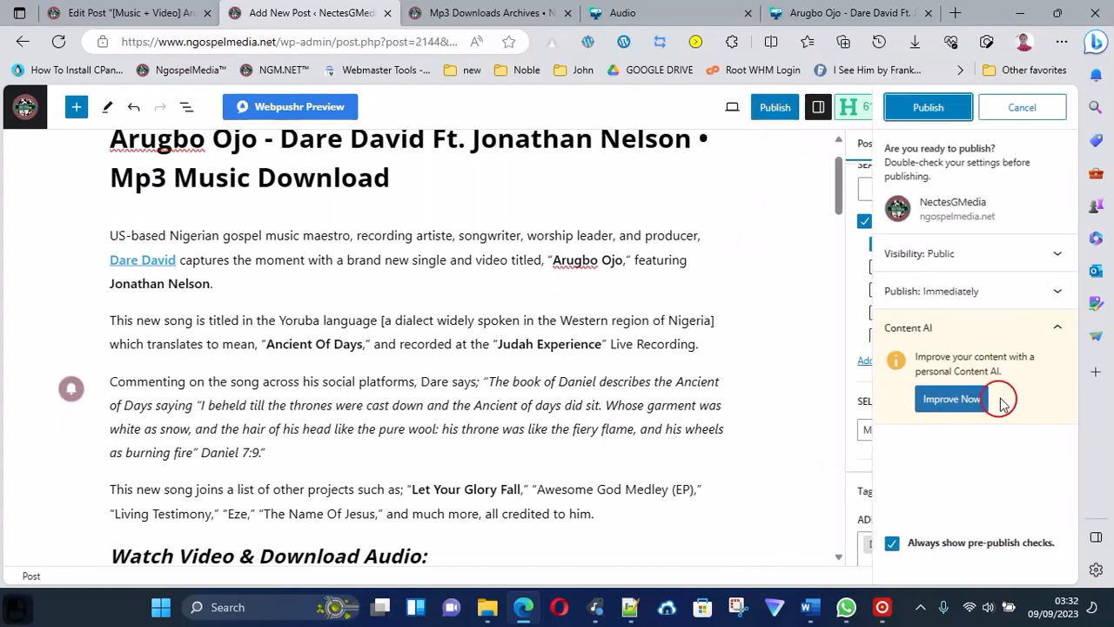
pyautogui.click(929, 108)
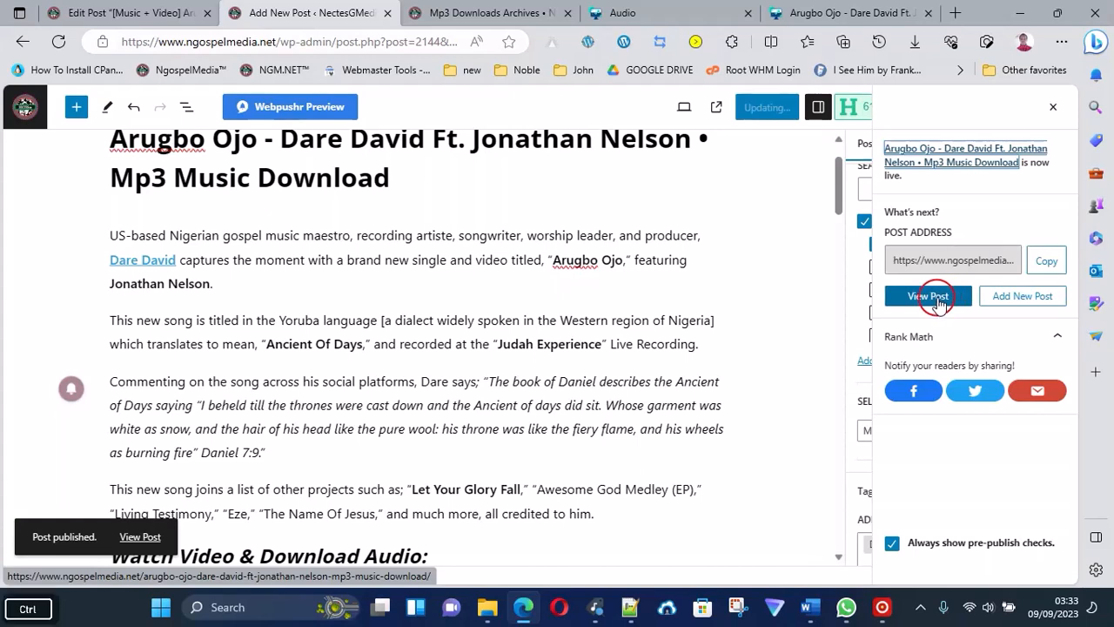
pyautogui.keyDown('ctrl'); pyautogui.click(932, 299); pyautogui.keyUp('ctrl')
pyautogui.click(408, 10)
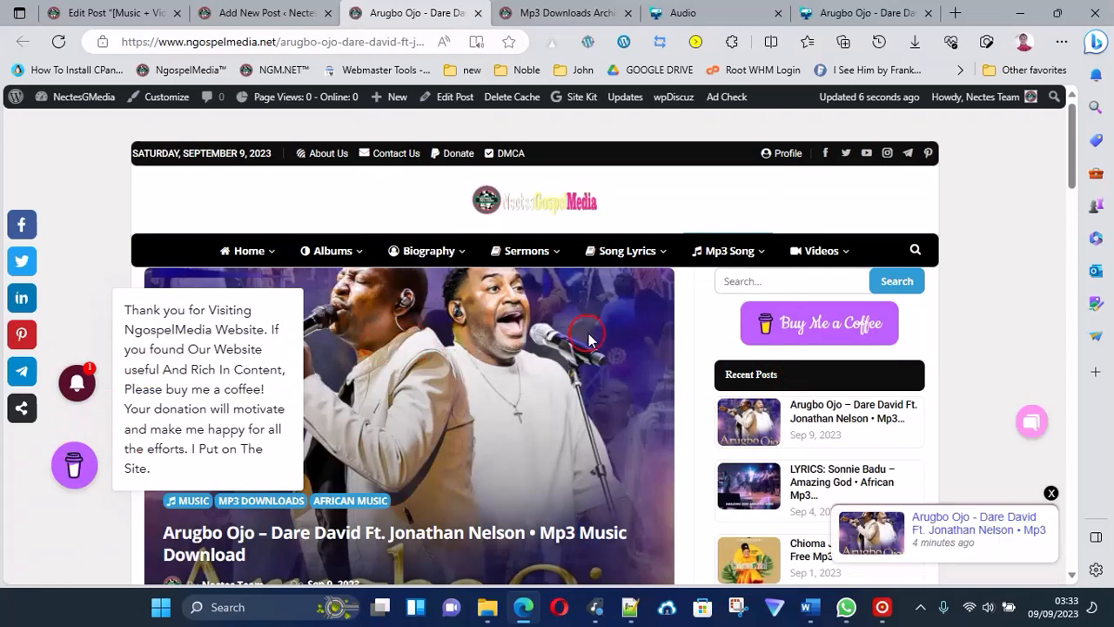
# Examine the live post's featured image, categories and title, and test playback of its audio player.
pyautogui.scroll(-1, 589, 337)
pyautogui.scroll(-1, 588, 337)
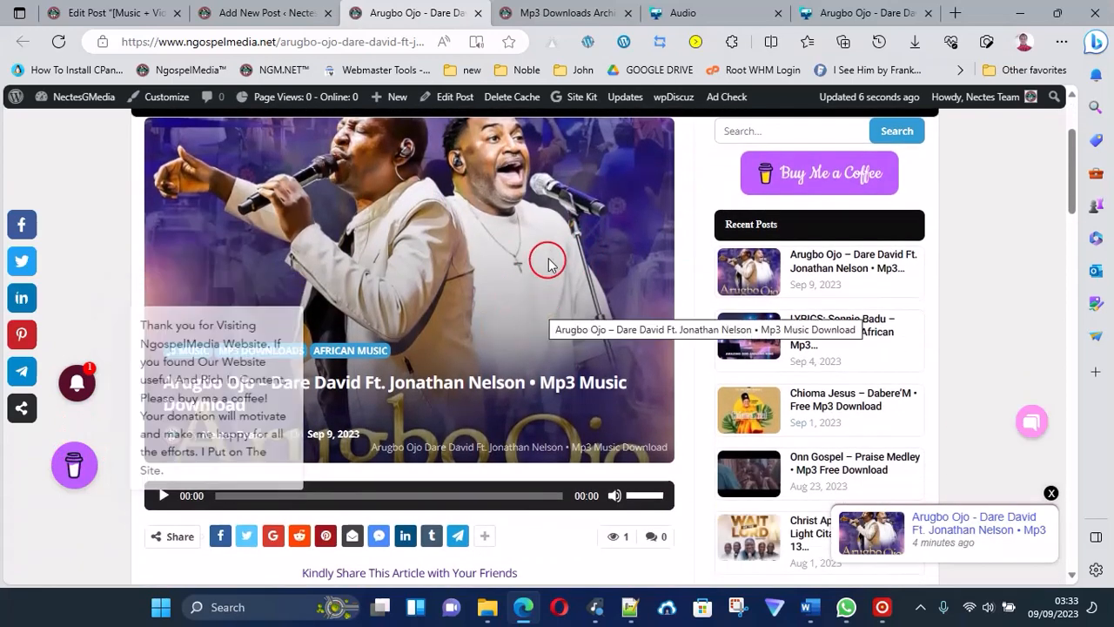
pyautogui.scroll(1, 550, 285)
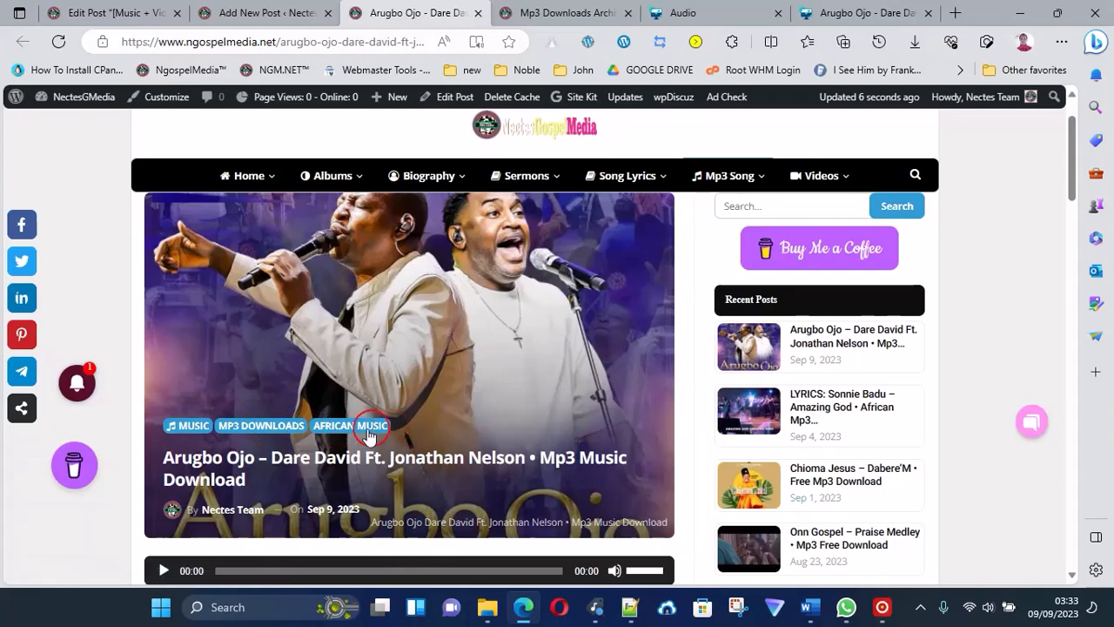
pyautogui.scroll(-3, 353, 449)
pyautogui.scroll(-1, 346, 446)
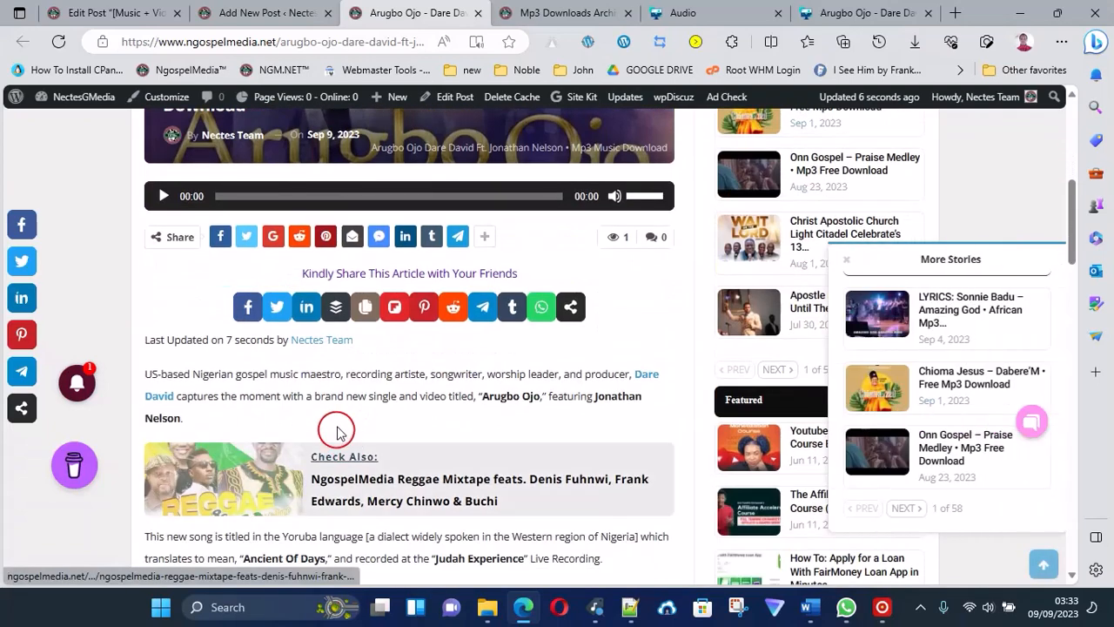
pyautogui.click(162, 198)
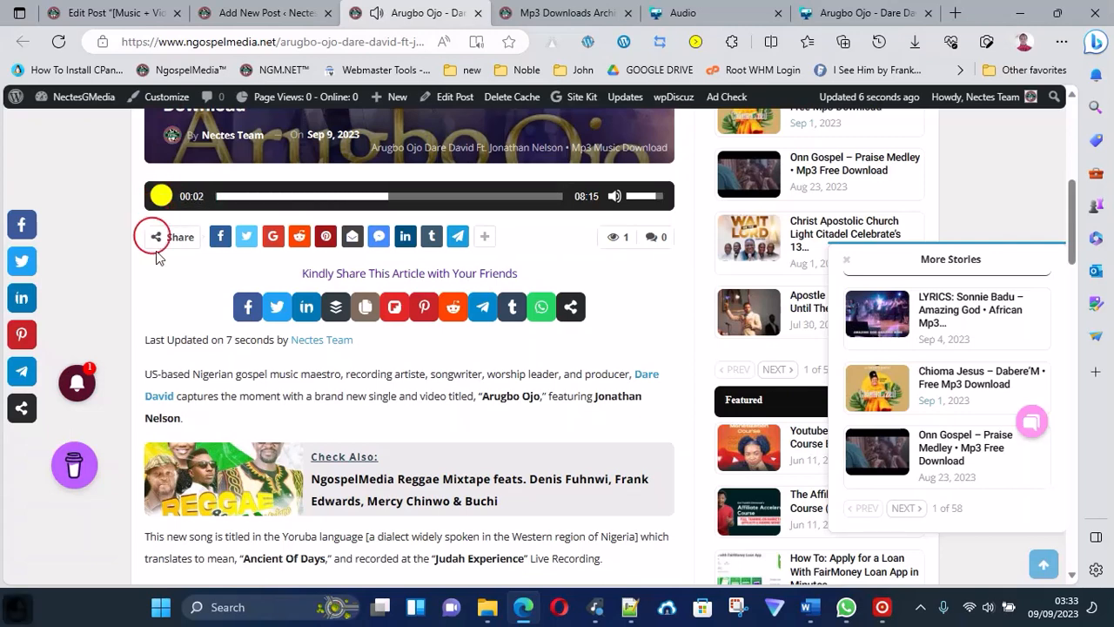
# Test the DOWNLOAD MP3 link below the embedded video on the live post, and return to the post.
pyautogui.scroll(-2, 378, 455)
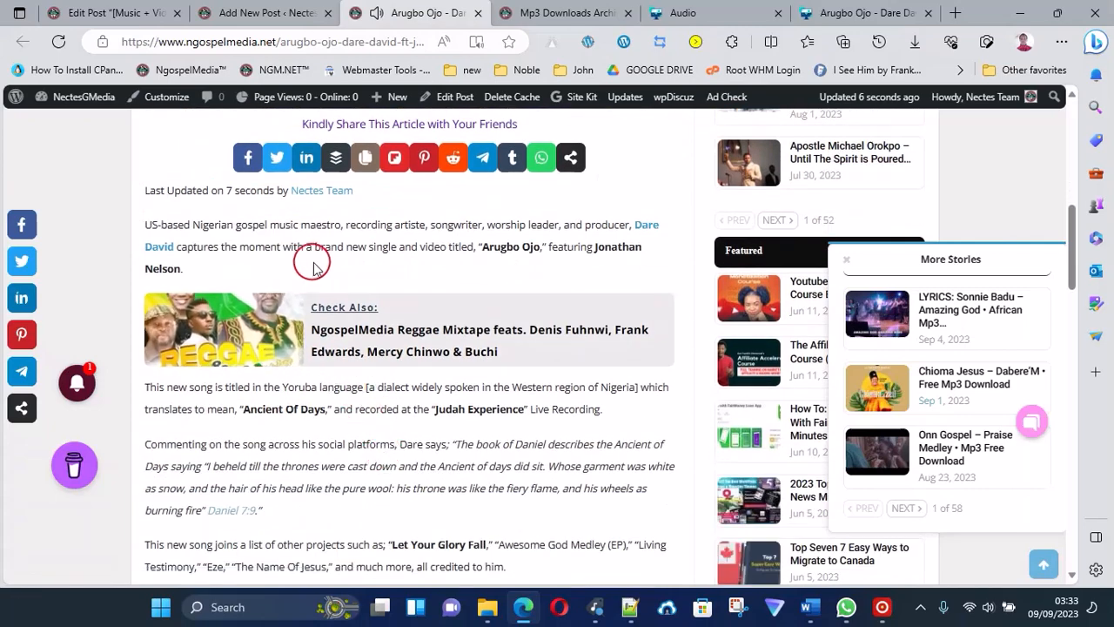
pyautogui.scroll(-6, 310, 261)
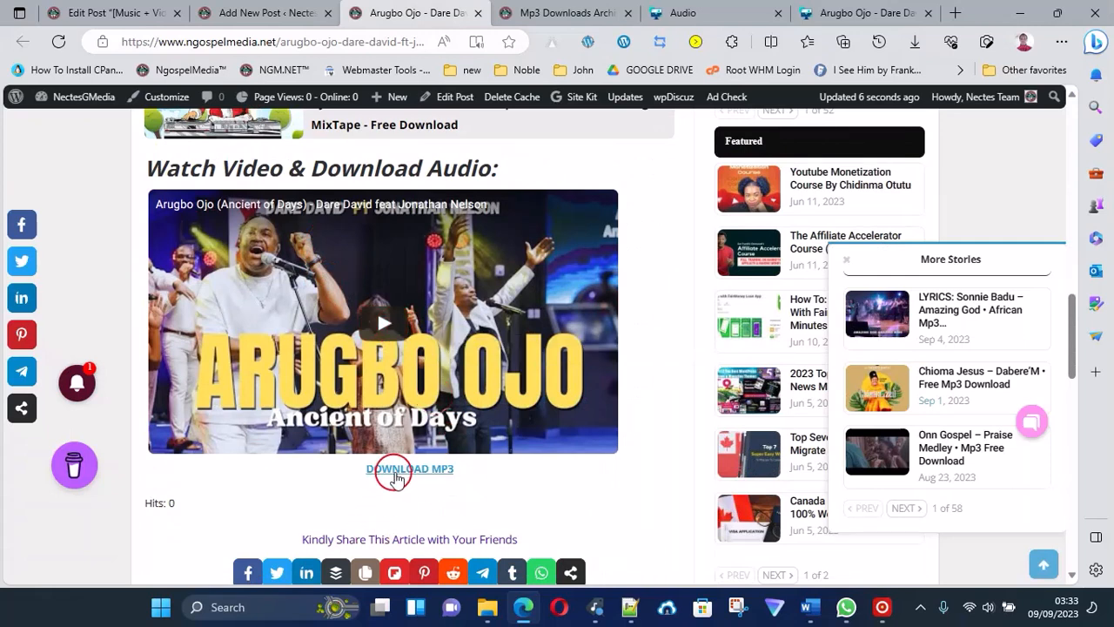
pyautogui.click(400, 471)
pyautogui.scroll(-1, 403, 475)
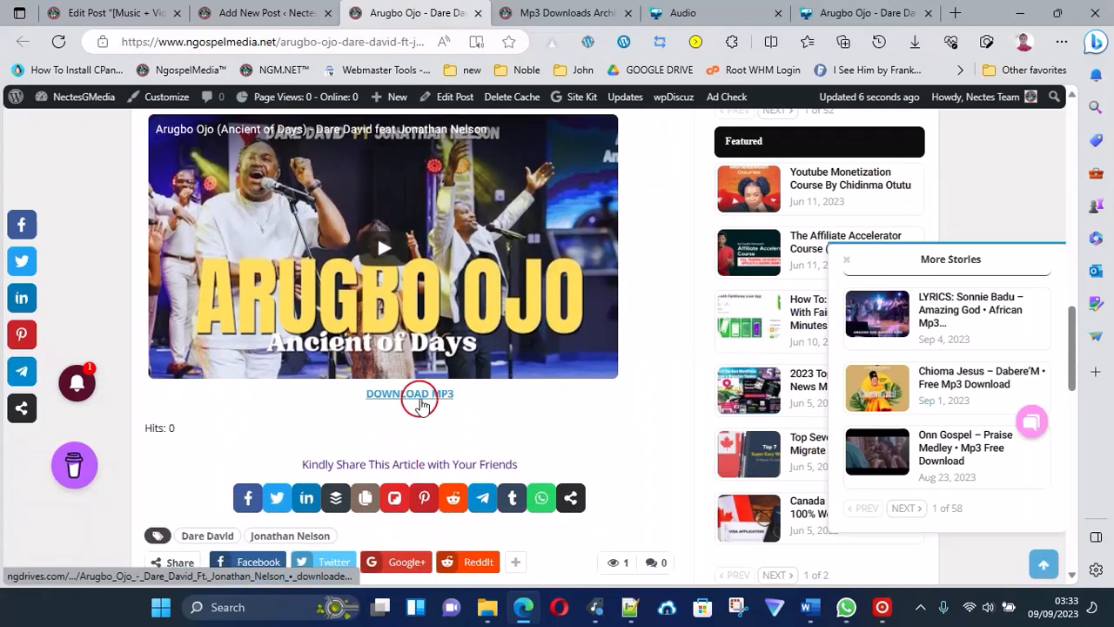
pyautogui.click(420, 396)
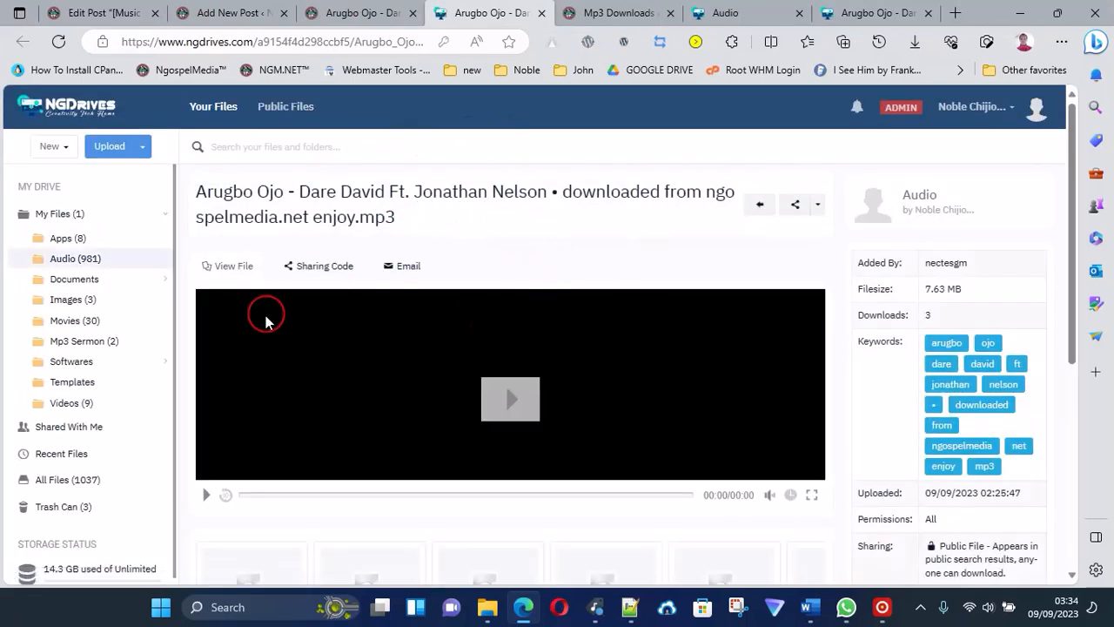
pyautogui.click(348, 18)
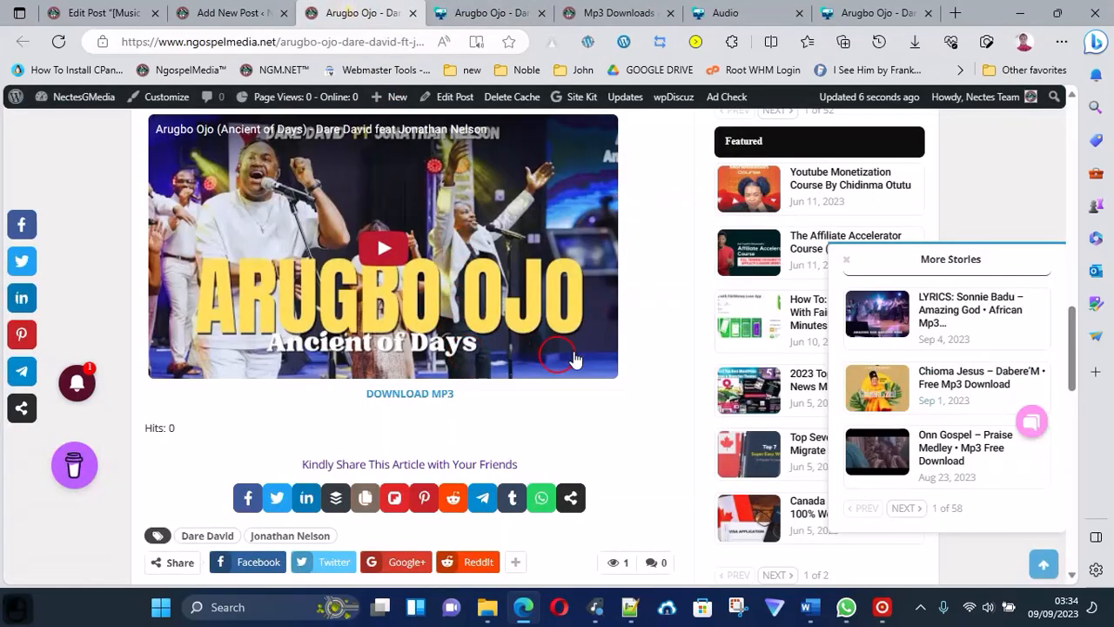
# Examine the live post's tags, share options and author box, and return to its title and audio player.
pyautogui.scroll(-3, 529, 341)
pyautogui.scroll(3, 529, 336)
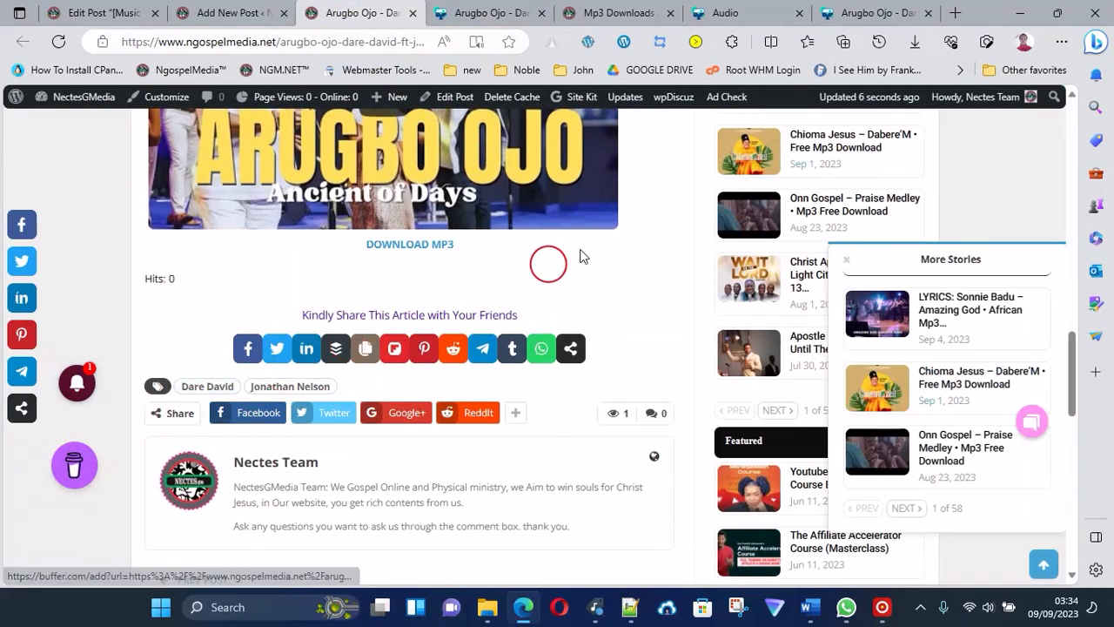
pyautogui.scroll(2, 651, 214)
pyautogui.scroll(10, 651, 213)
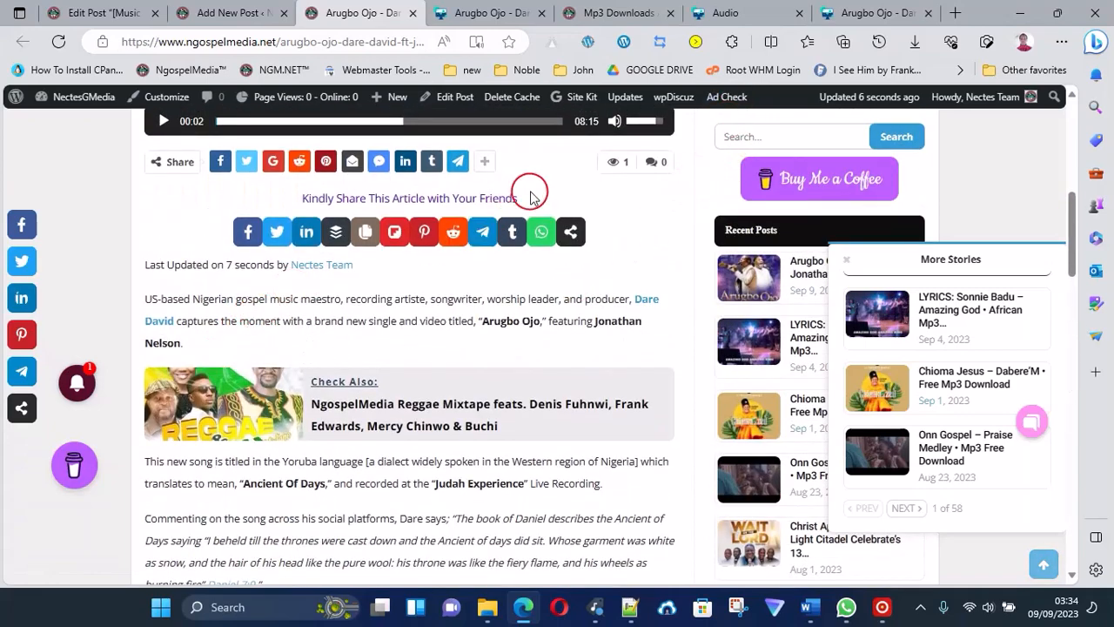
pyautogui.scroll(2, 530, 192)
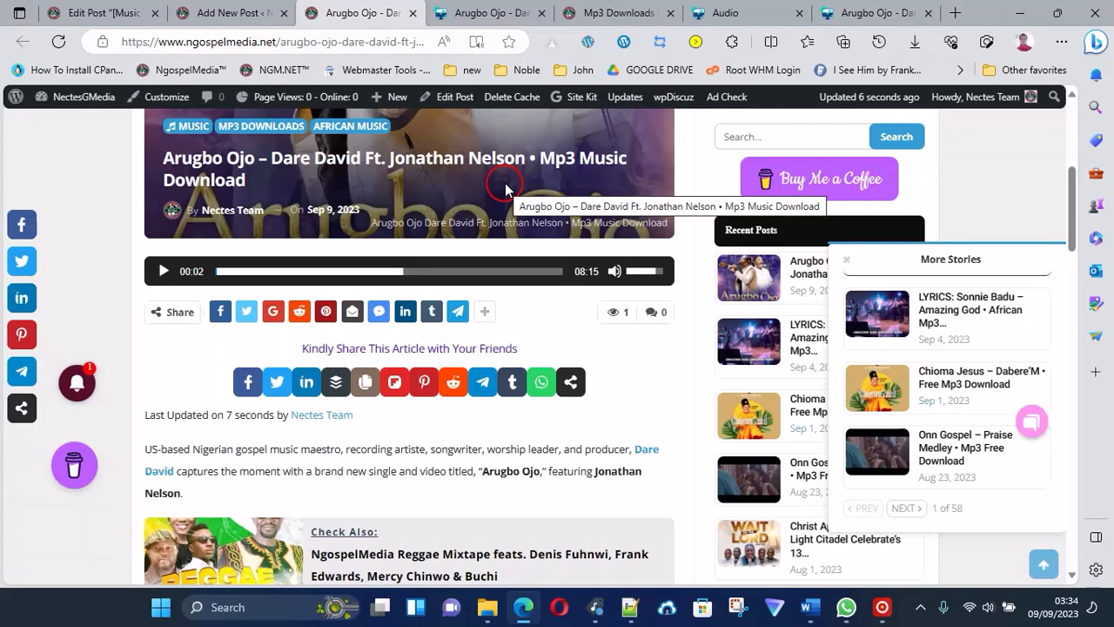